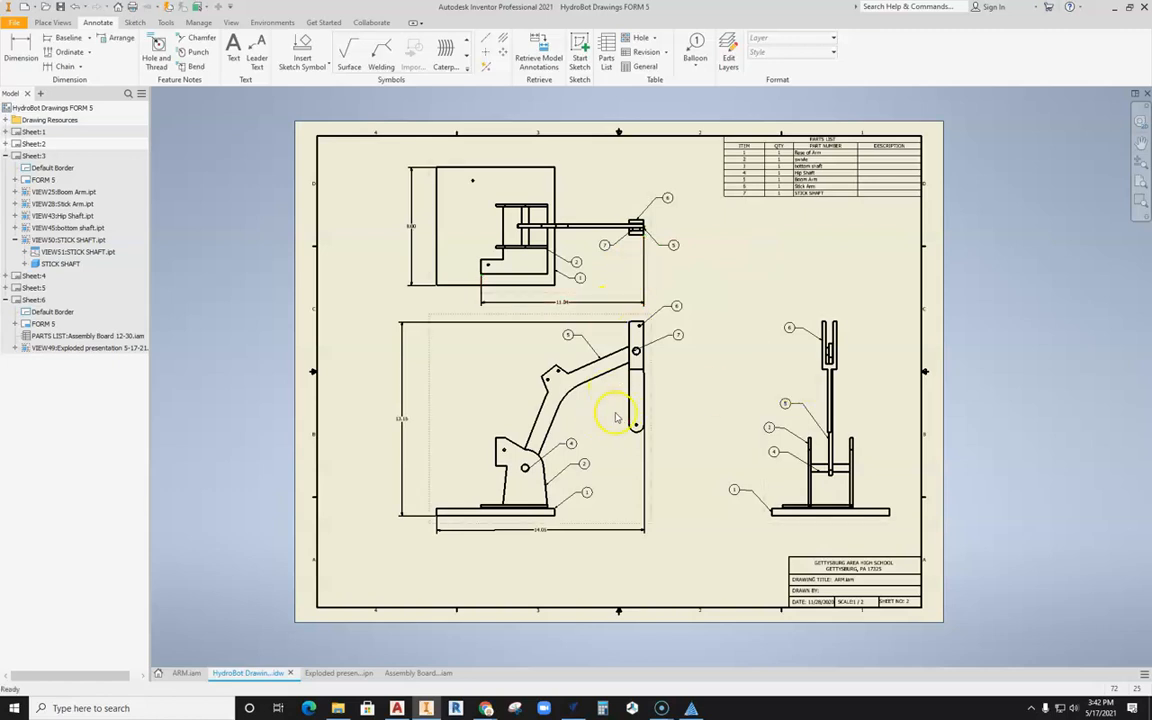
Step: Open Sheet:6 of the drawing and examine the exploded view with its balloons
double_click(33, 299)
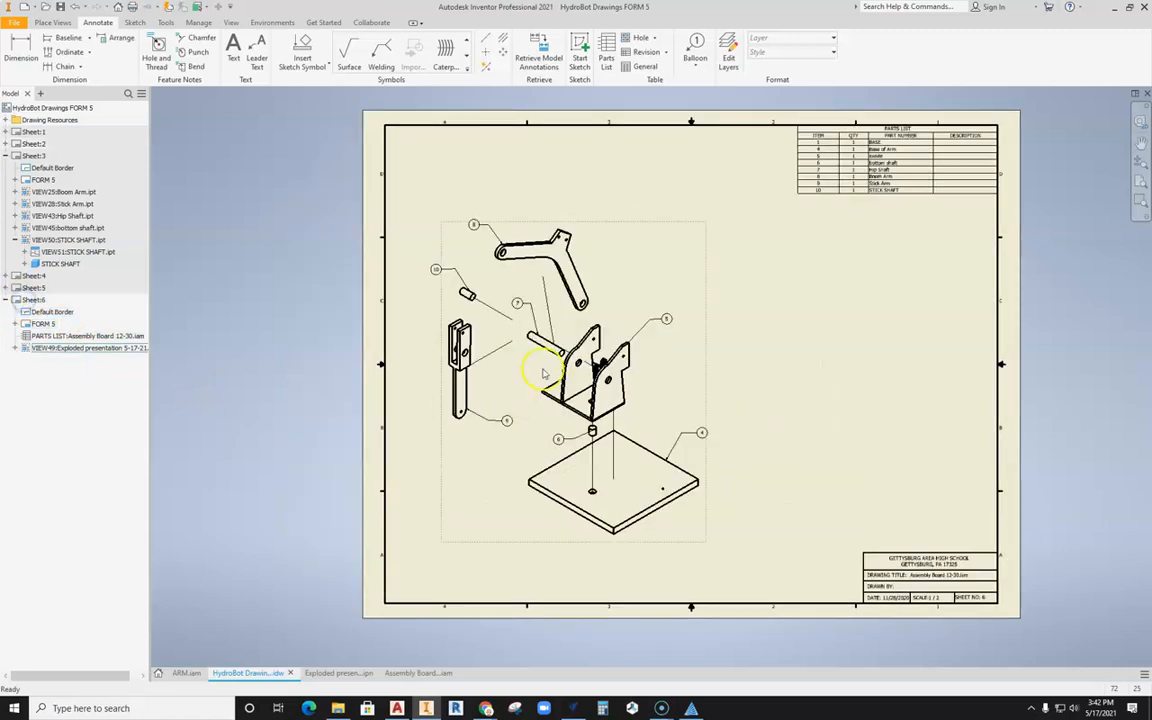
scroll(530, 368, up, 5)
scroll(545, 371, down, 3)
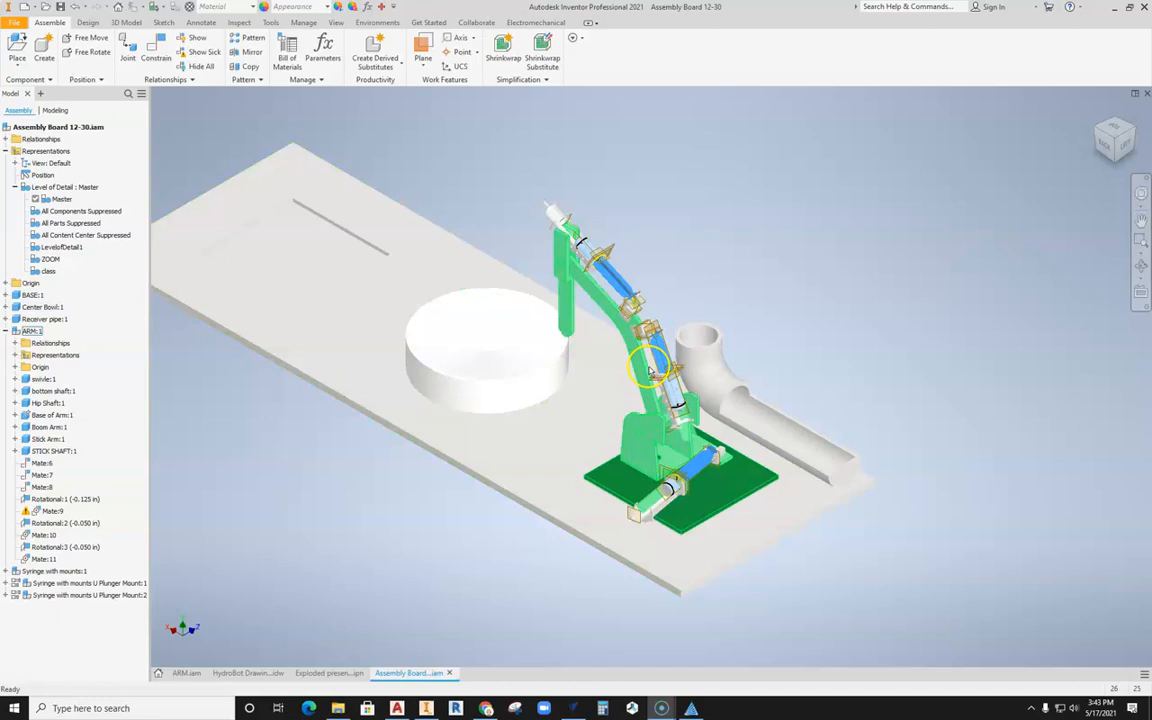
Step: Examine the arm, its syringes, the center bowl and the receiver pipe in the Assembly Board 12-30 assembly from several angles
scroll(593, 314, up, 3)
shift+middle_drag(487, 325, 612, 325)
scroll(493, 276, up, 5)
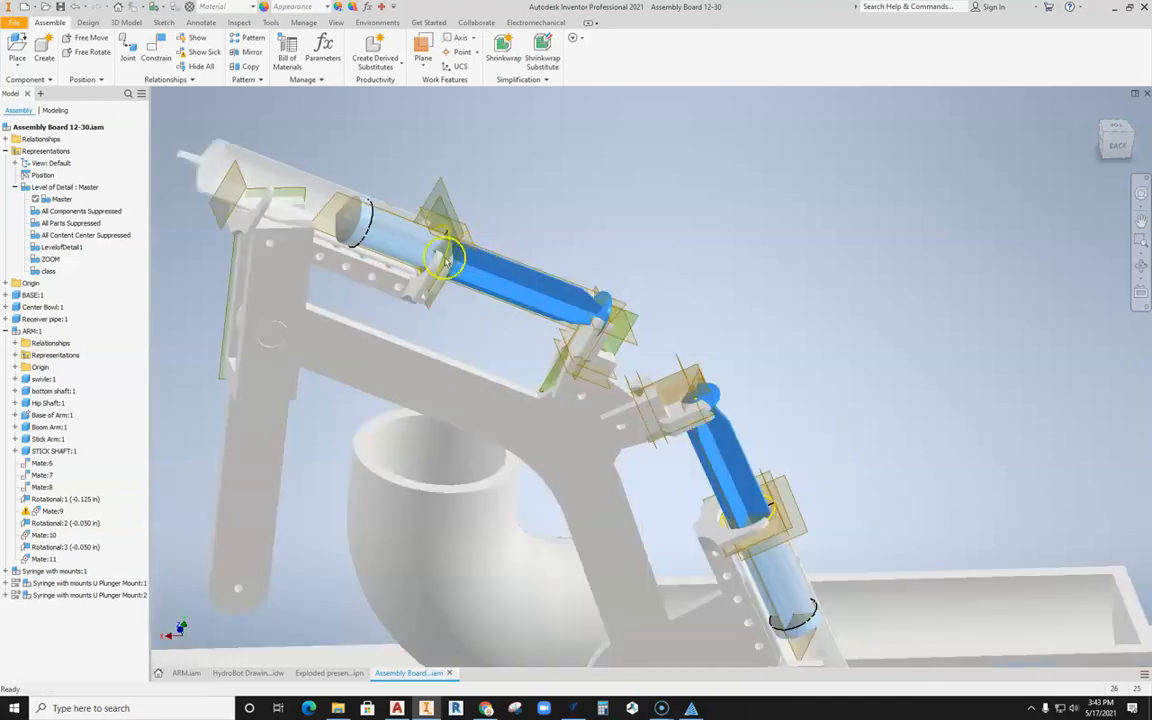
scroll(476, 252, down, 4)
middle_drag(474, 252, 531, 225)
drag(662, 411, 772, 292)
scroll(373, 470, down, 4)
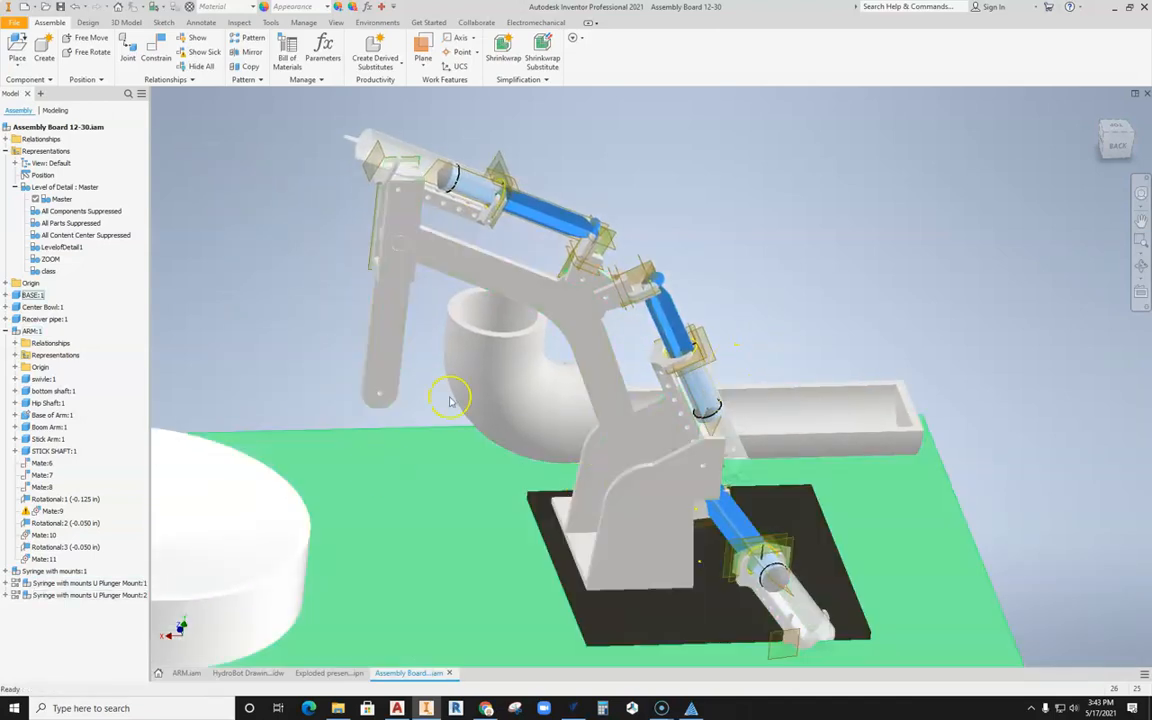
scroll(458, 393, down, 2)
scroll(342, 430, up, 1)
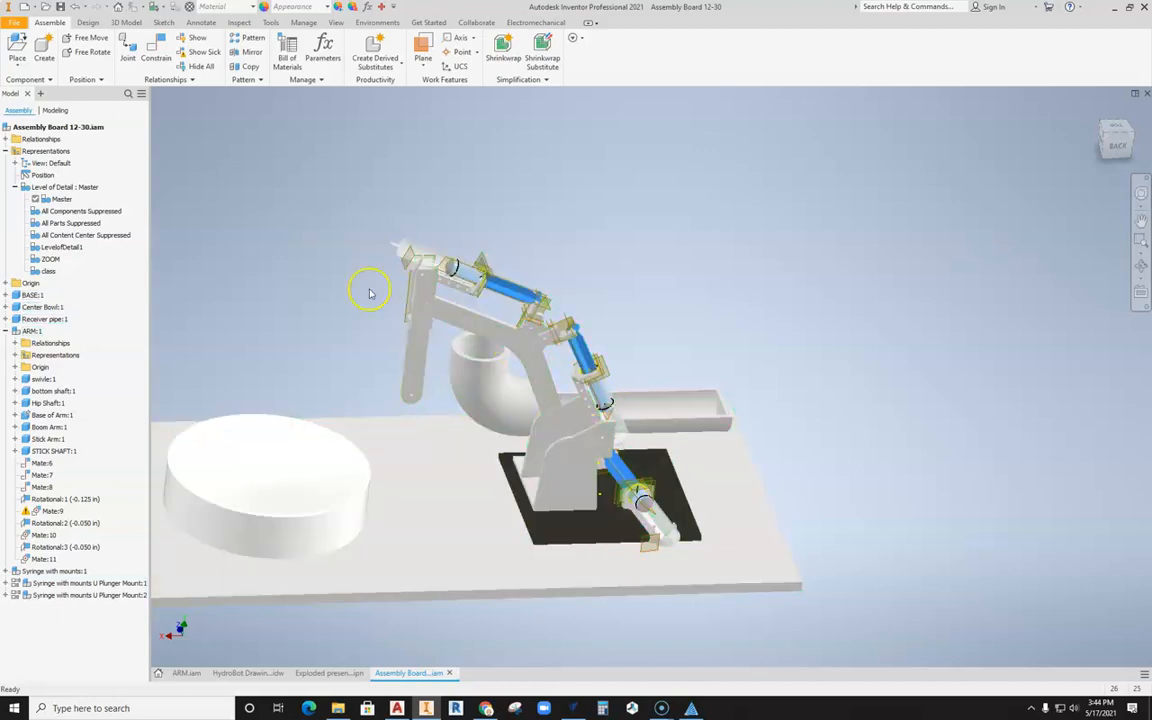
middle_drag(362, 449, 434, 441)
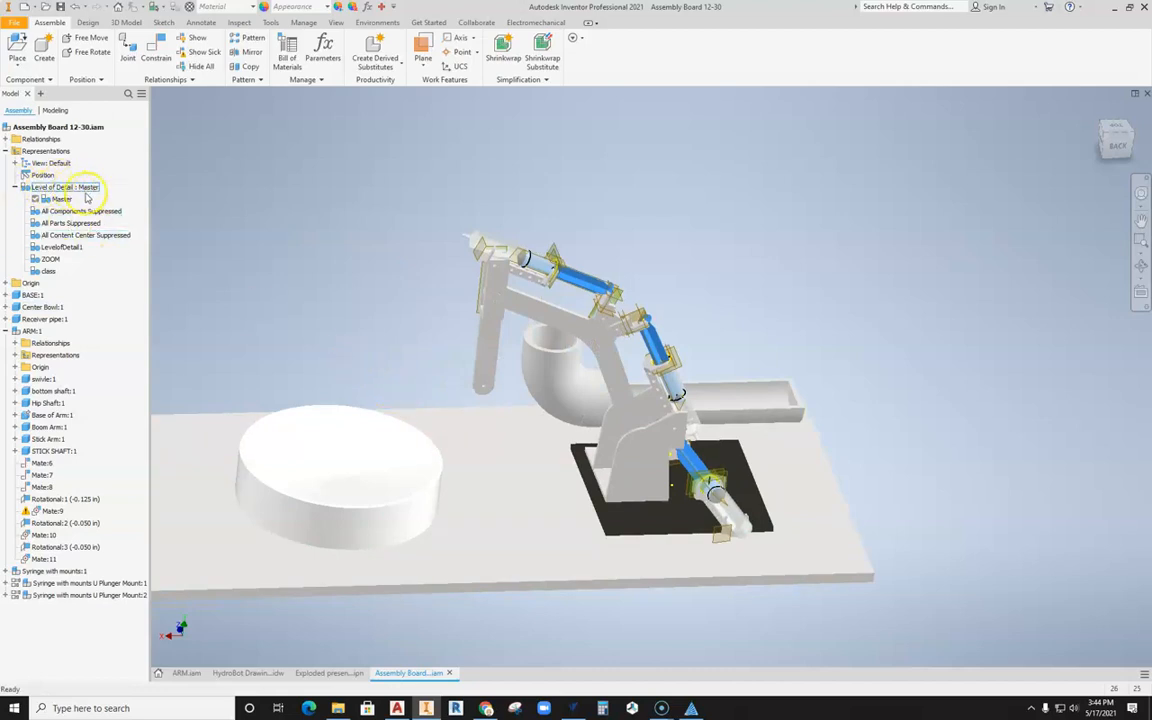
Step: Expand the assembly's Representations to list the available levels of detail
click(16, 188)
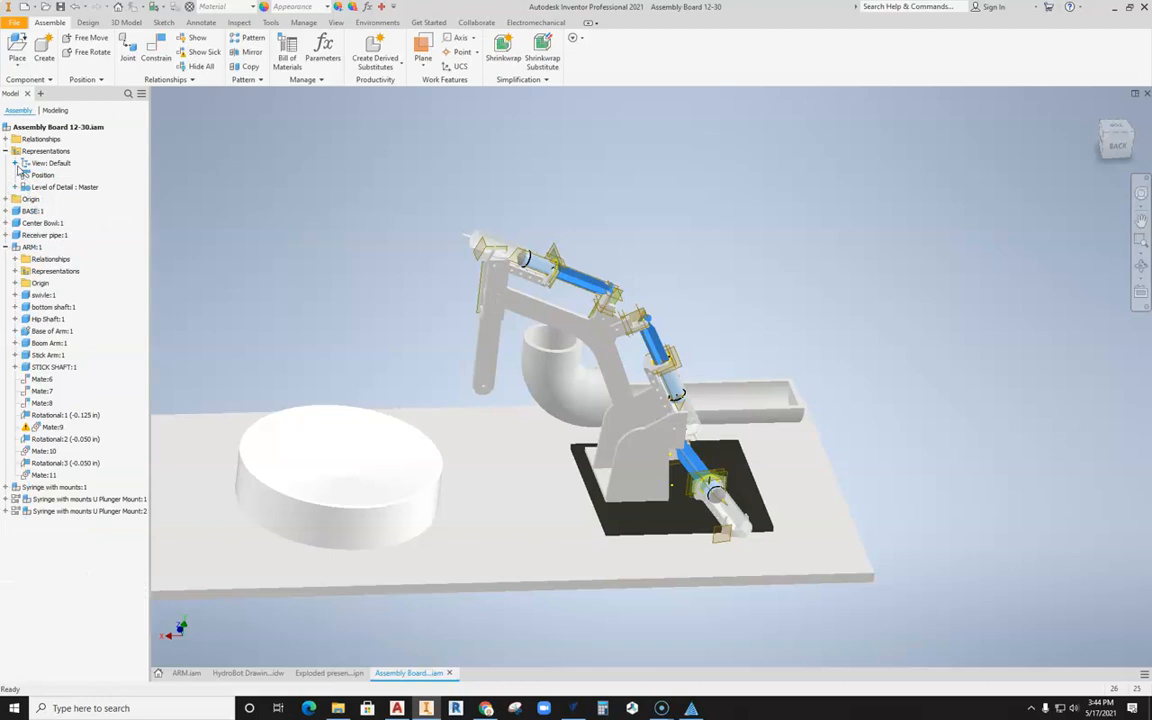
click(5, 151)
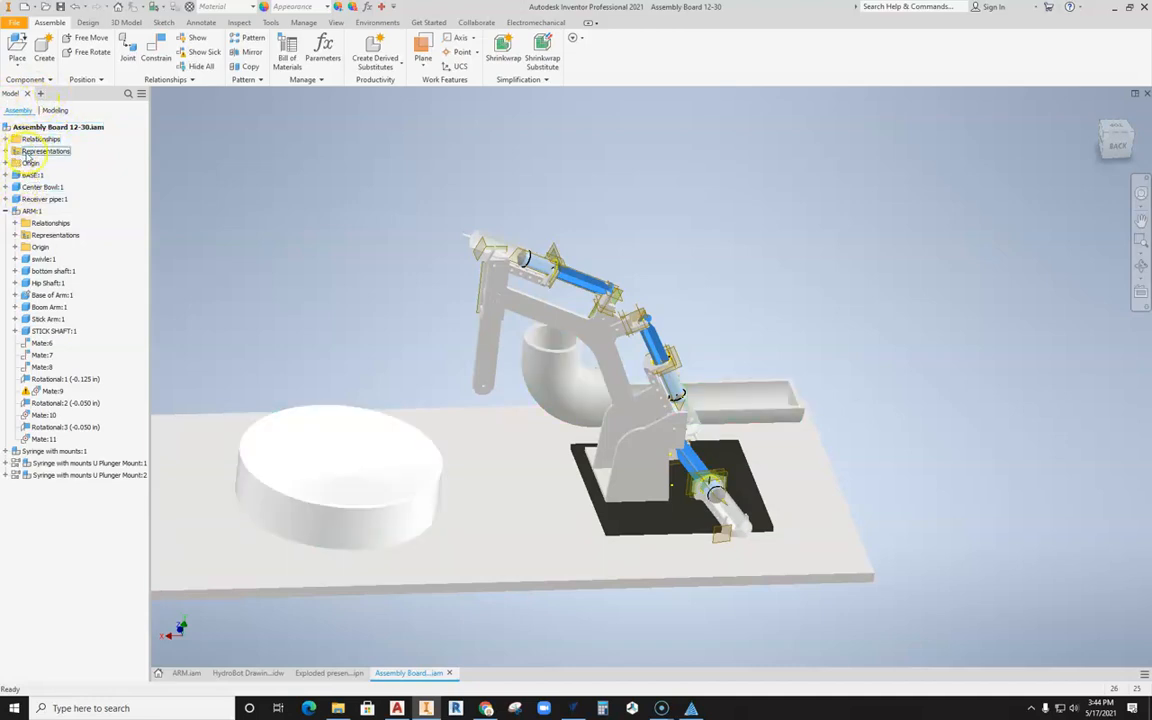
click(5, 151)
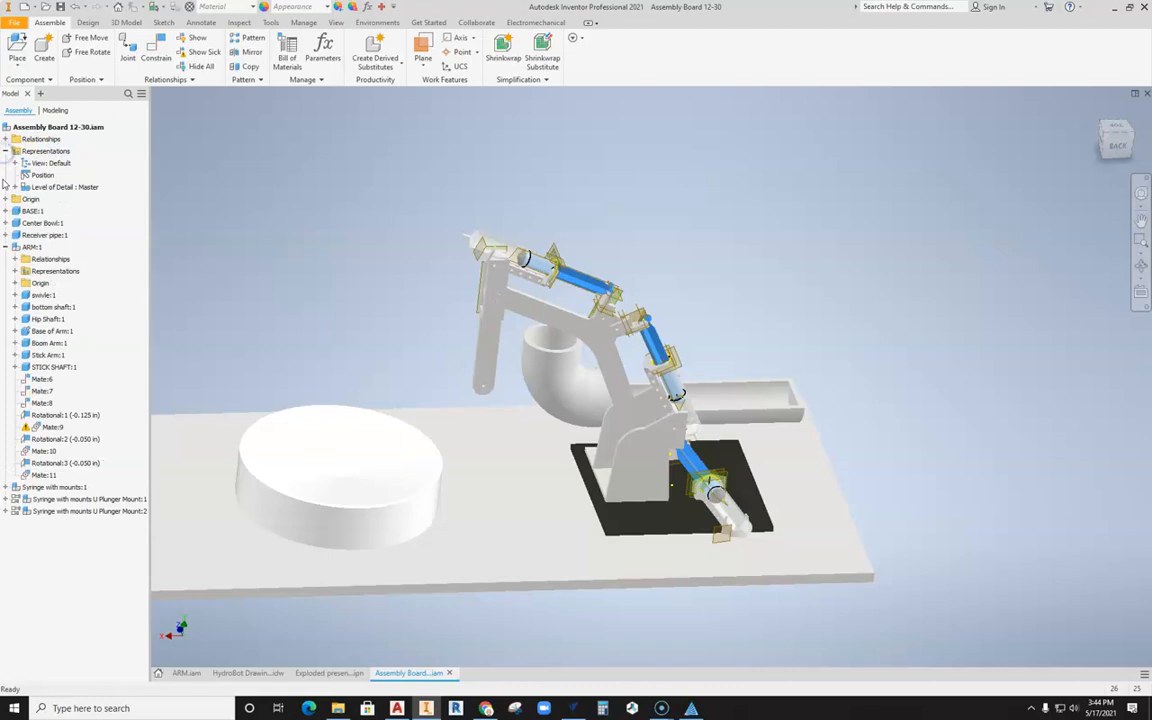
click(62, 190)
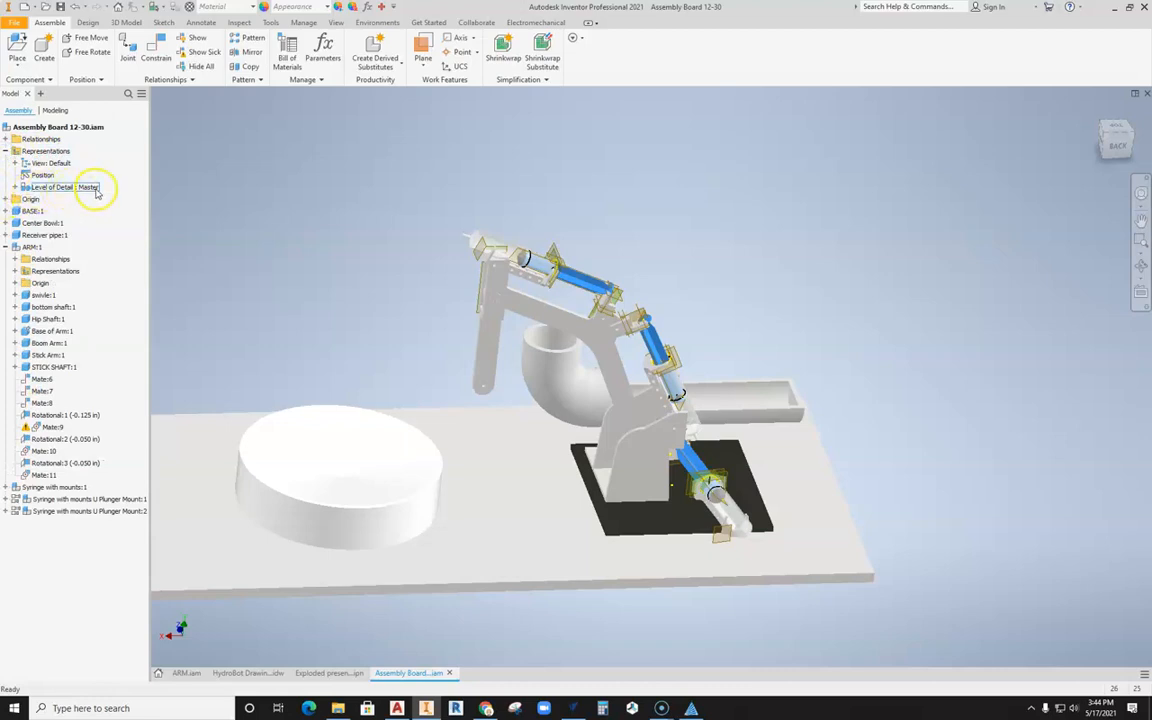
click(15, 188)
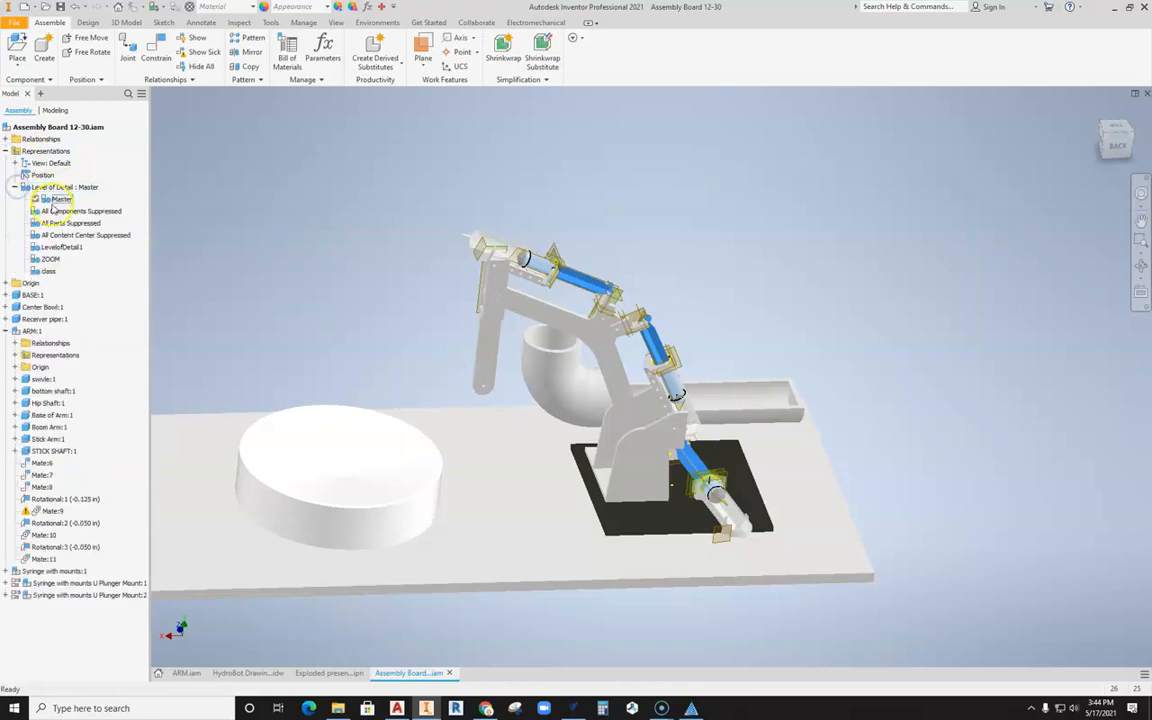
Step: Preview the assembly in the class level of detail and return to the Master level of detail
click(42, 272)
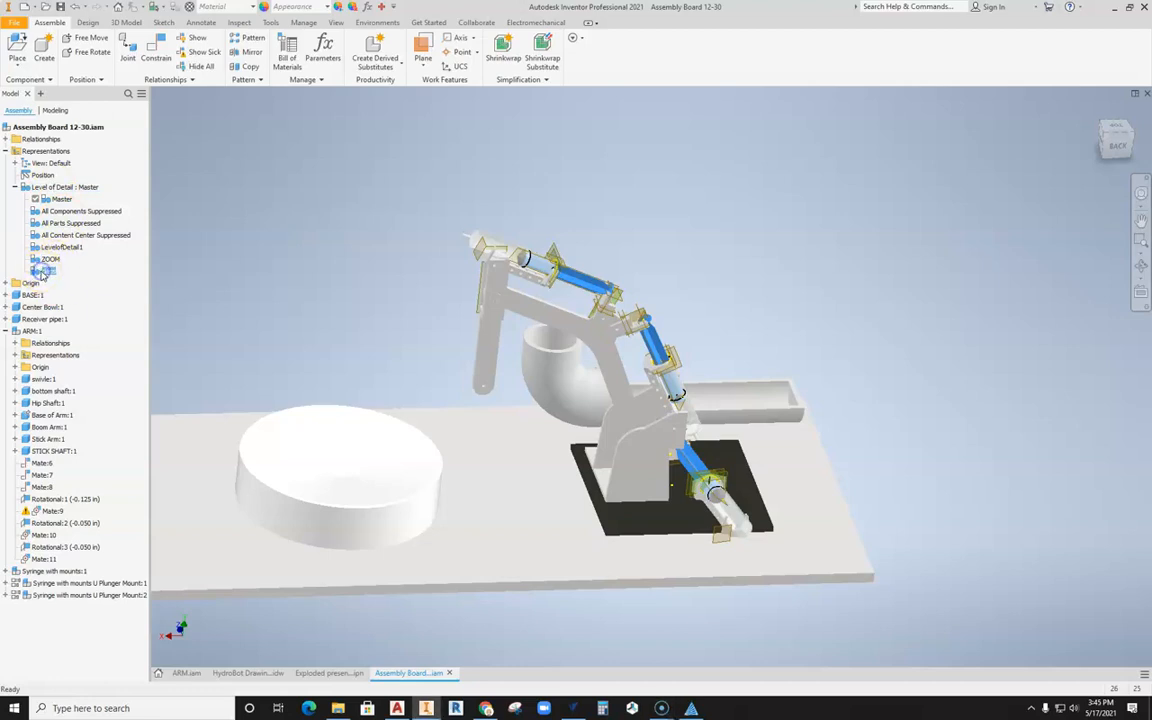
double_click(42, 272)
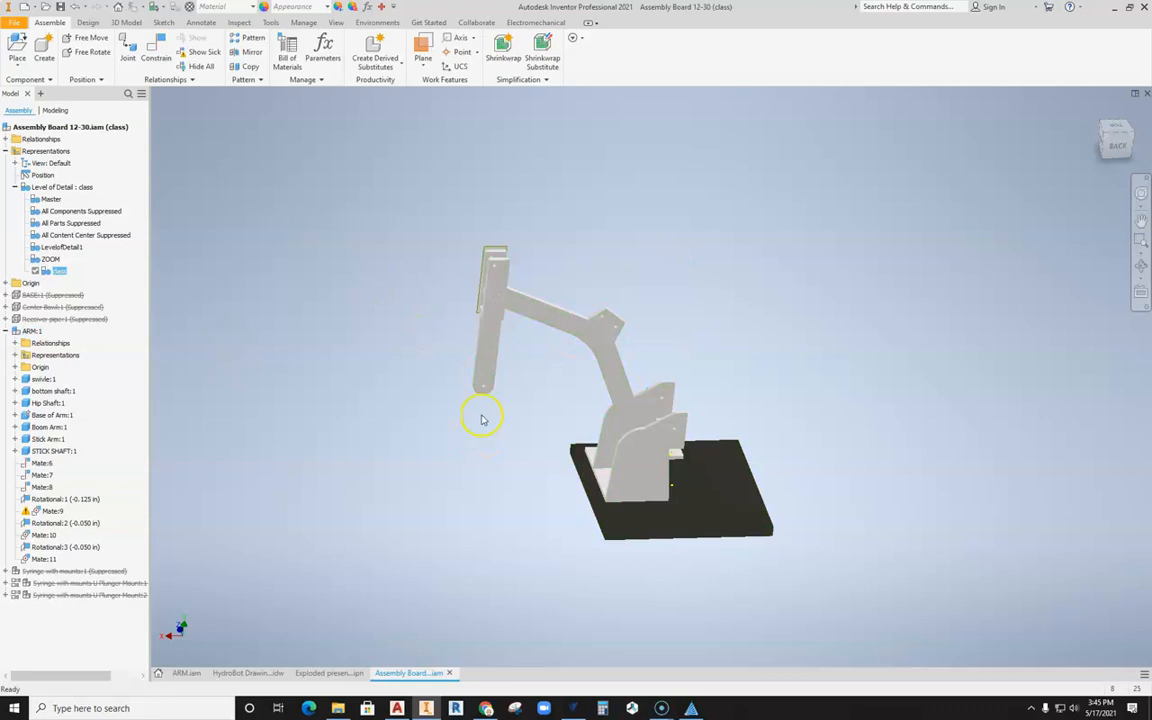
shift+middle_drag(494, 414, 470, 416)
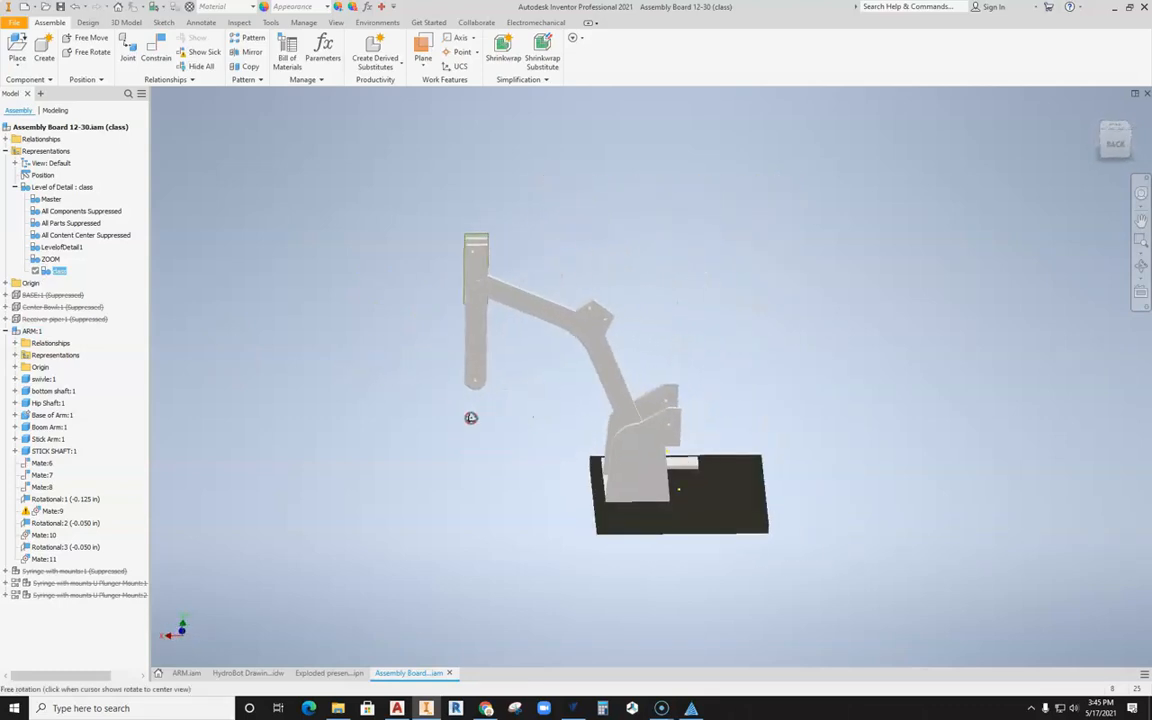
double_click(43, 203)
middle_drag(414, 330, 535, 305)
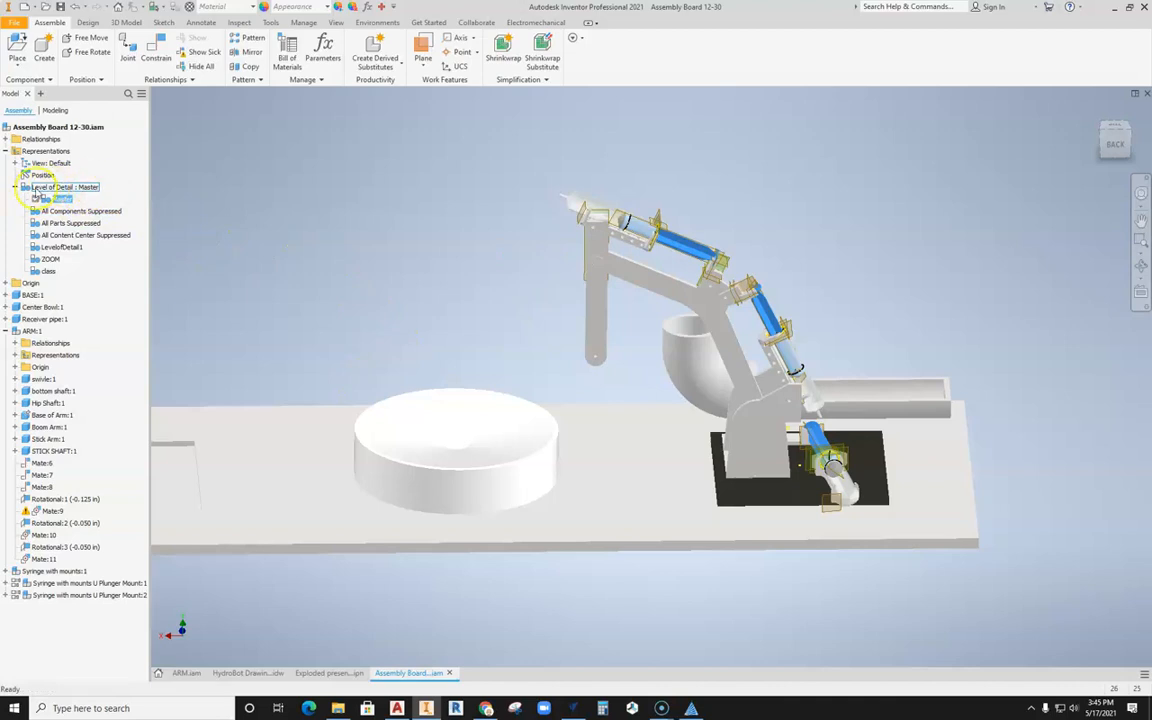
Step: Create a new level of detail named "video" in the assembly and make it active
right_click(90, 189)
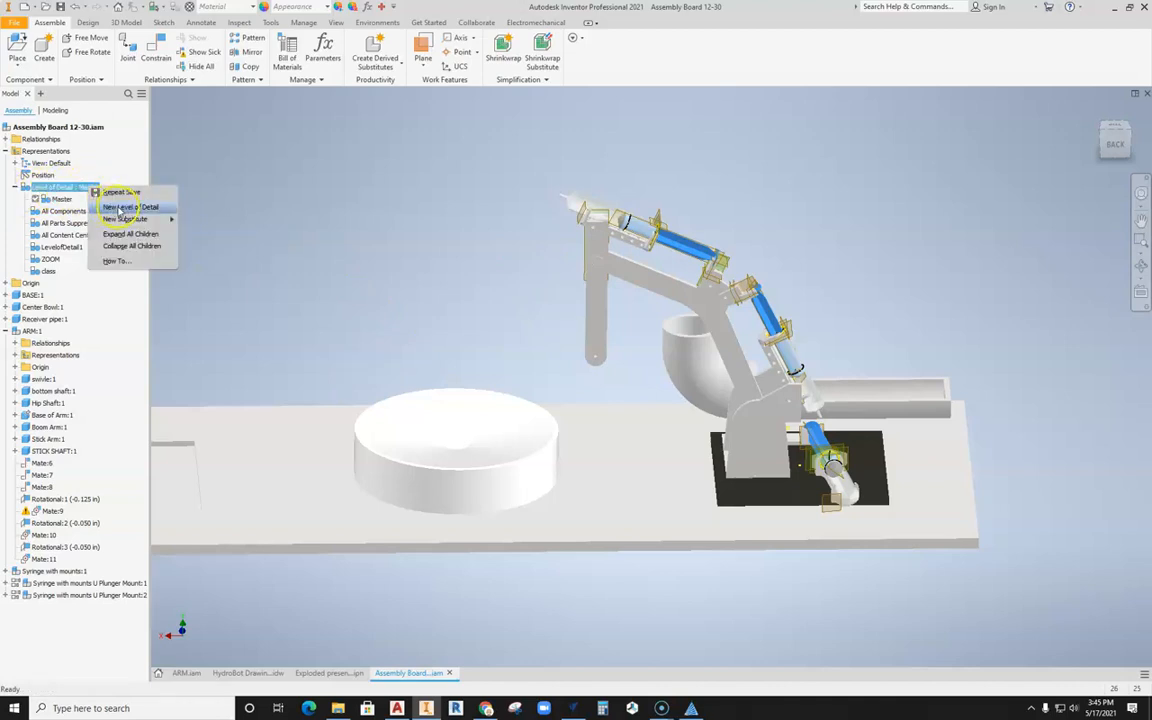
click(152, 208)
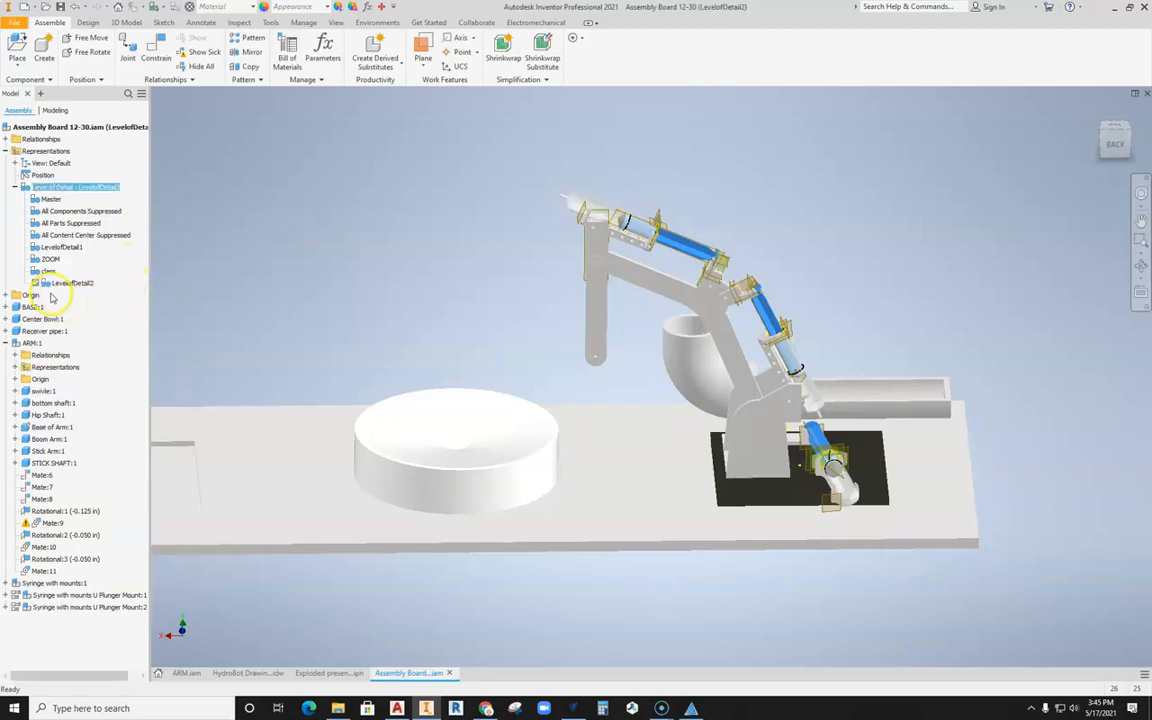
click(78, 285)
click(85, 286)
double_click(86, 286)
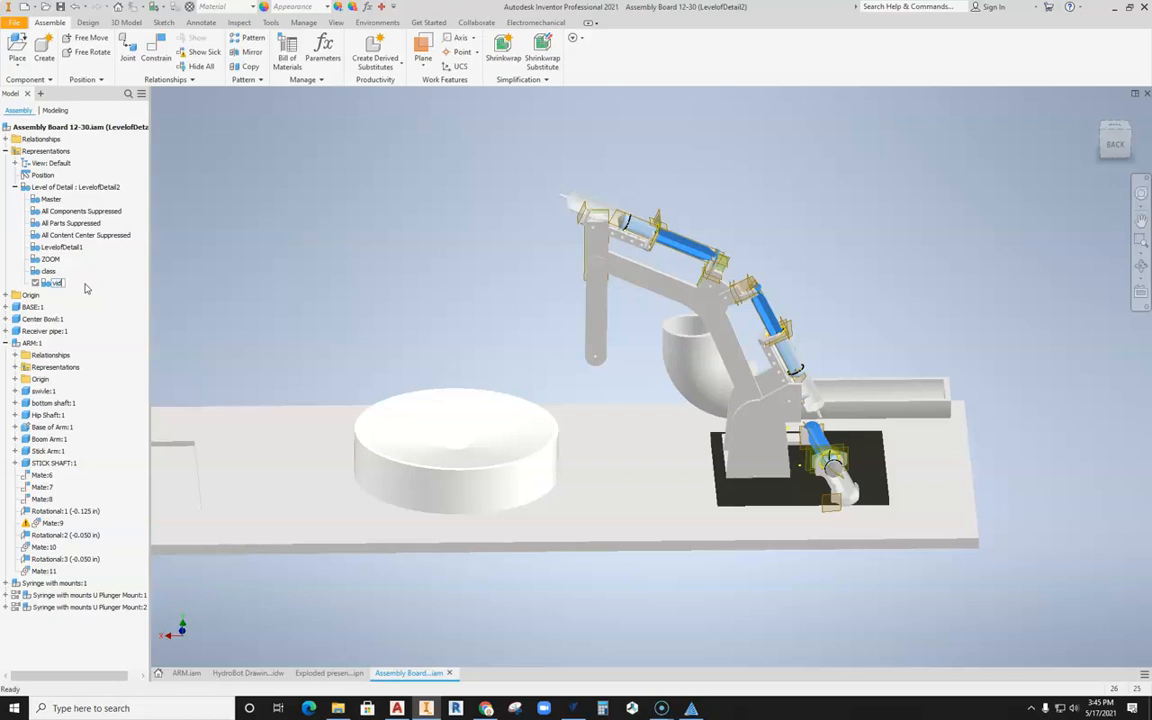
double_click(60, 283)
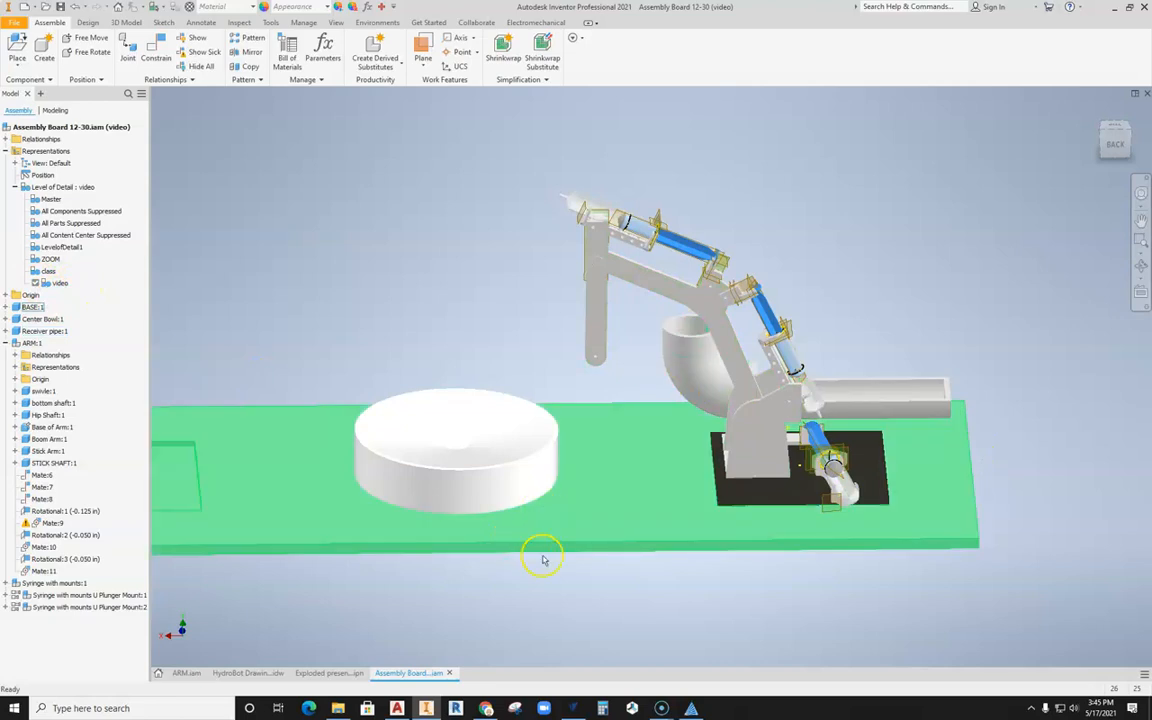
Step: Suppress the base board, the center bowl and the receiver pipe in the video level of detail
click(504, 447)
ctrl+click(534, 512)
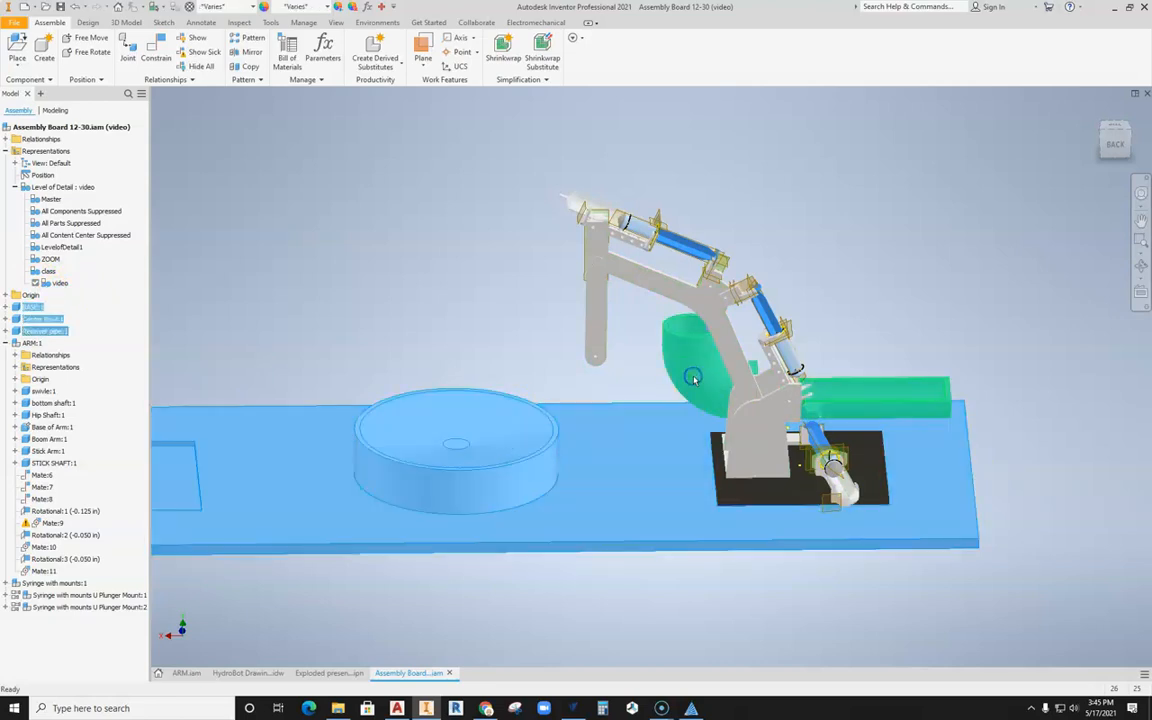
right_click(693, 378)
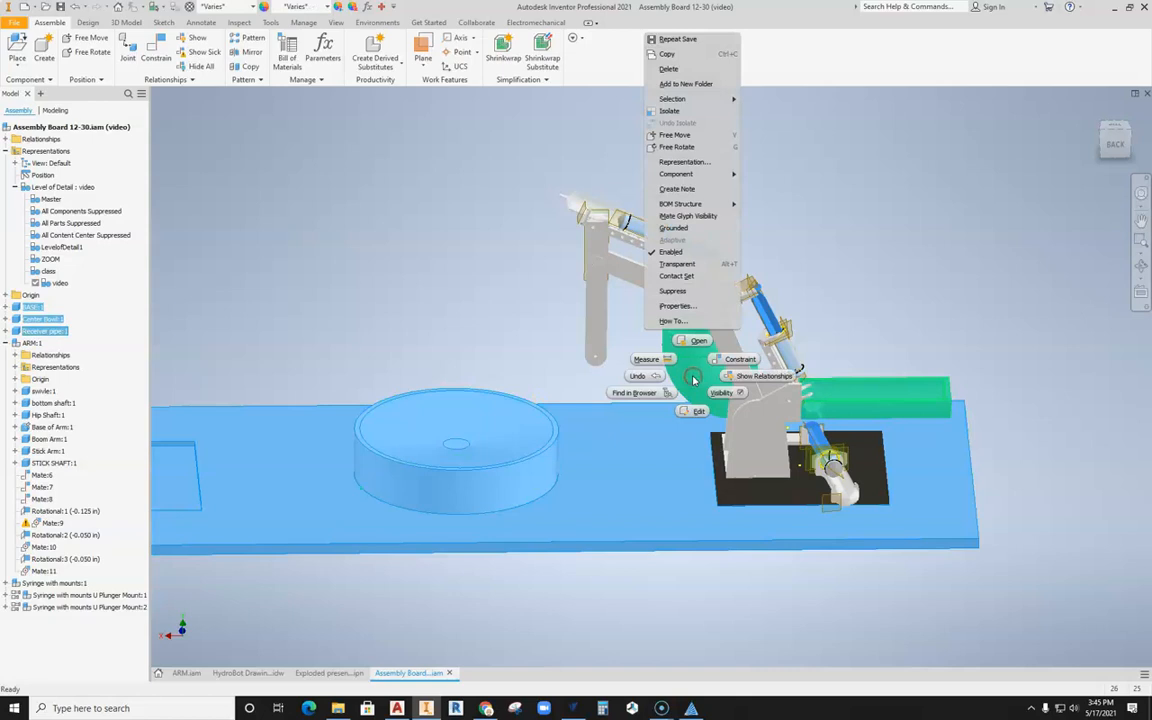
click(673, 291)
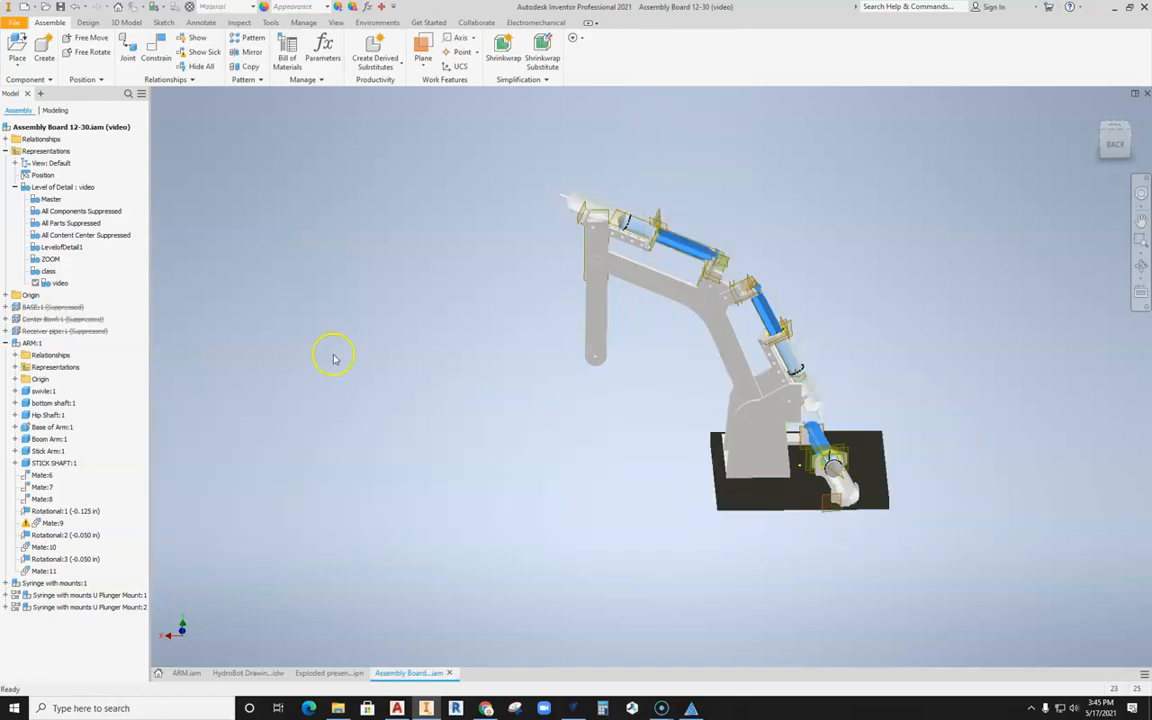
Step: Suppress both Syringe with mounts U Plunger Mount subassemblies on the arm
click(55, 607)
ctrl+click(62, 595)
right_click(62, 595)
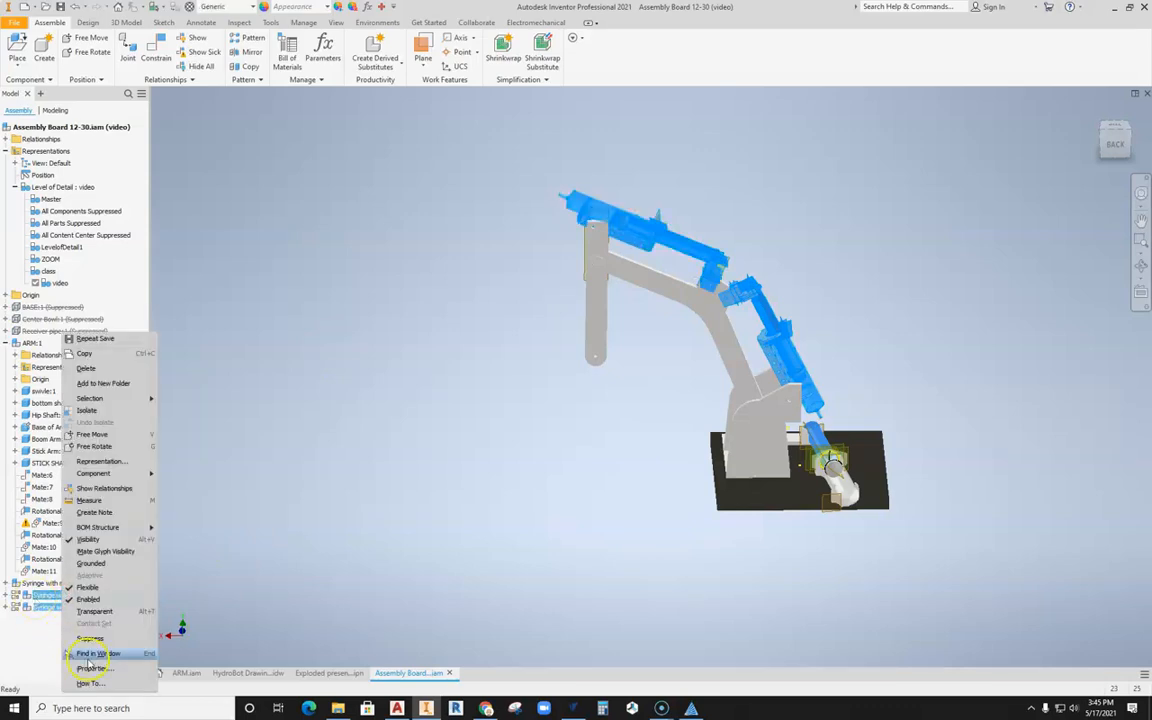
click(90, 639)
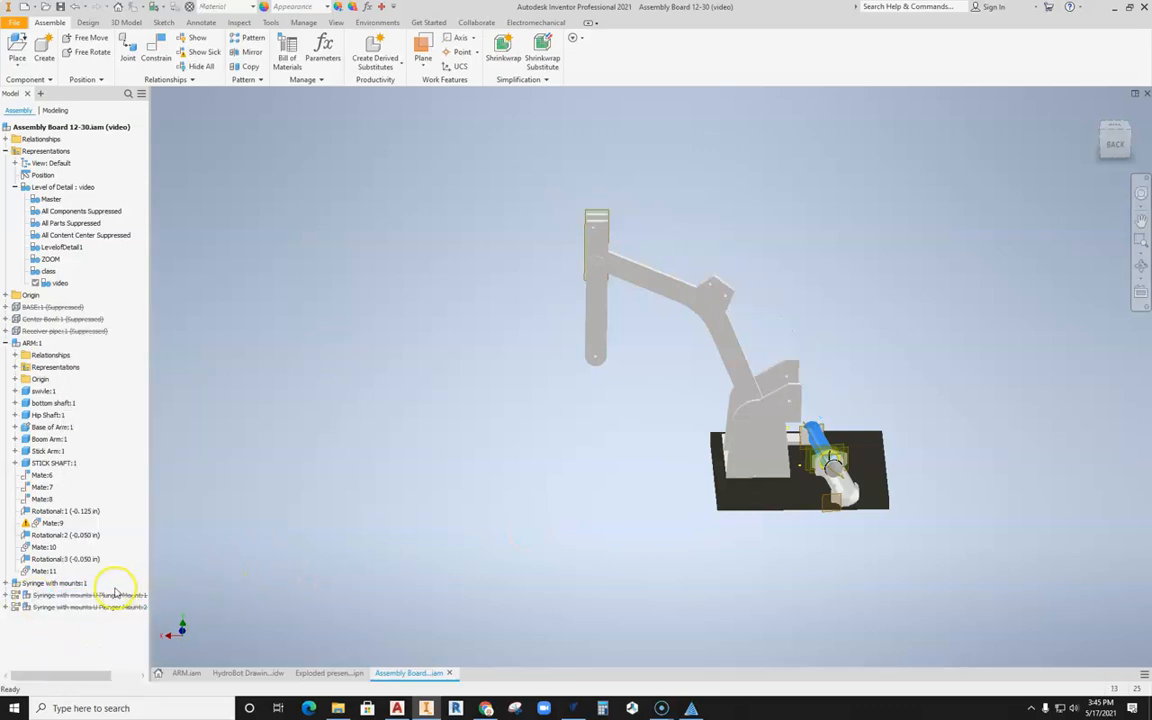
Step: Suppress the Syringe with mounts:1 subassembly beside the arm's base and save the assembly
click(75, 588)
right_click(75, 588)
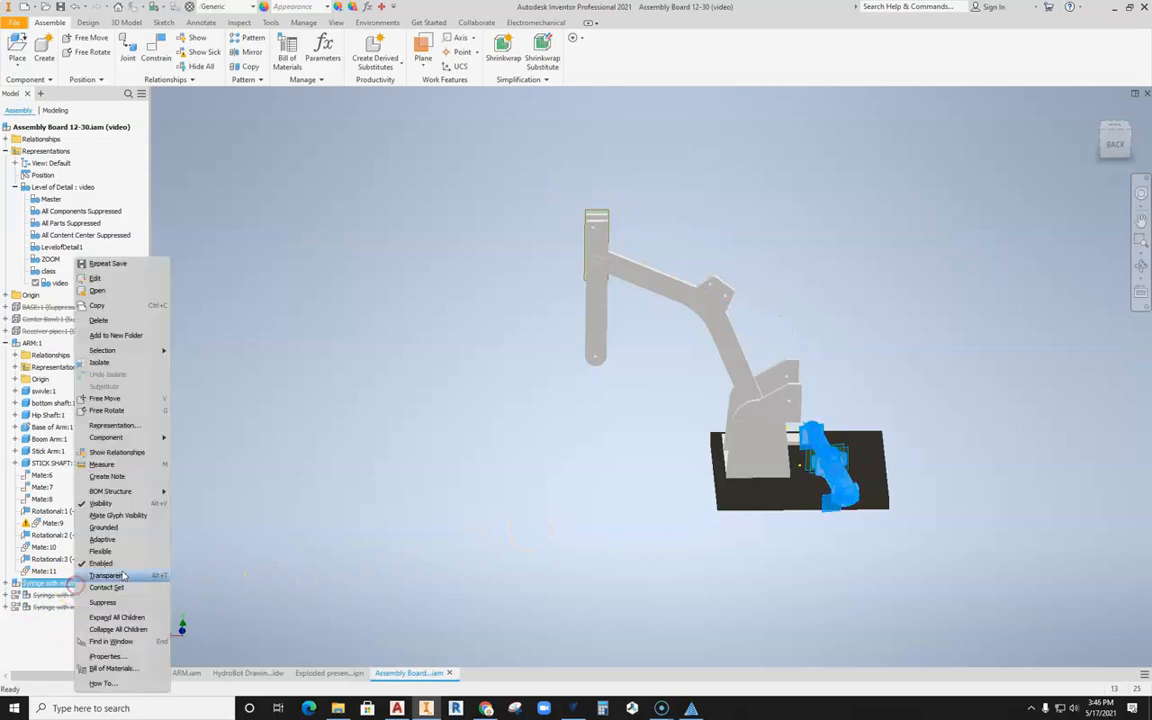
click(105, 543)
shift+middle_drag(704, 473, 615, 475)
middle_drag(498, 307, 460, 350)
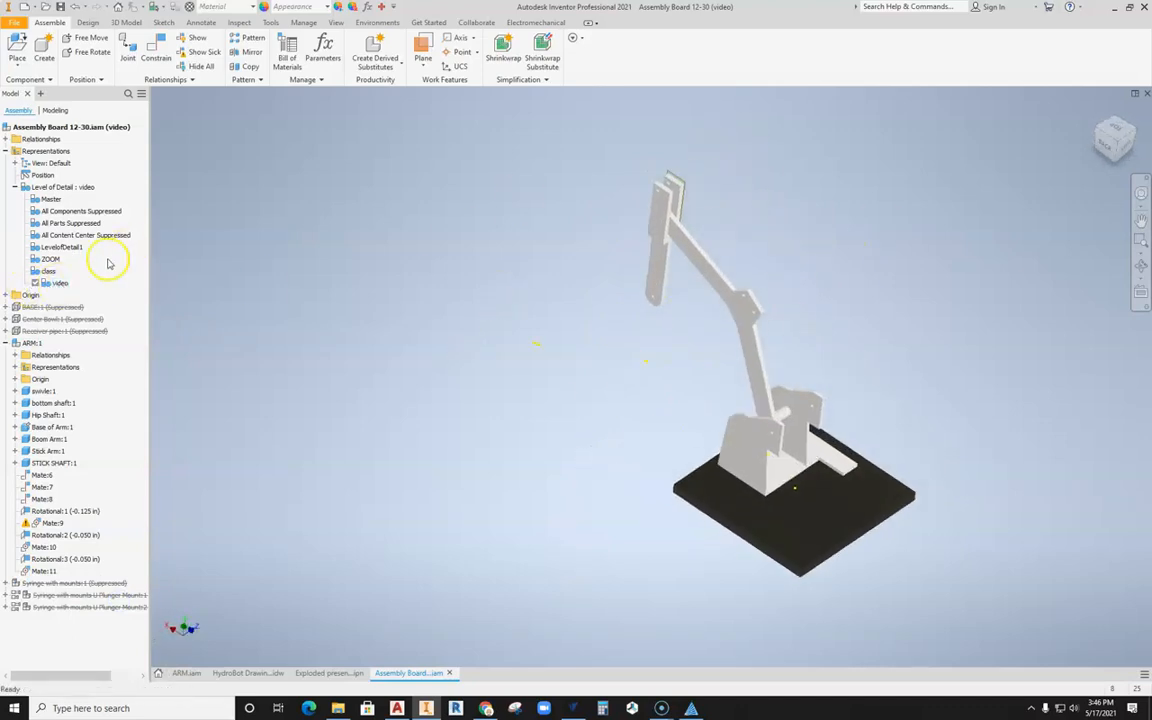
click(58, 9)
middle_drag(463, 334, 437, 342)
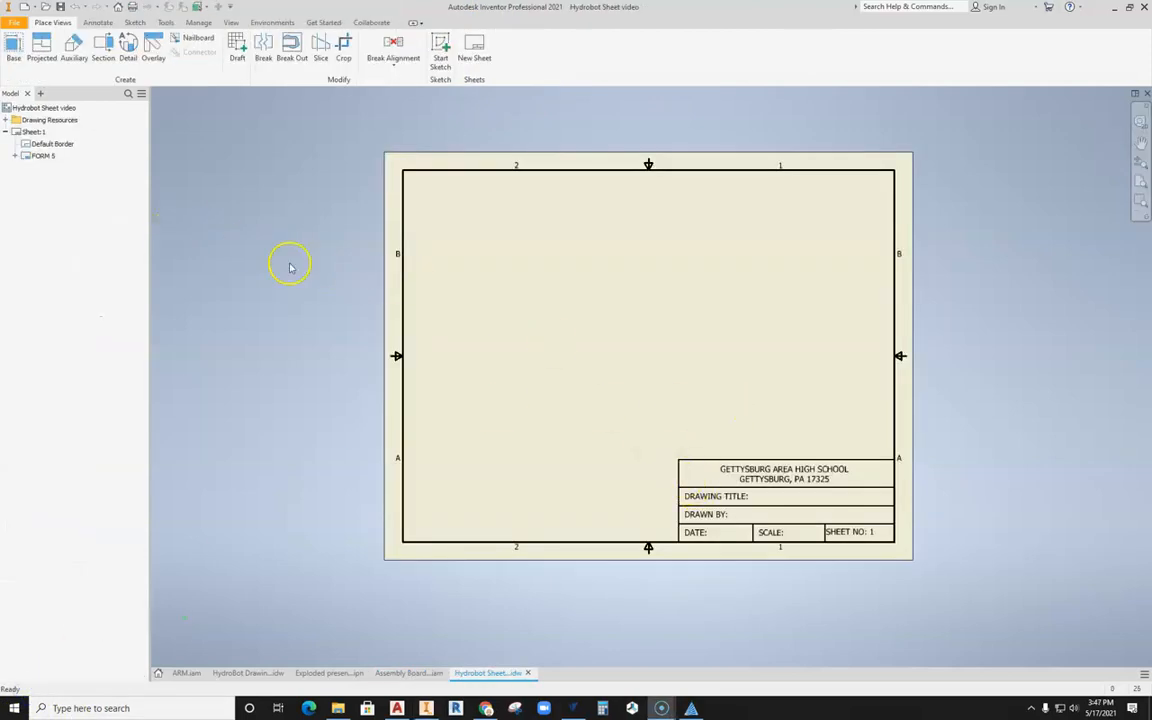
Step: Set the size of Sheet:1 in the Hydrobot Sheet video drawing to C and check the sheet settings
right_click(34, 133)
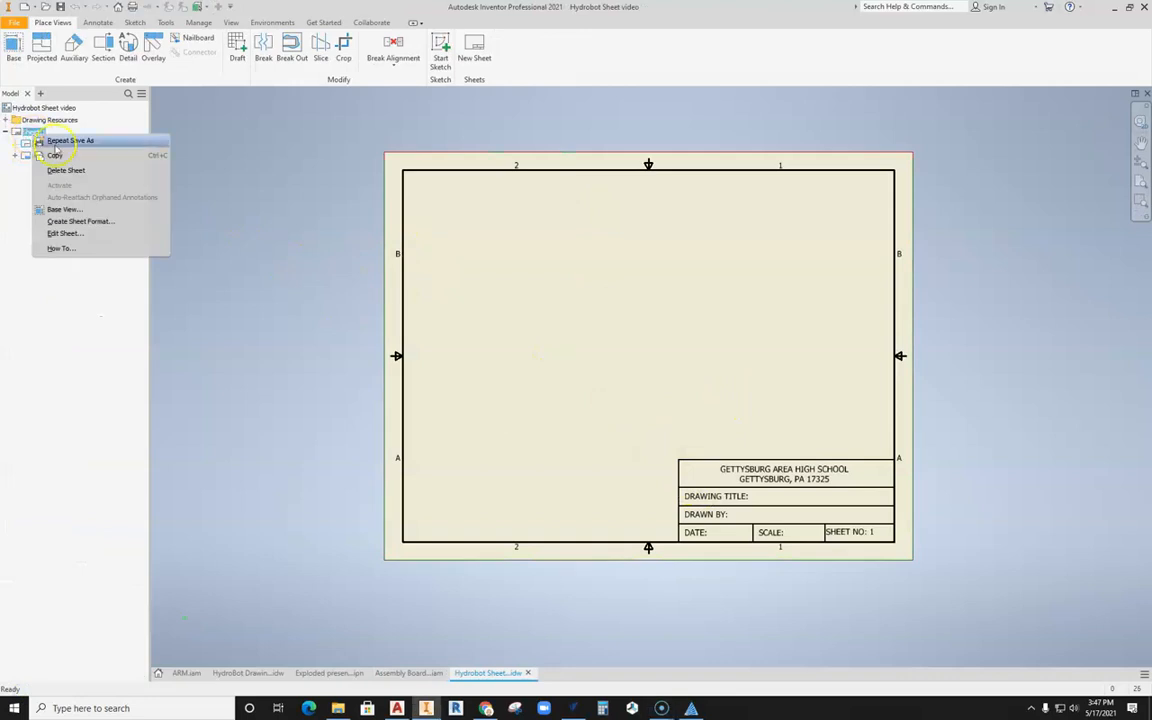
click(62, 233)
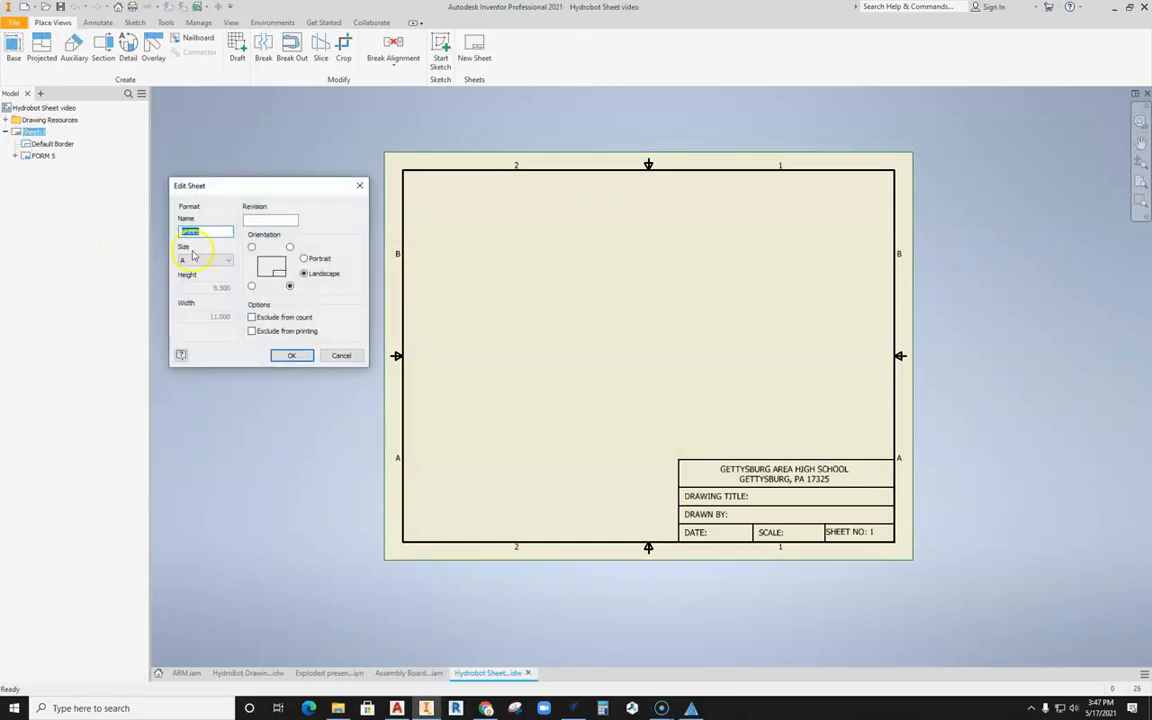
click(215, 260)
click(198, 288)
click(291, 355)
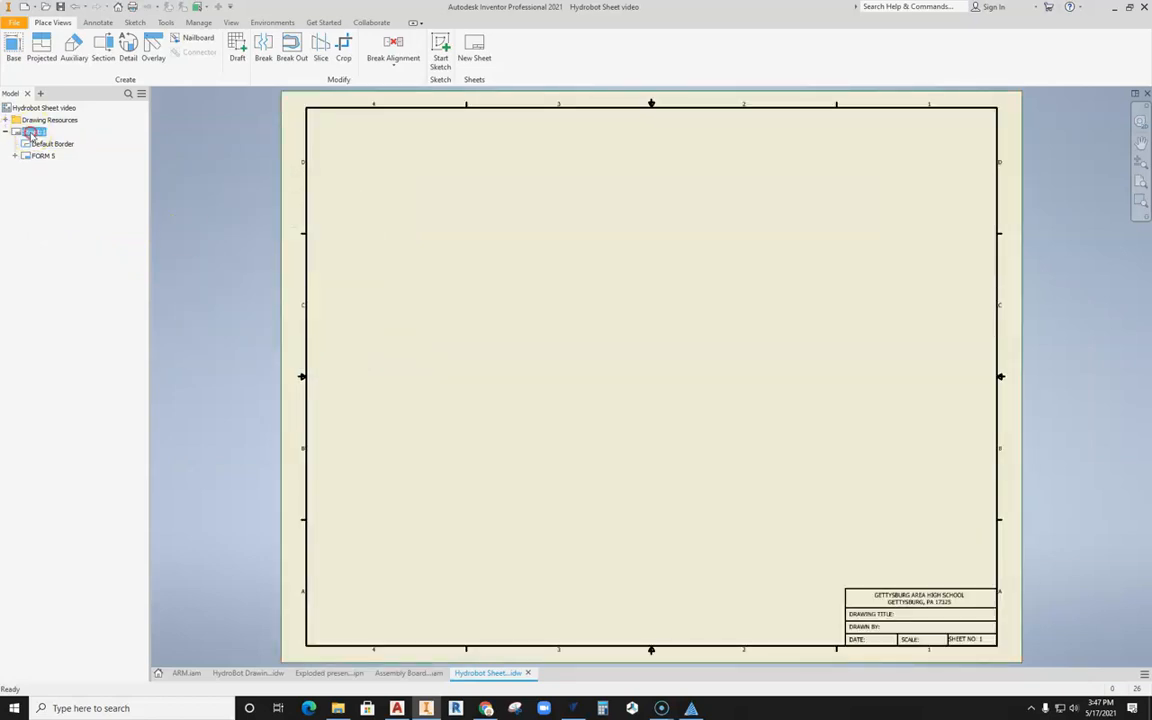
right_click(34, 133)
click(55, 230)
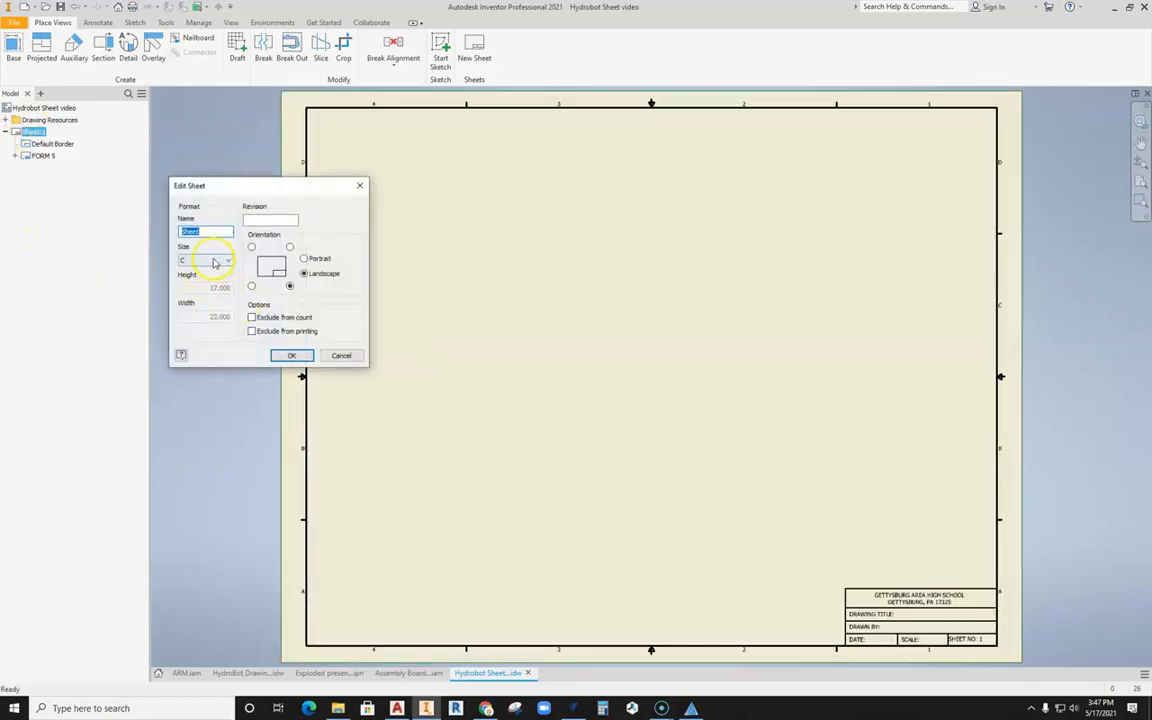
click(291, 356)
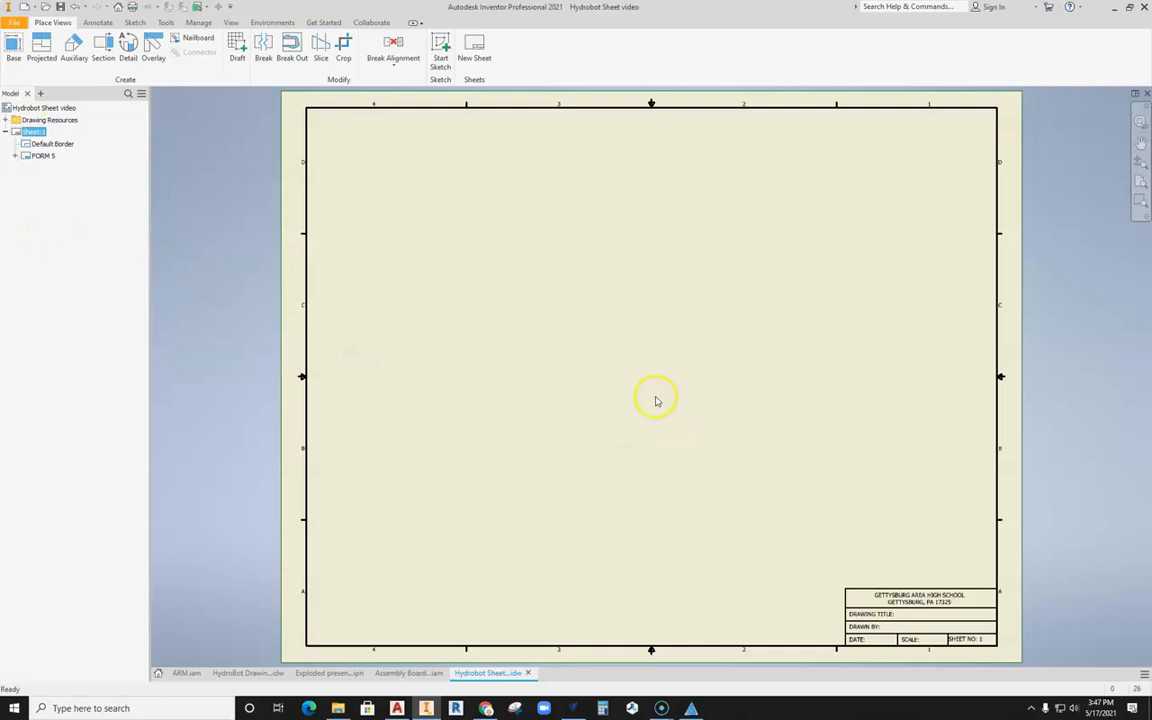
Step: Start a base view of Assembly Board 12-30.iam and set the view scale to 1/2
click(13, 55)
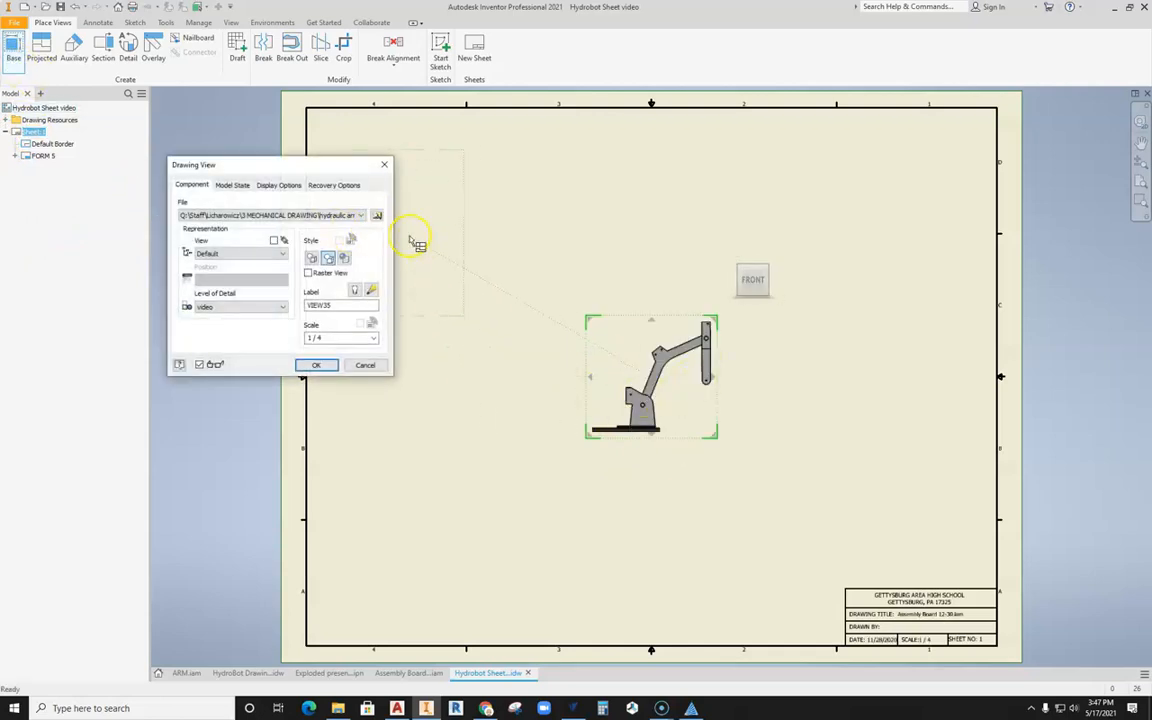
click(361, 216)
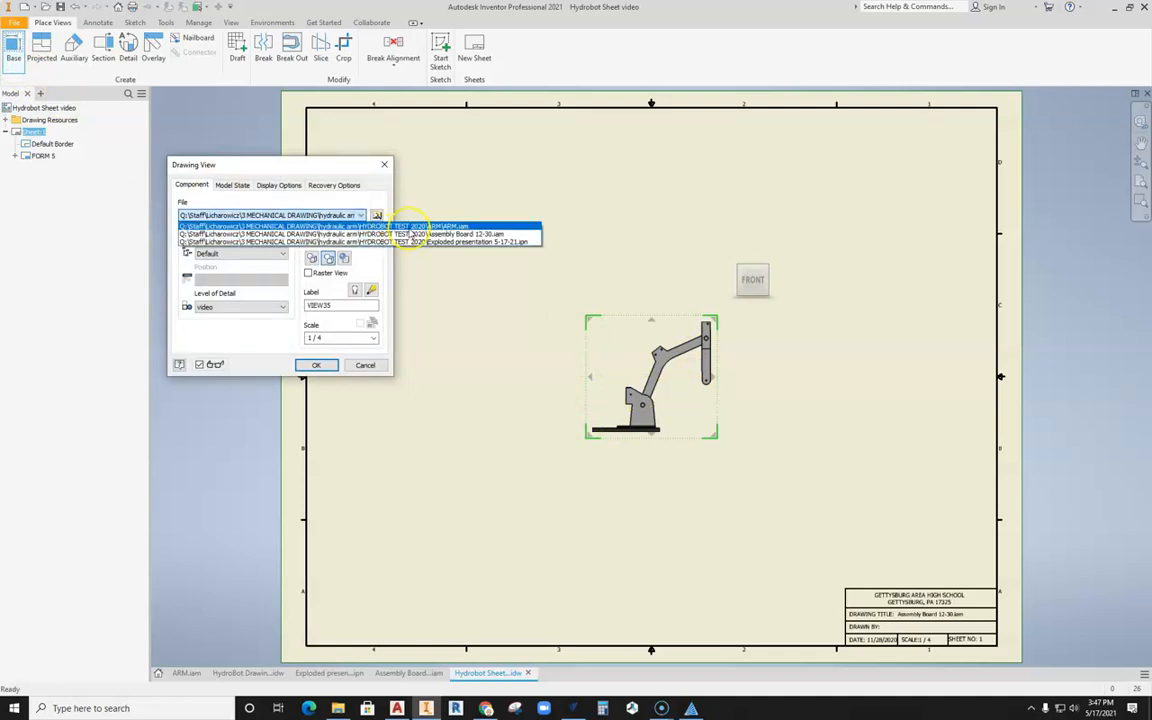
click(475, 233)
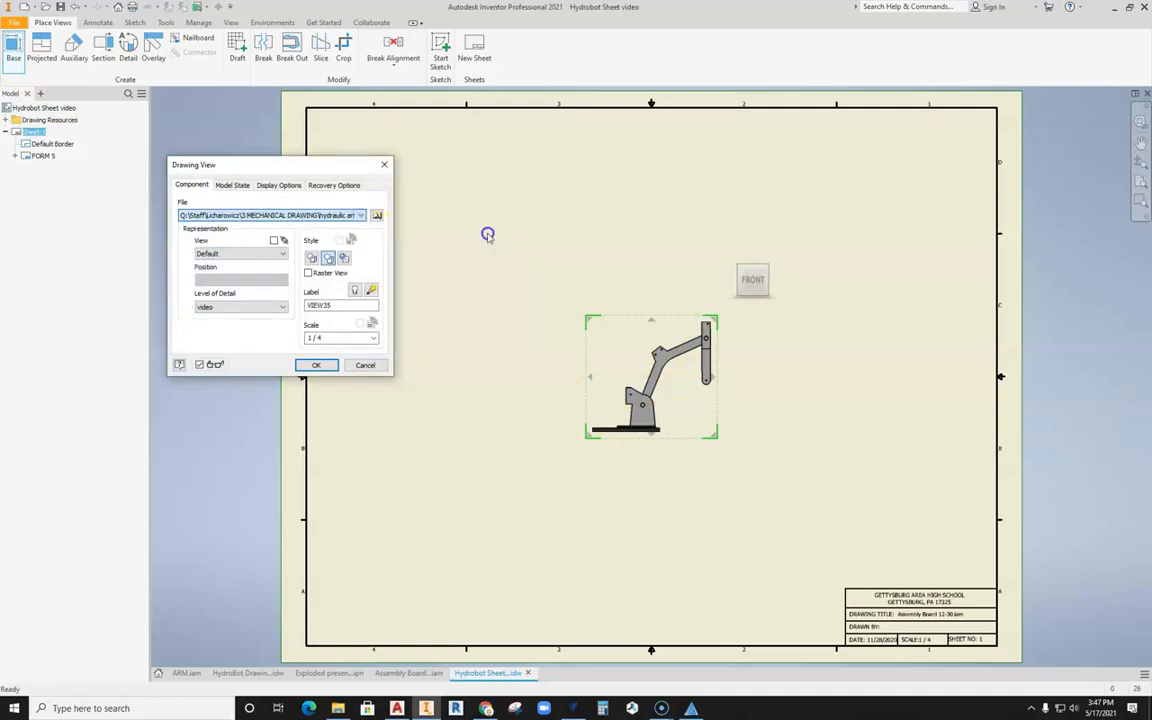
click(372, 338)
click(336, 372)
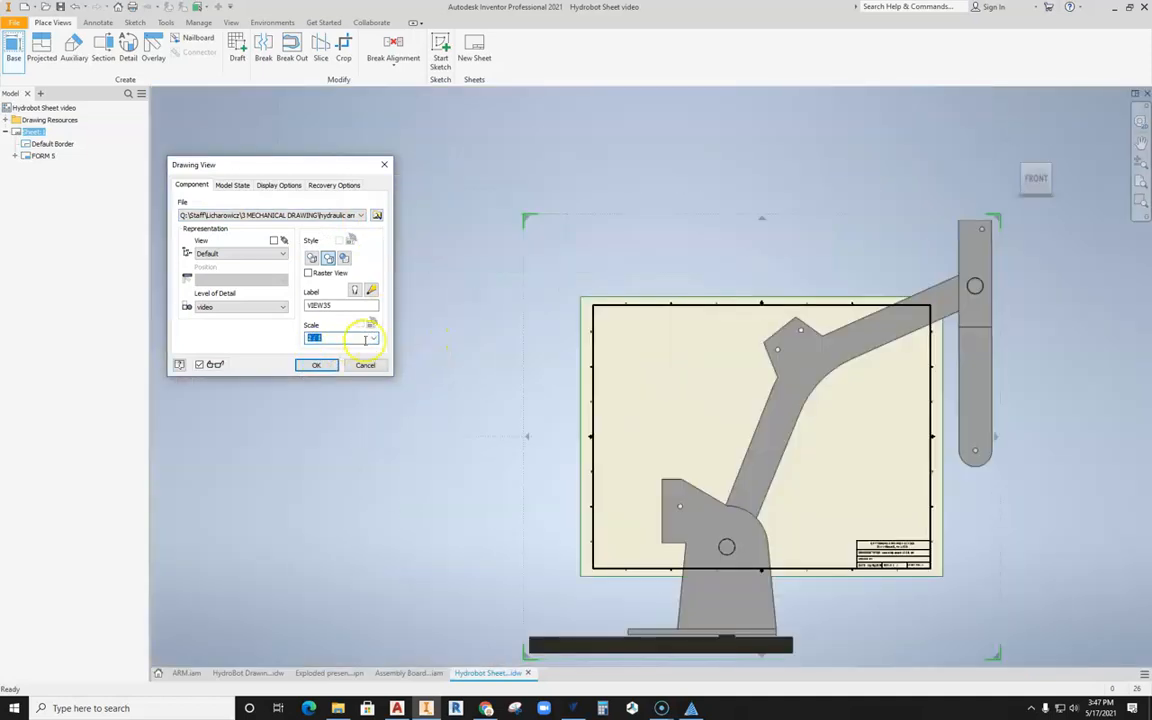
click(372, 338)
click(338, 366)
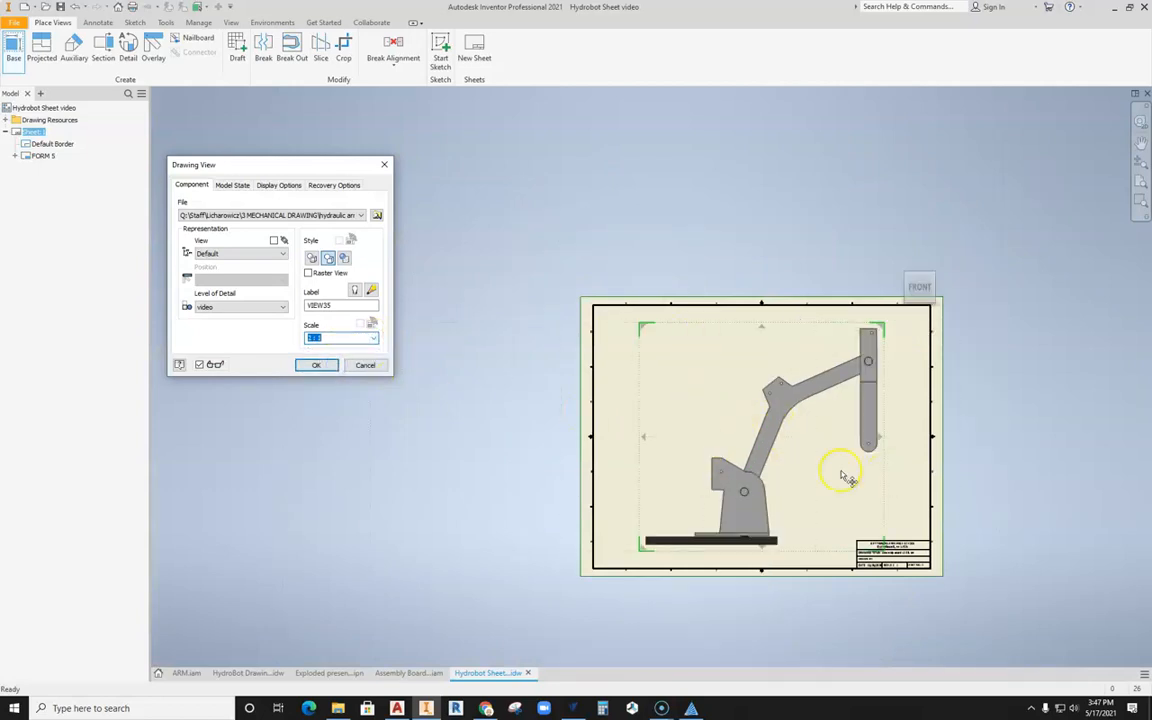
click(372, 338)
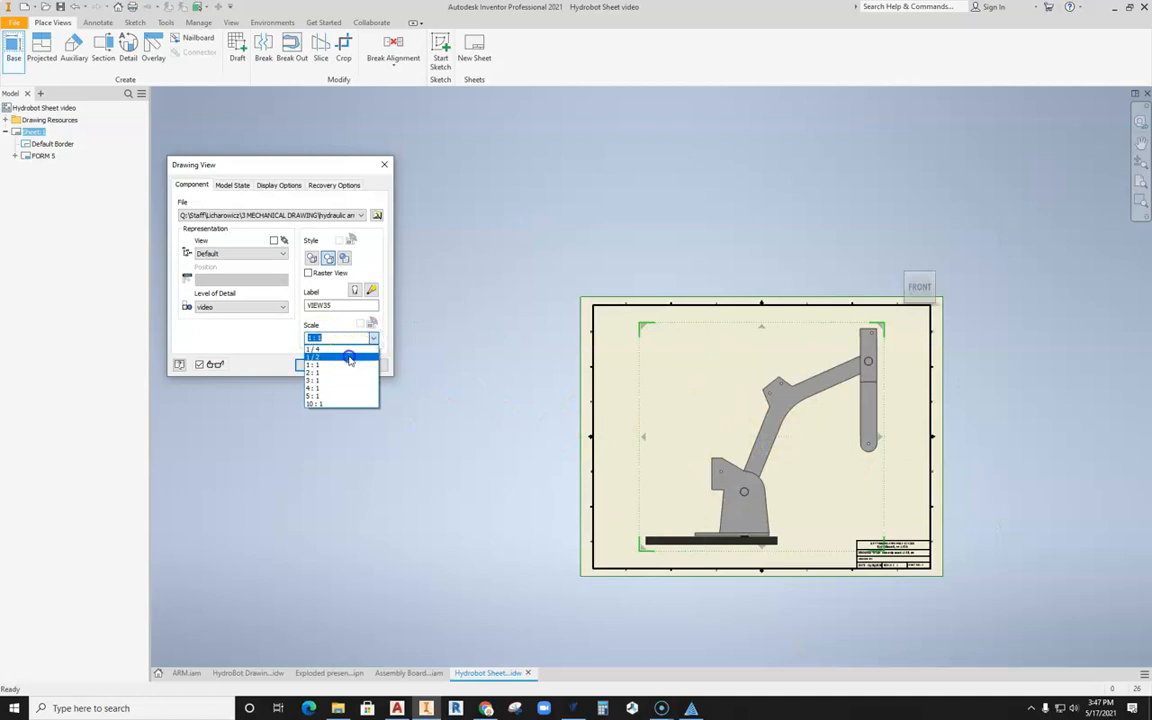
click(348, 358)
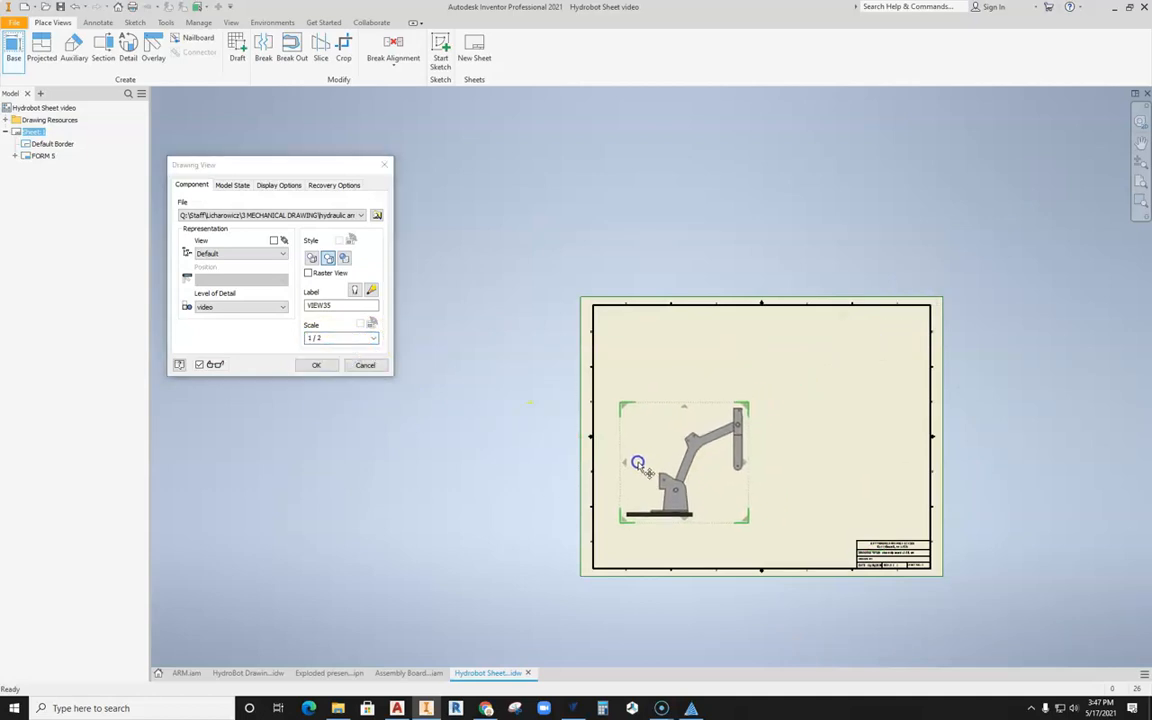
Step: Place the arm's front view in the sheet's lower-left area, with a projected side view beside it and a top view above it
click(637, 463)
click(836, 465)
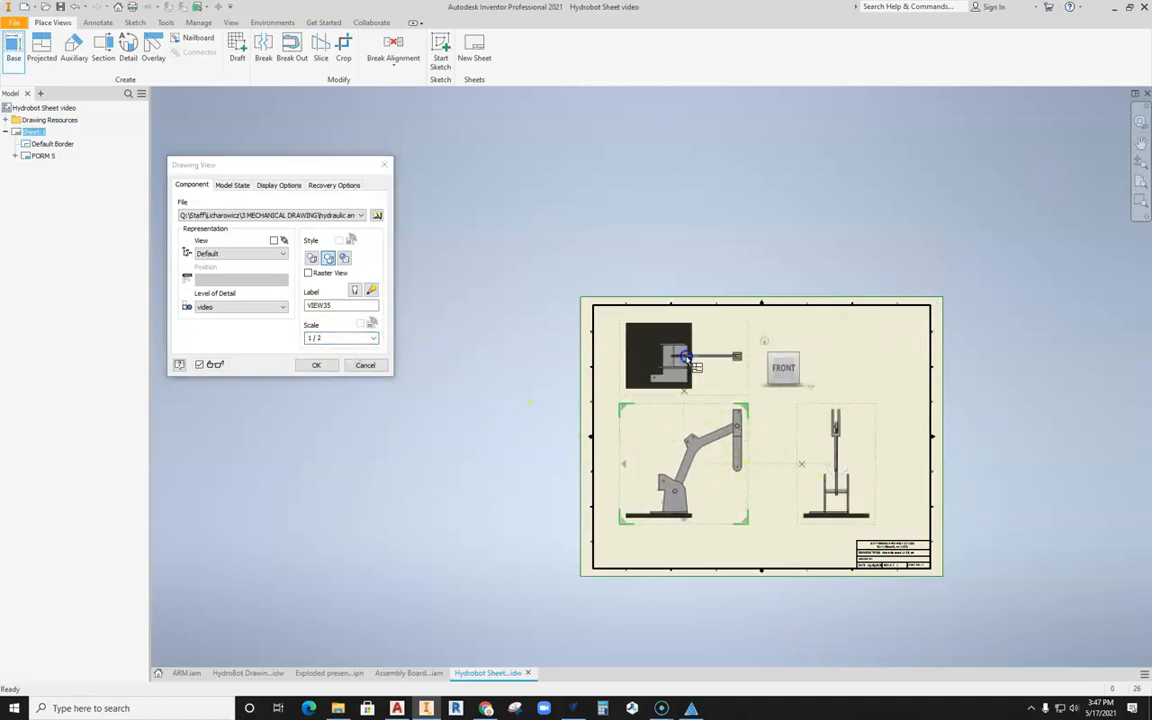
click(684, 357)
click(316, 365)
scroll(788, 442, down, 5)
scroll(788, 442, up, 4)
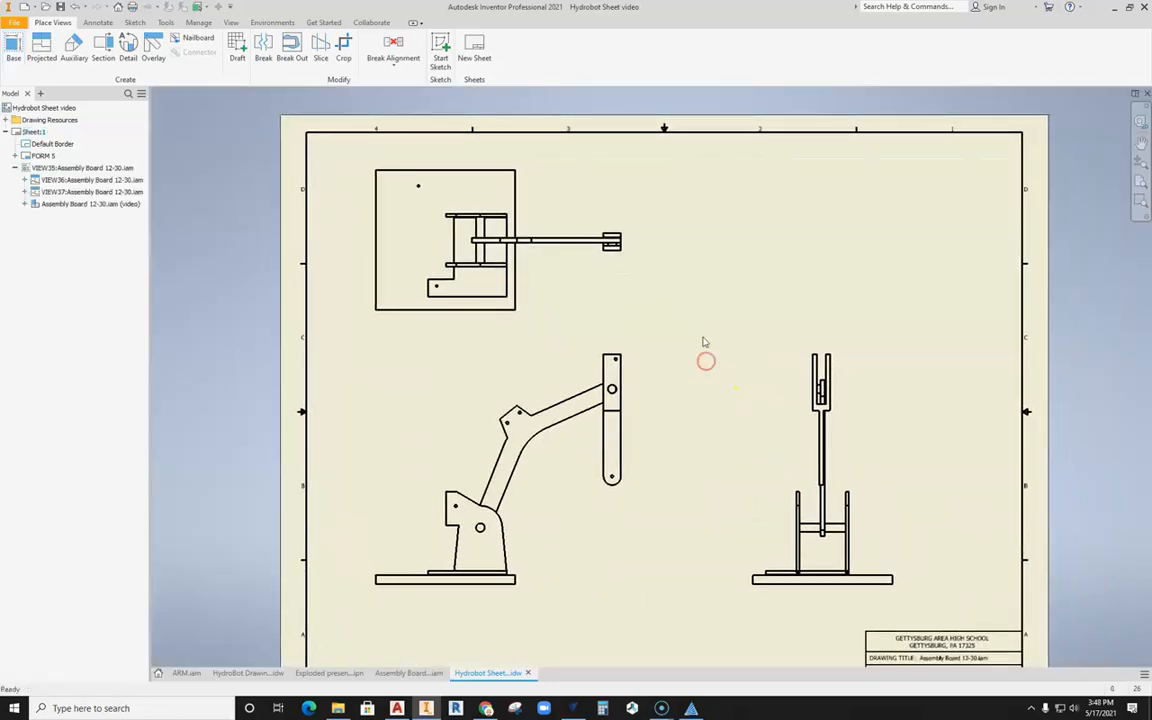
Step: Try a Structured parts list of Assembly Board 12-30.iam in the sheet border's upper-right corner
click(97, 22)
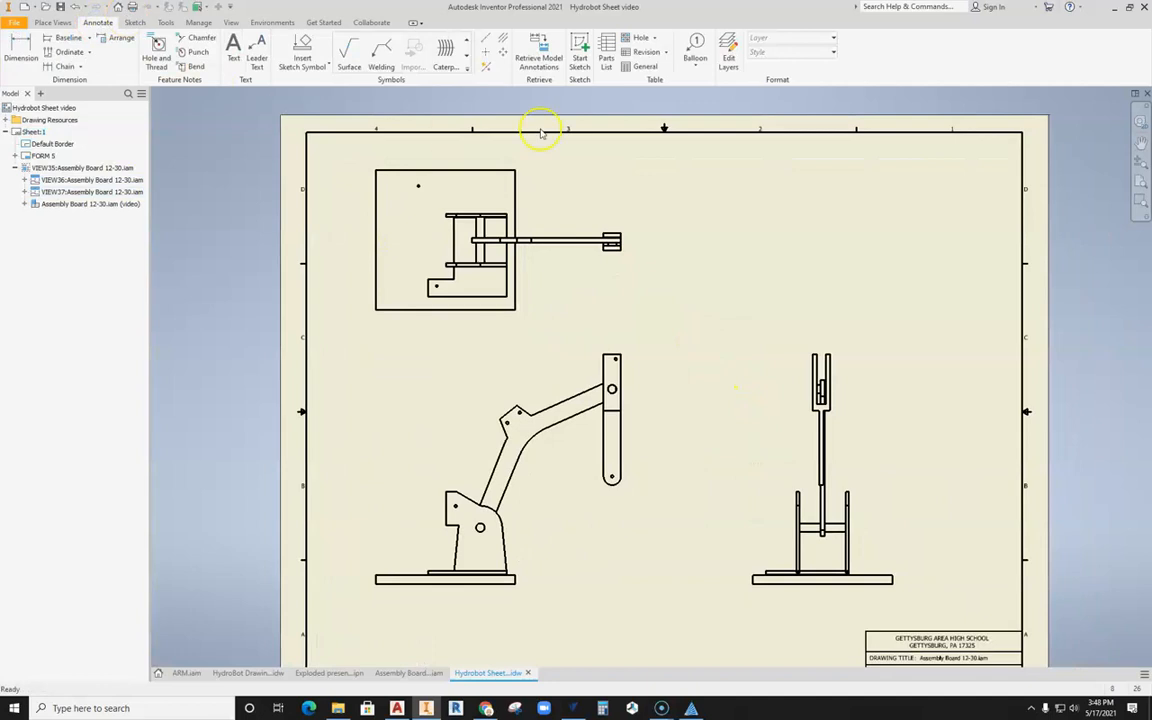
click(606, 55)
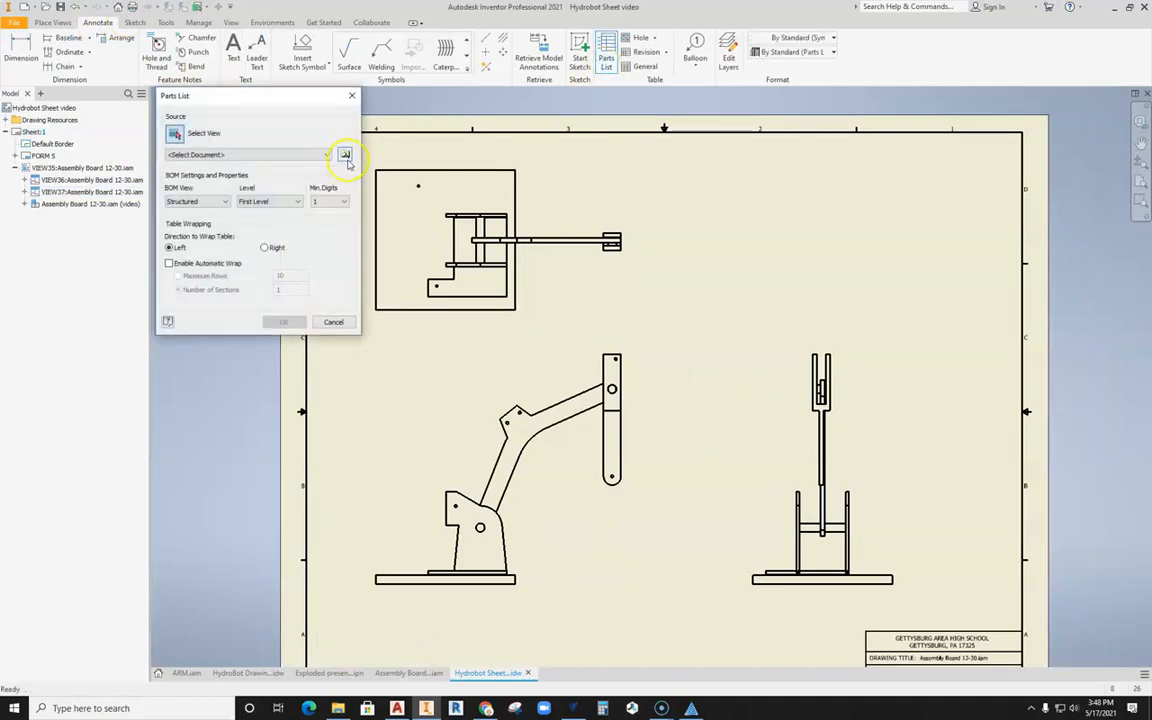
click(477, 377)
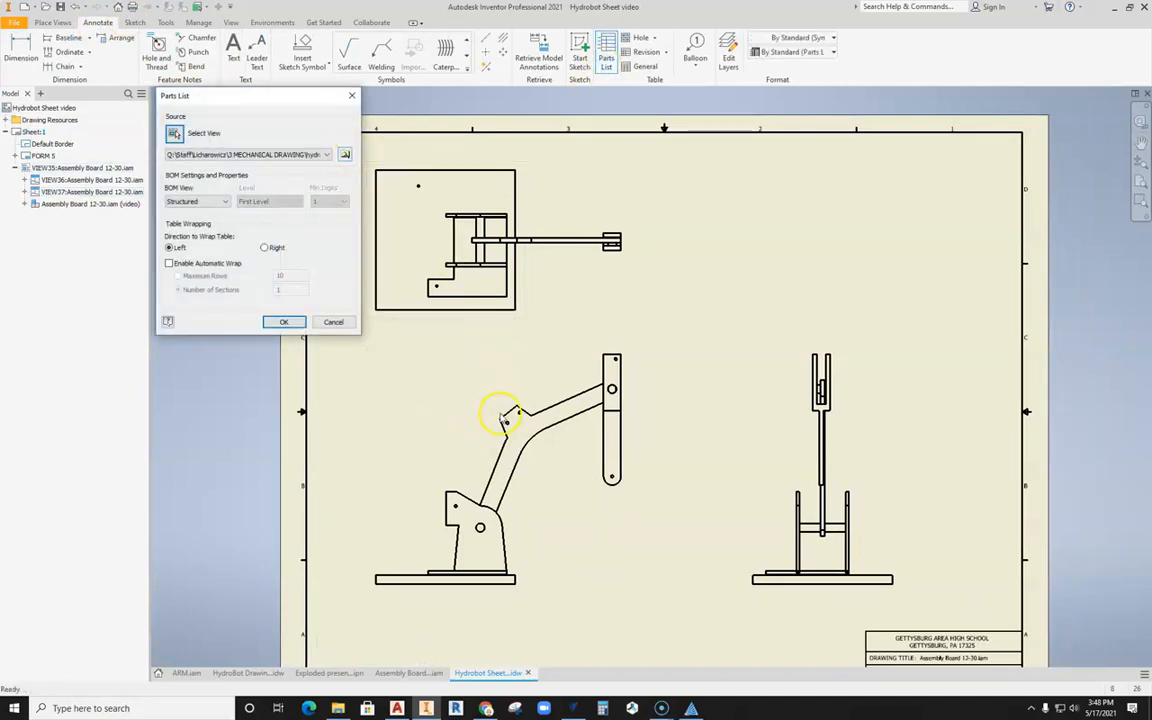
click(325, 154)
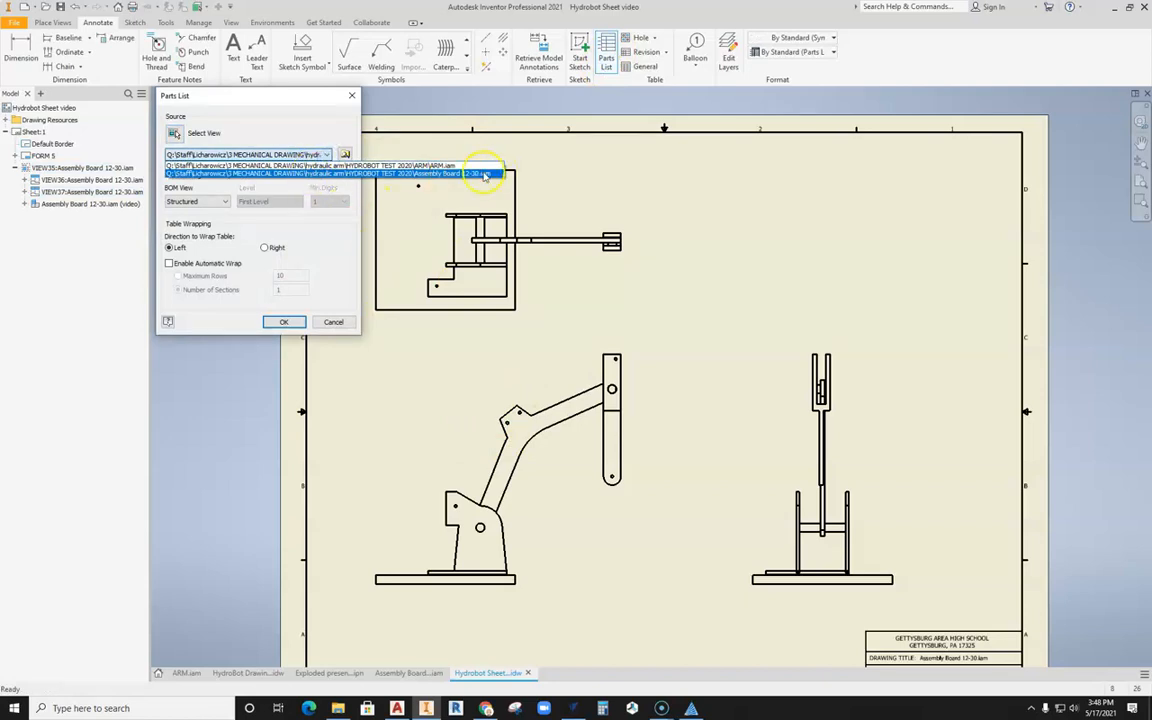
click(341, 174)
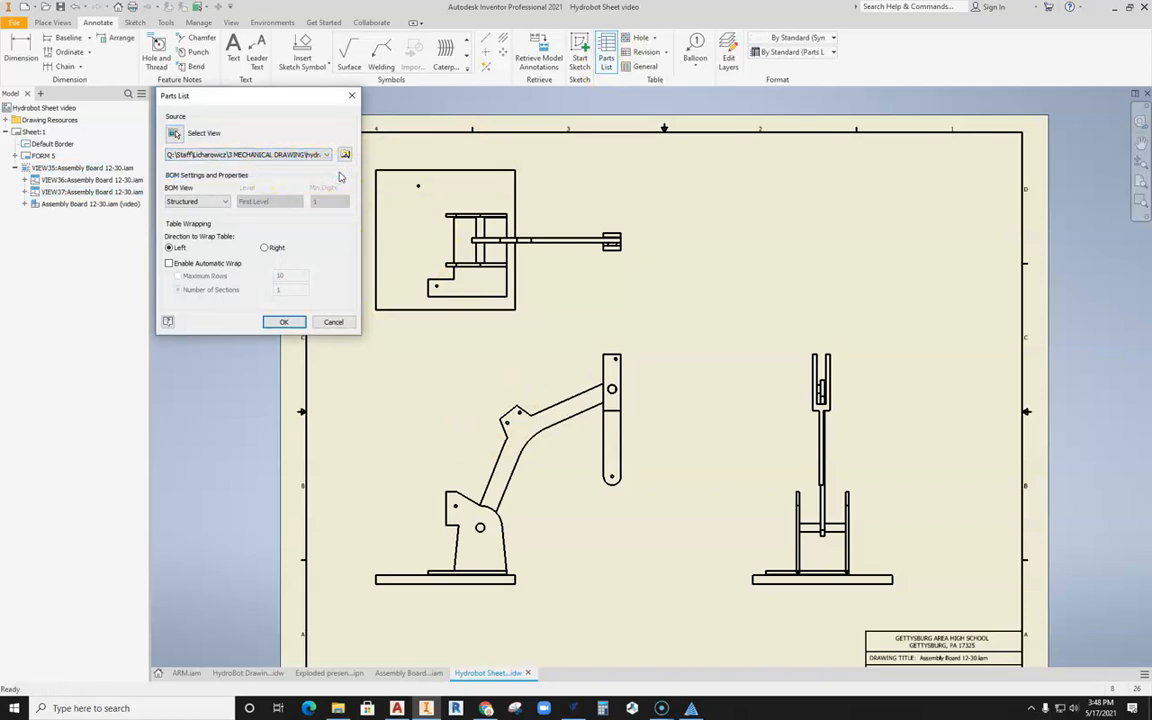
click(282, 322)
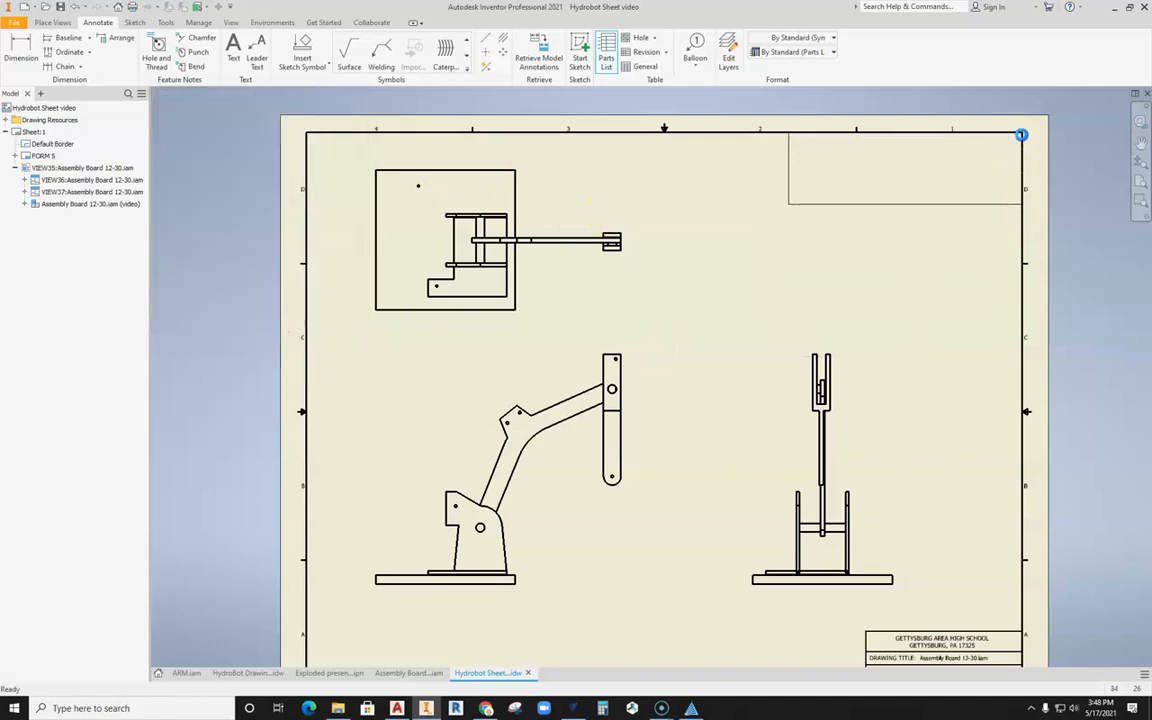
click(1023, 131)
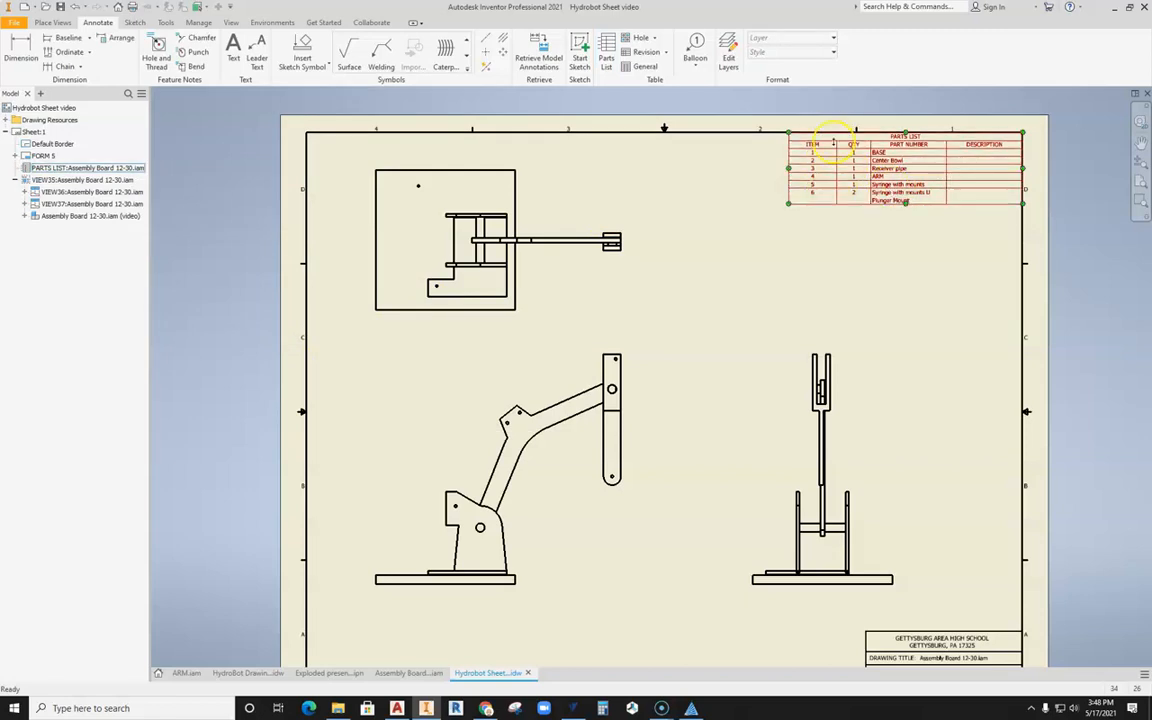
scroll(815, 170, up, 3)
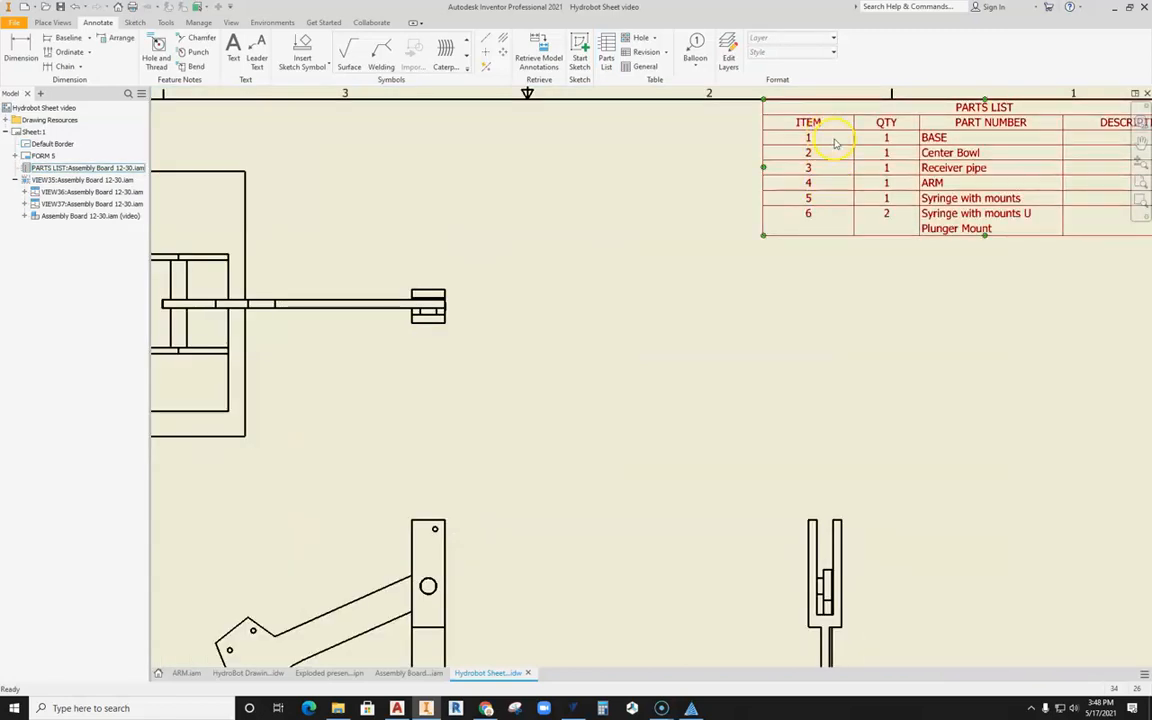
scroll(935, 190, down, 3)
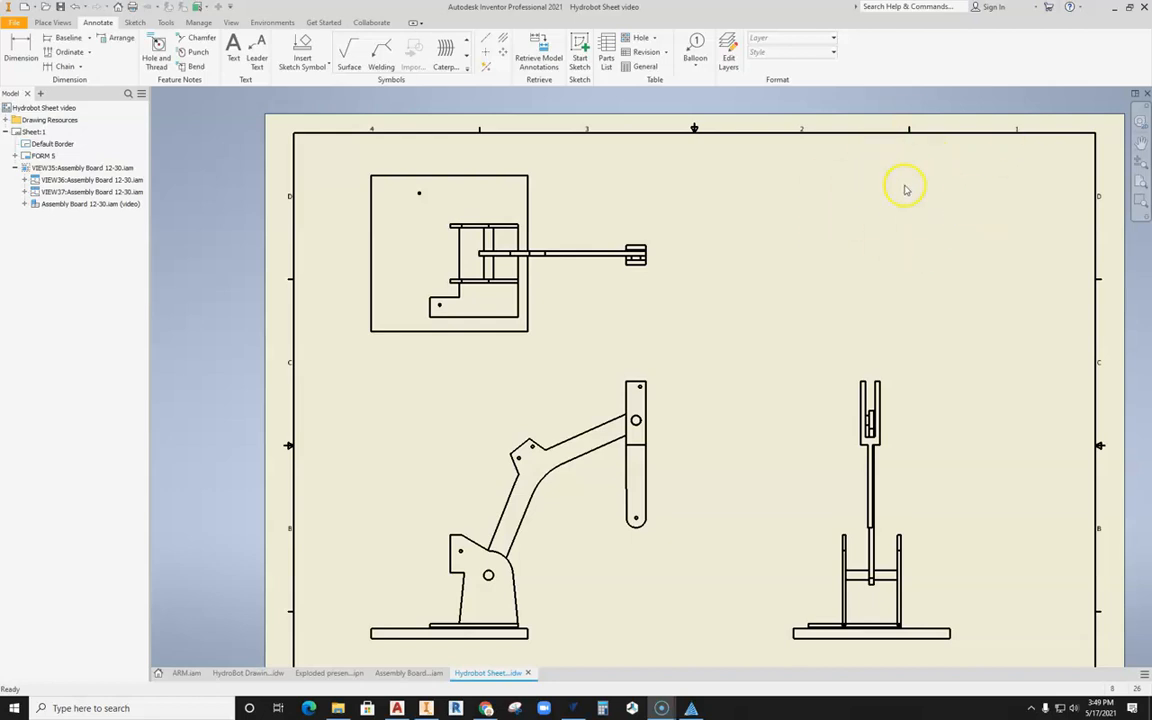
Step: Insert a Parts Only parts list of Assembly Board 12-30.iam in the sheet border's upper-right corner
click(606, 57)
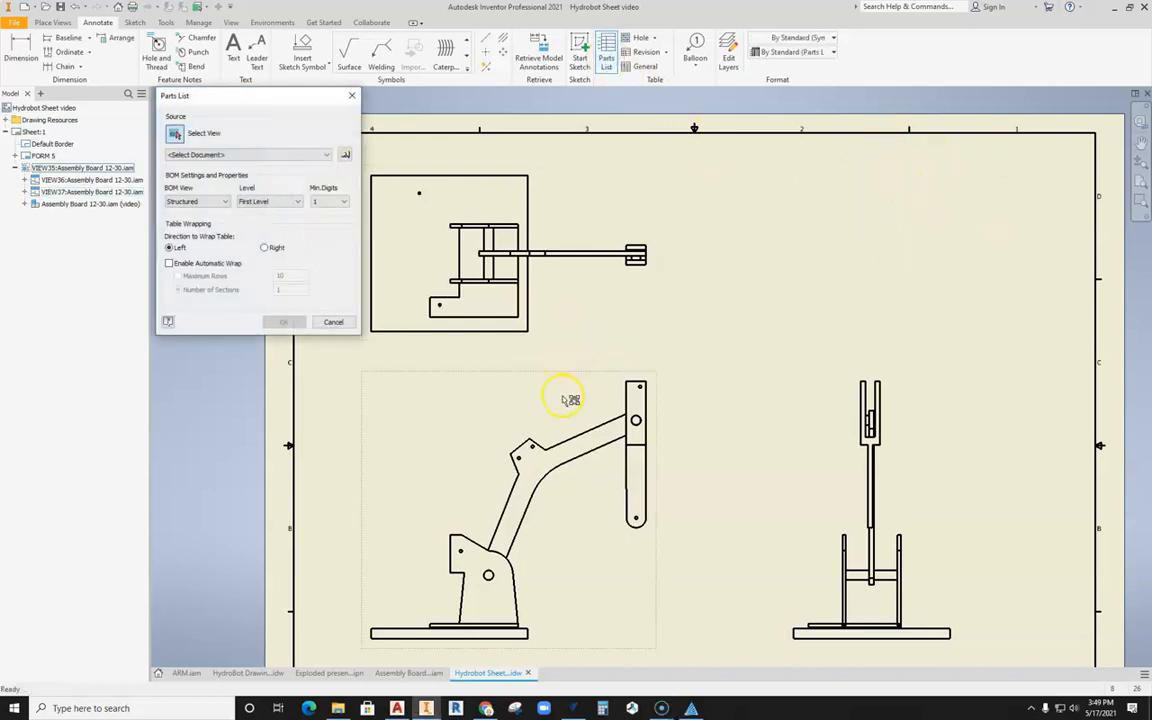
click(326, 154)
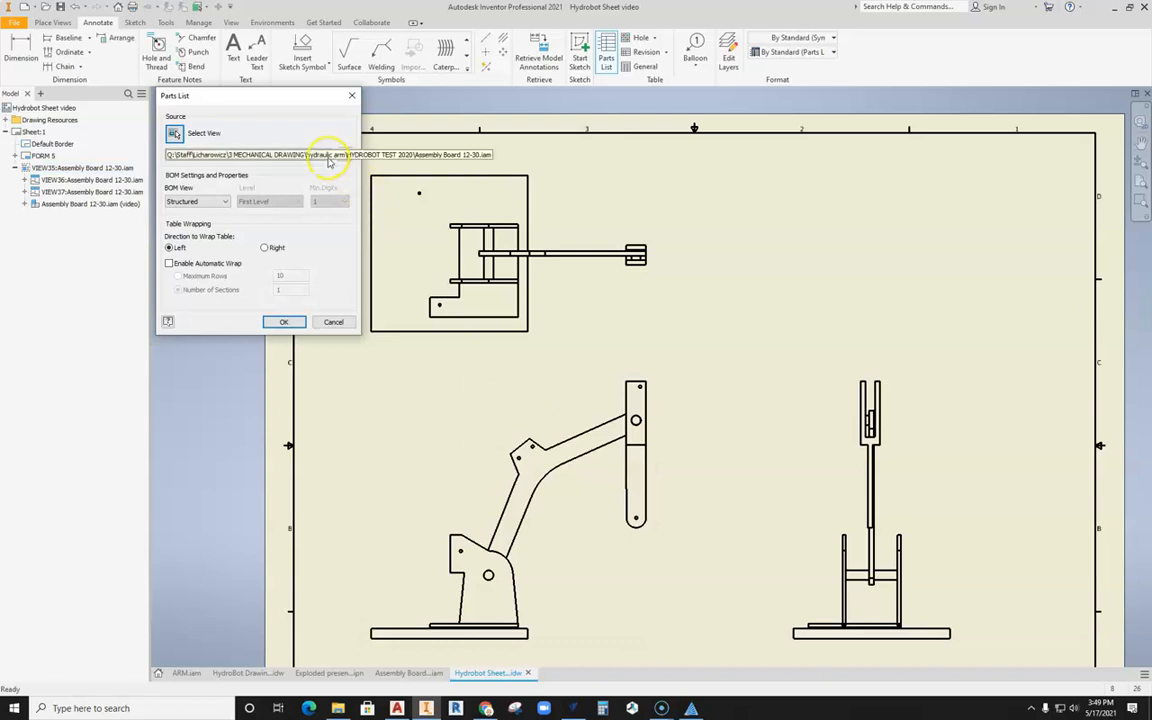
click(479, 175)
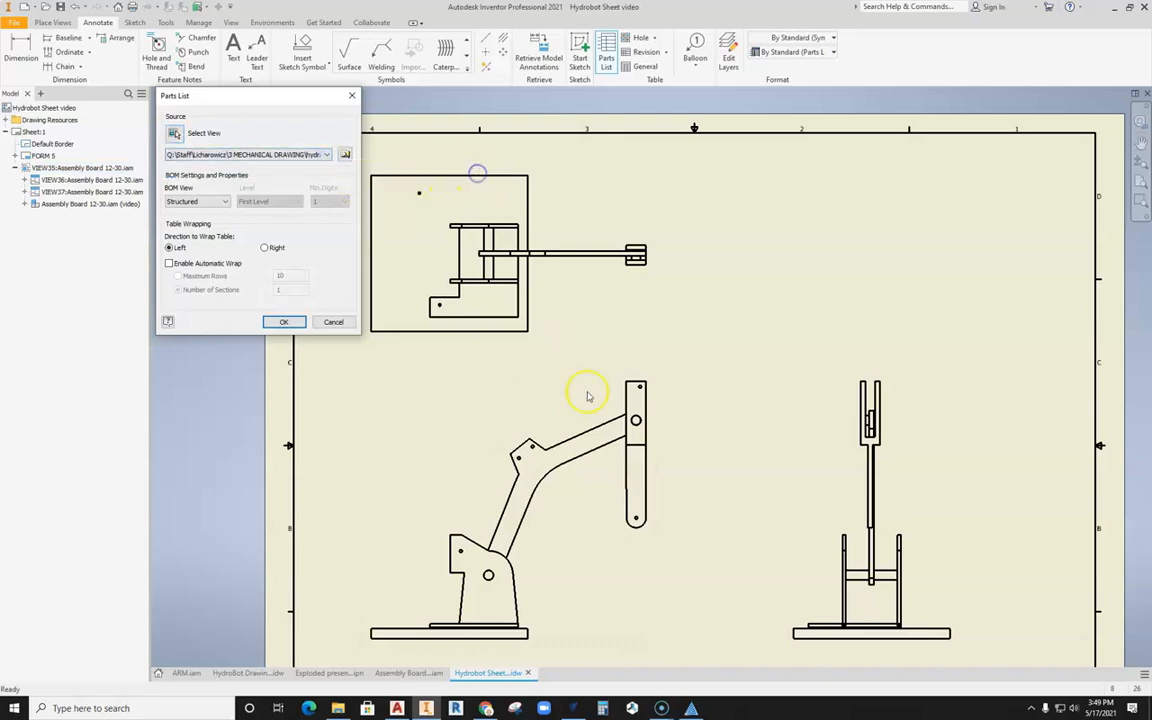
click(221, 201)
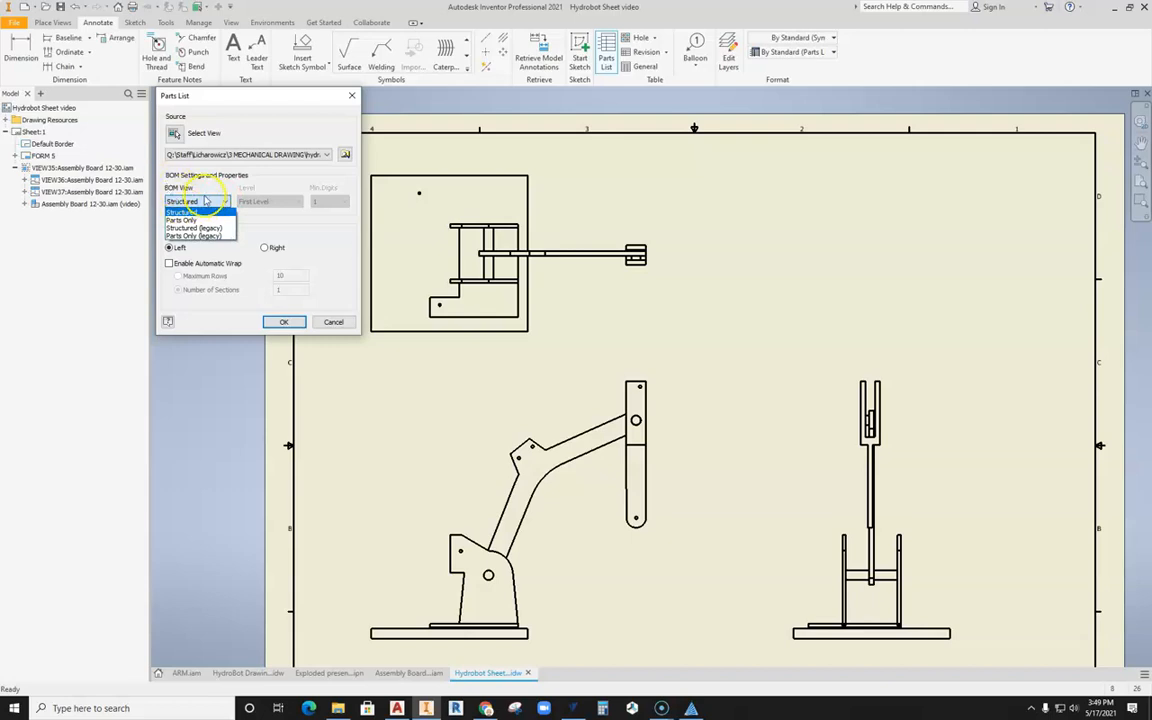
click(195, 220)
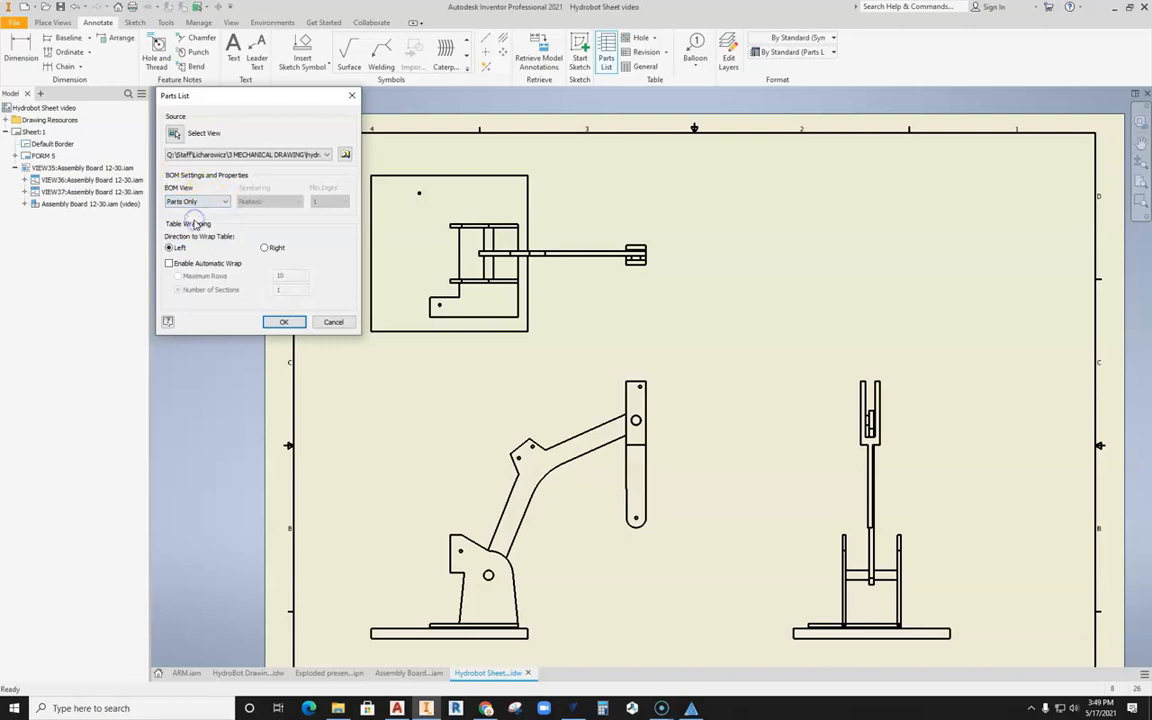
click(284, 321)
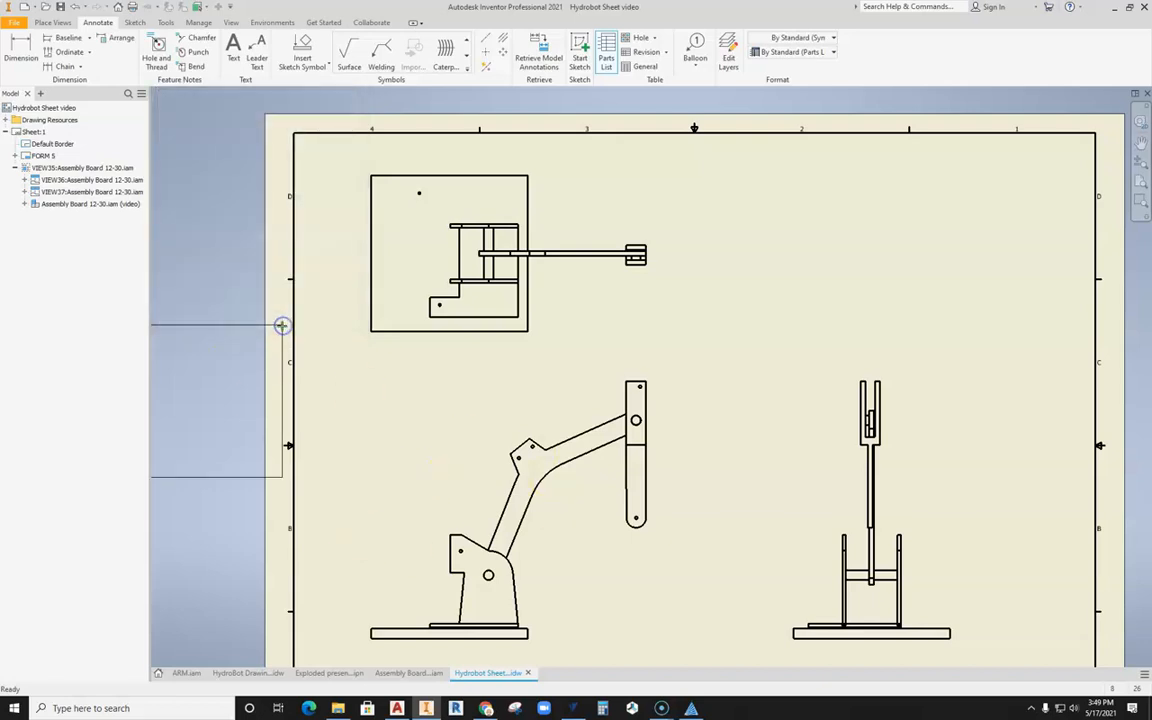
click(1097, 134)
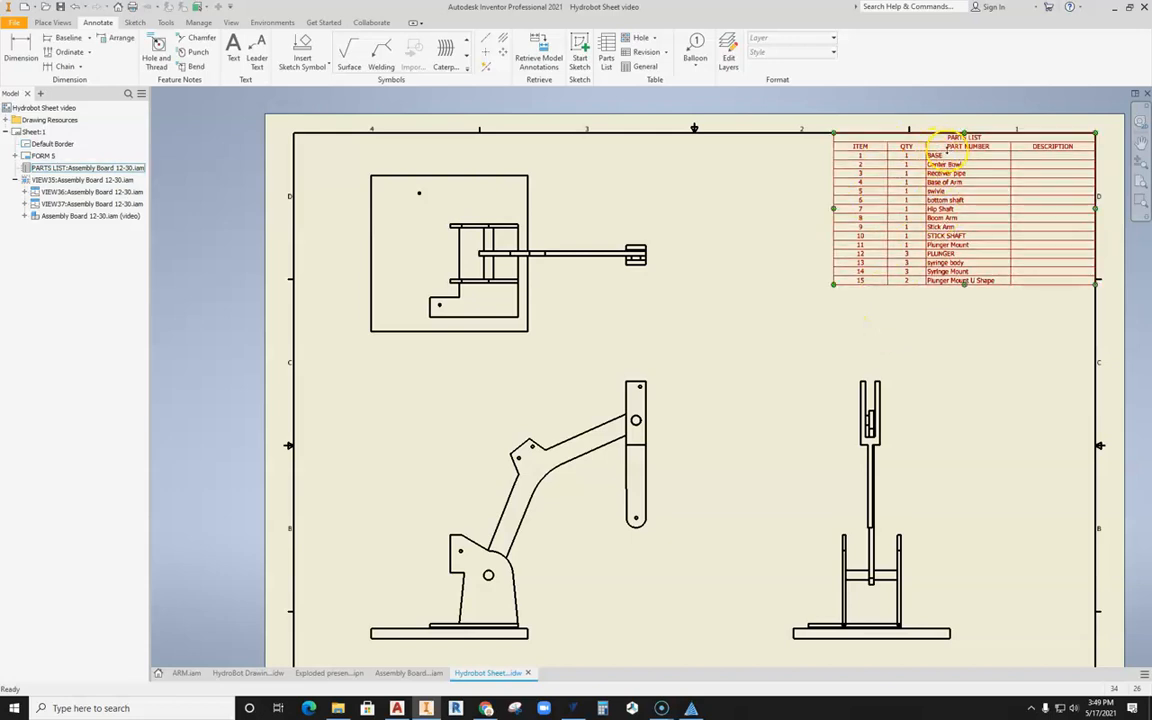
Step: Open the parts list for editing and turn off the visibility of the BASE row
scroll(948, 155, up, 5)
scroll(525, 135, down, 2)
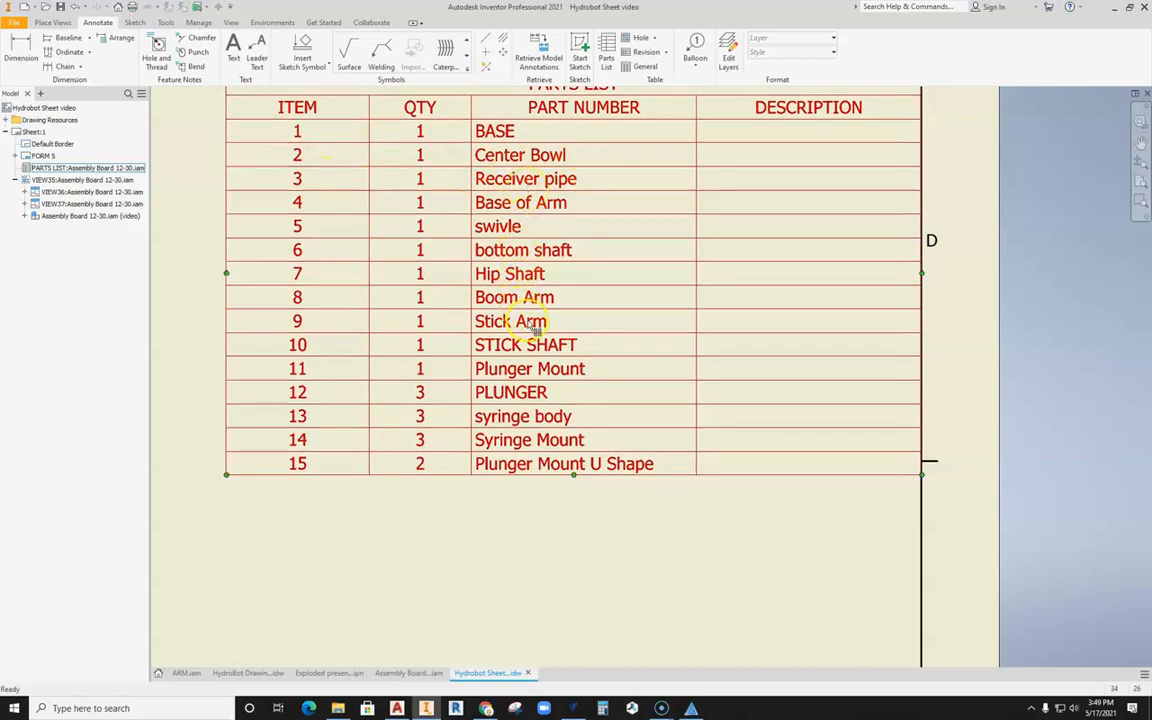
scroll(556, 400, down, 4)
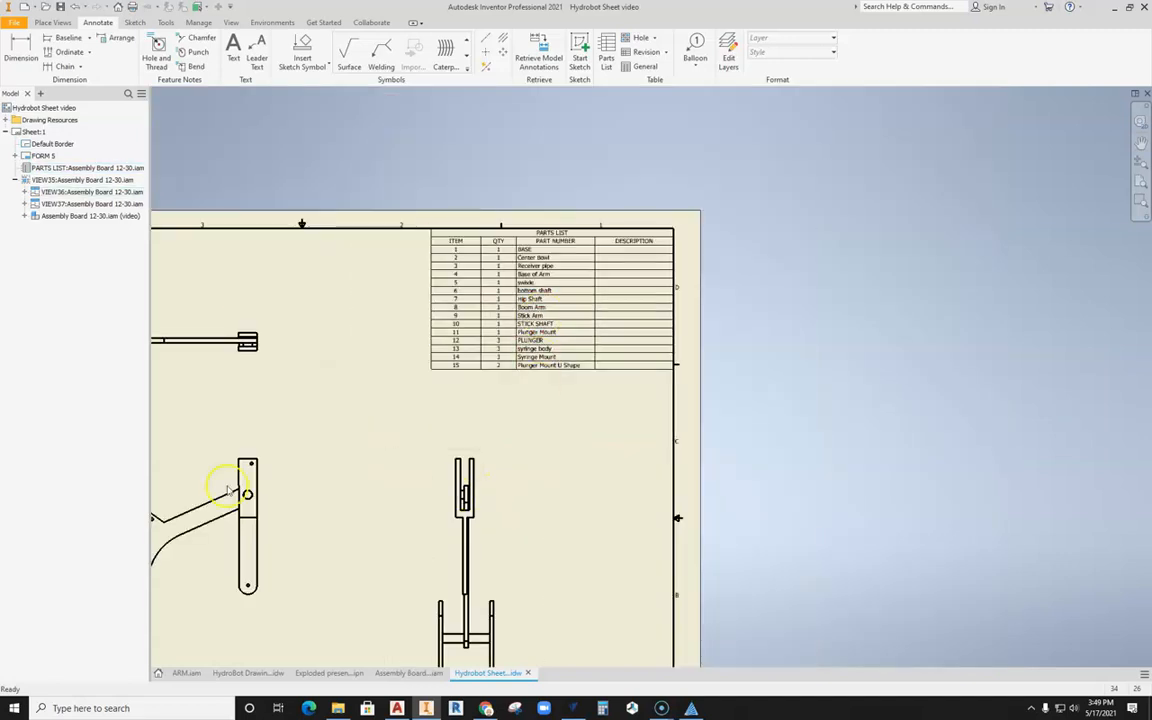
scroll(558, 300, up, 3)
scroll(648, 340, down, 2)
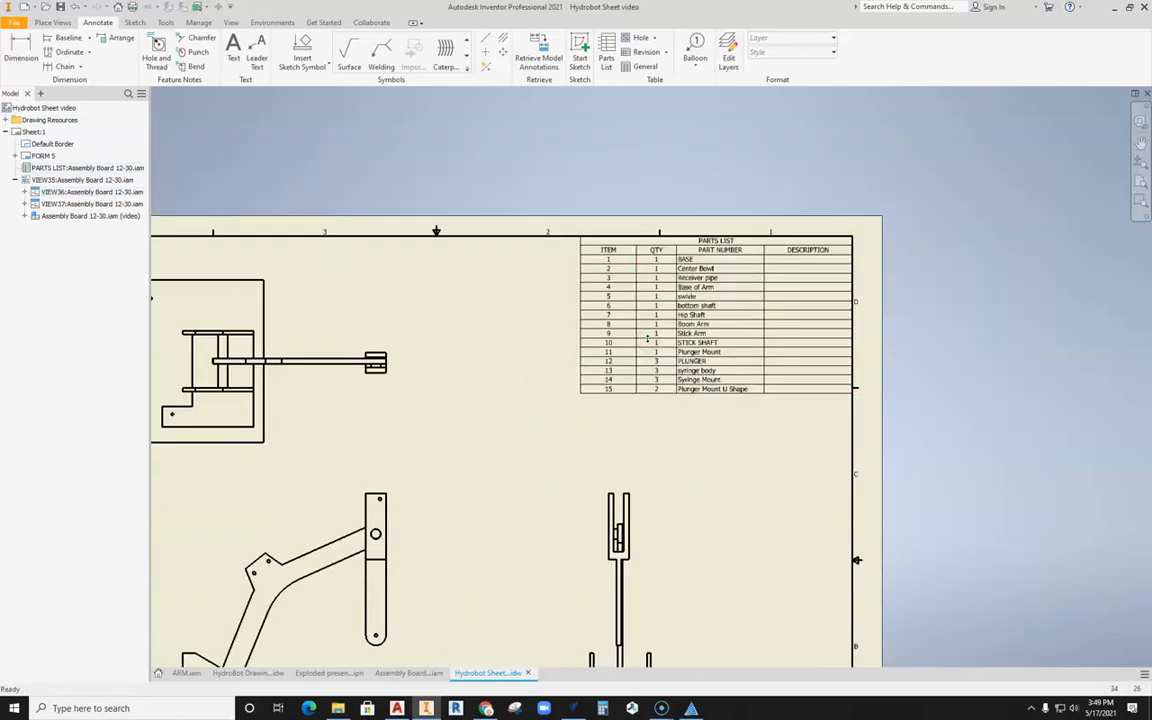
middle_drag(647, 338, 716, 277)
double_click(688, 332)
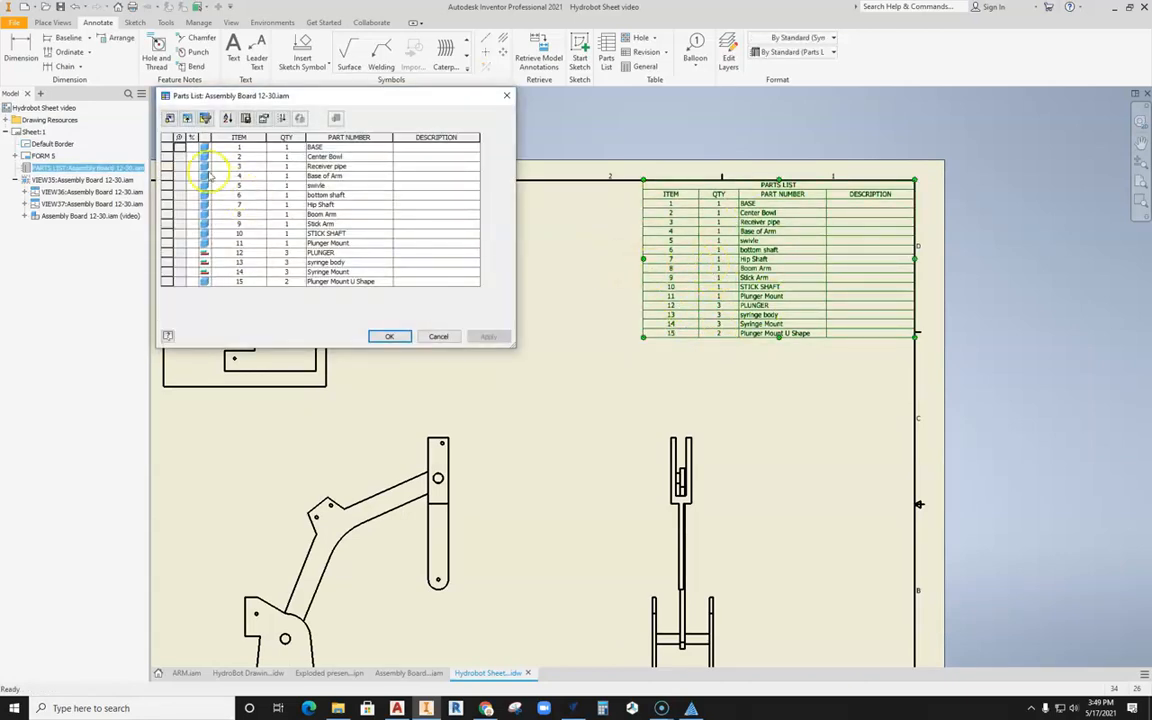
click(166, 148)
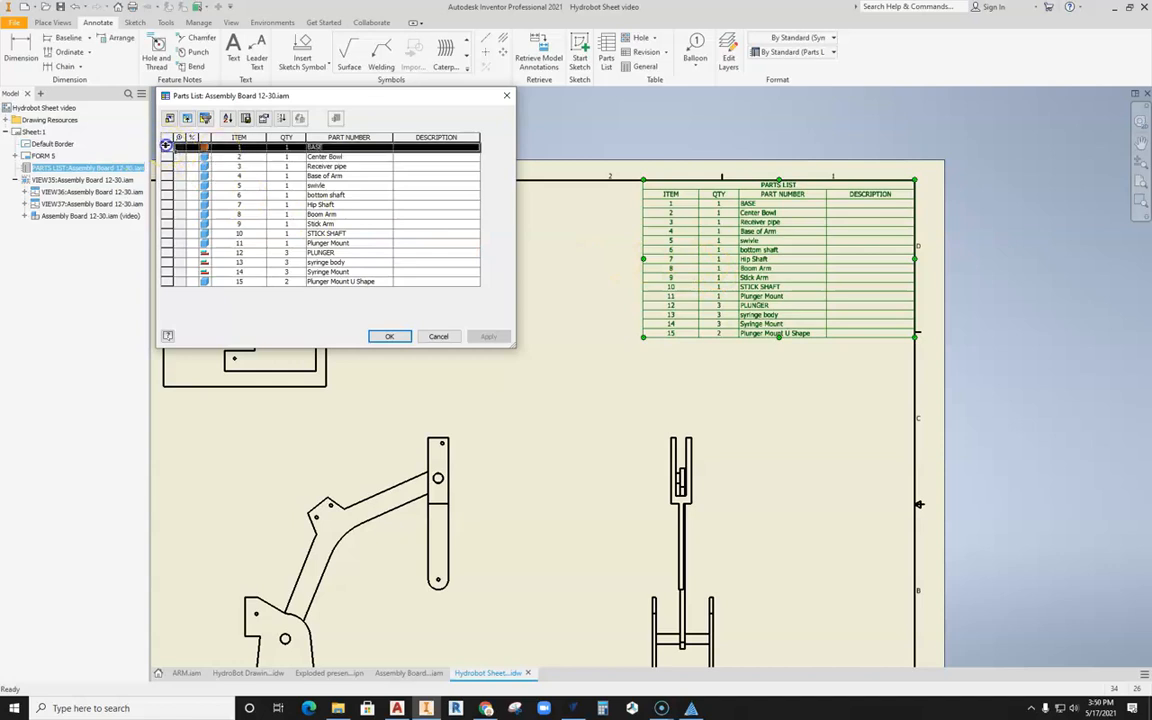
right_click(168, 149)
click(195, 157)
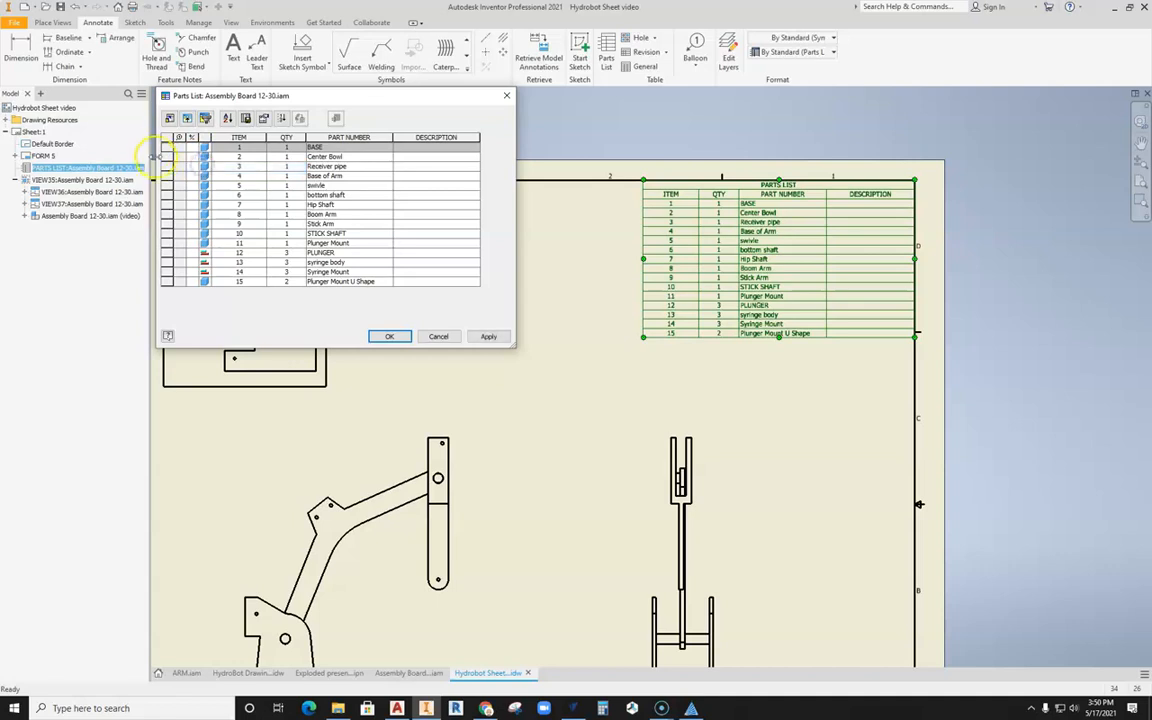
Step: Turn off the visibility of the Center Bowl and Receiver pipe rows in the parts list
click(166, 148)
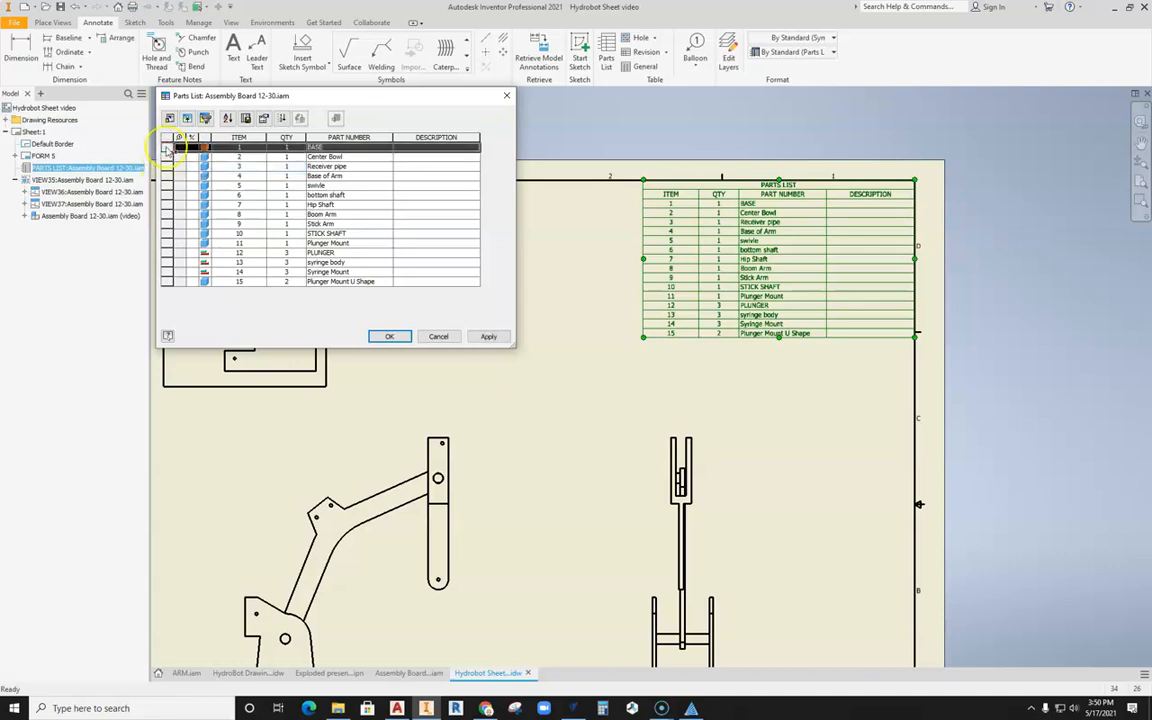
right_click(167, 149)
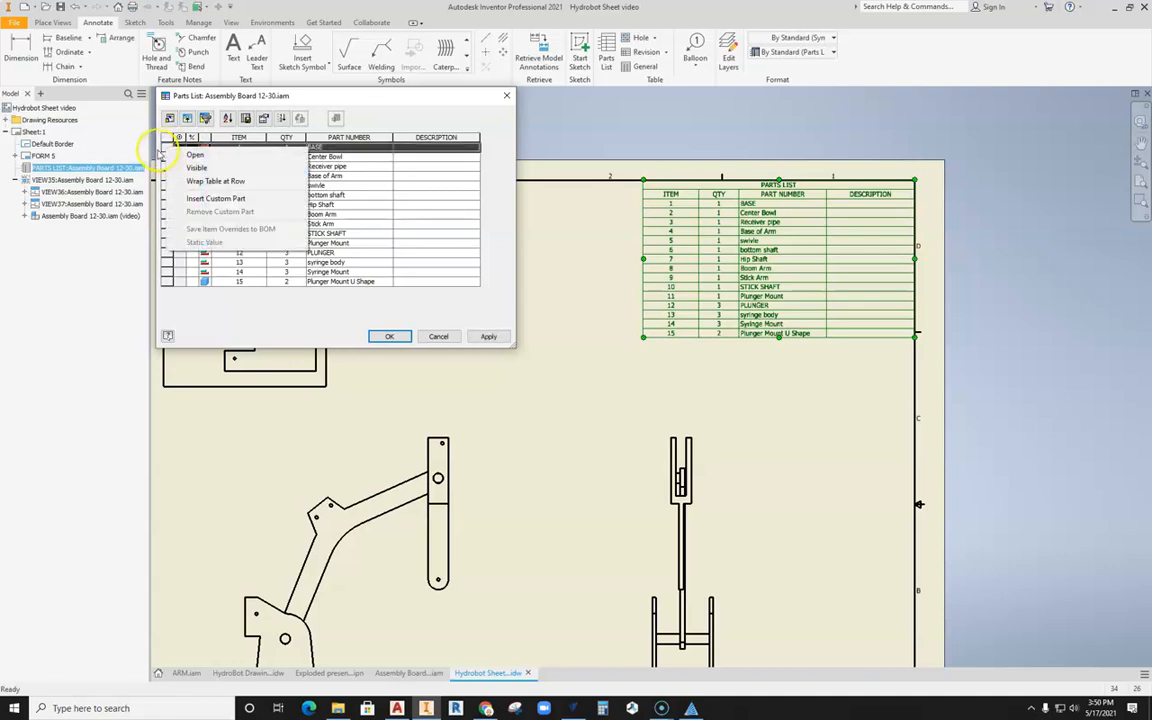
click(167, 148)
right_click(167, 157)
click(174, 179)
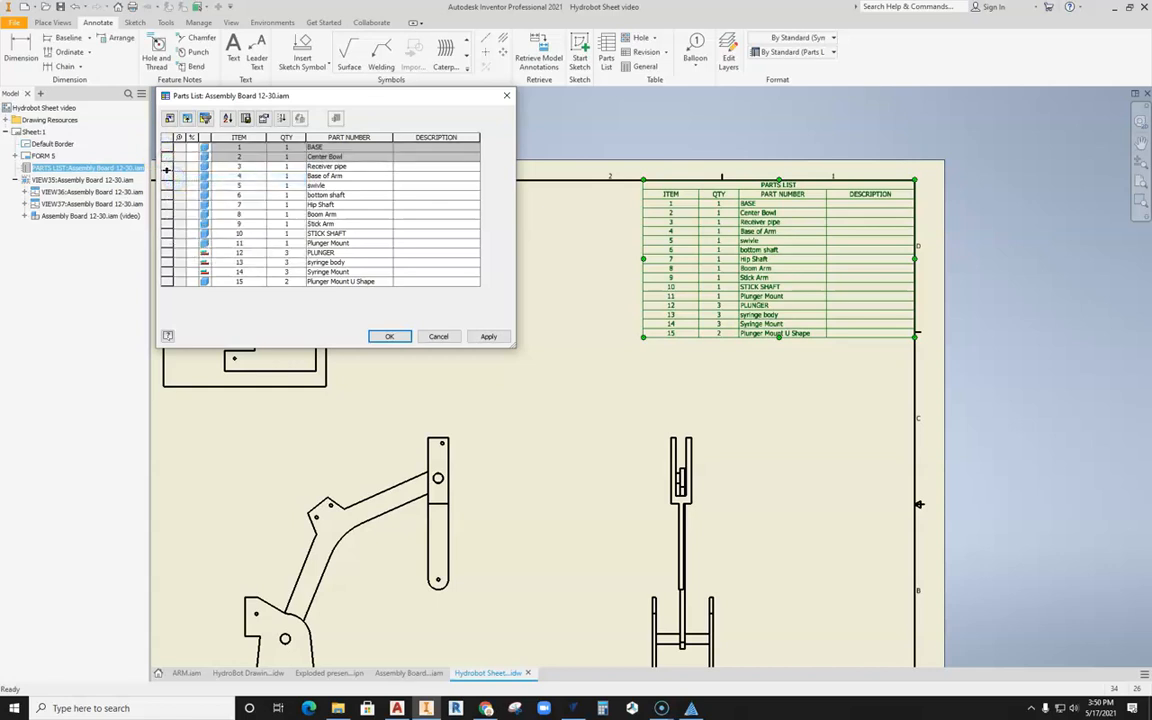
click(167, 166)
right_click(167, 166)
click(176, 188)
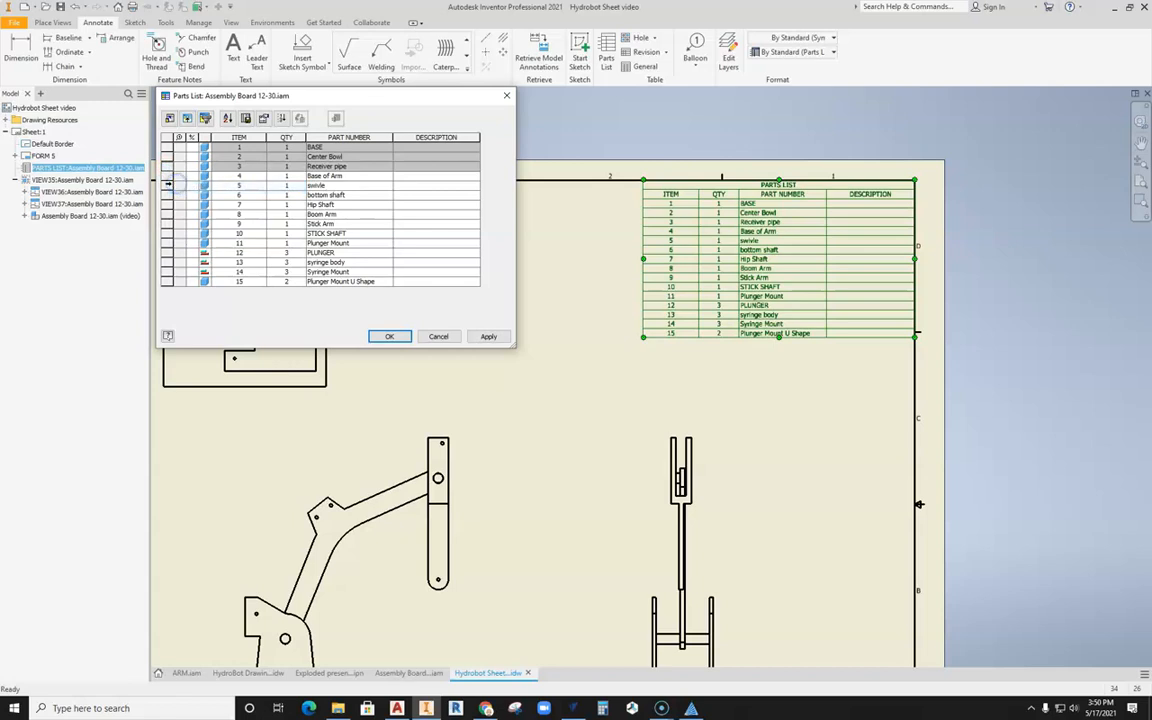
Step: Turn off the visibility of the Base of Arm and Plunger Mount rows in the parts list
click(167, 176)
right_click(167, 176)
click(176, 198)
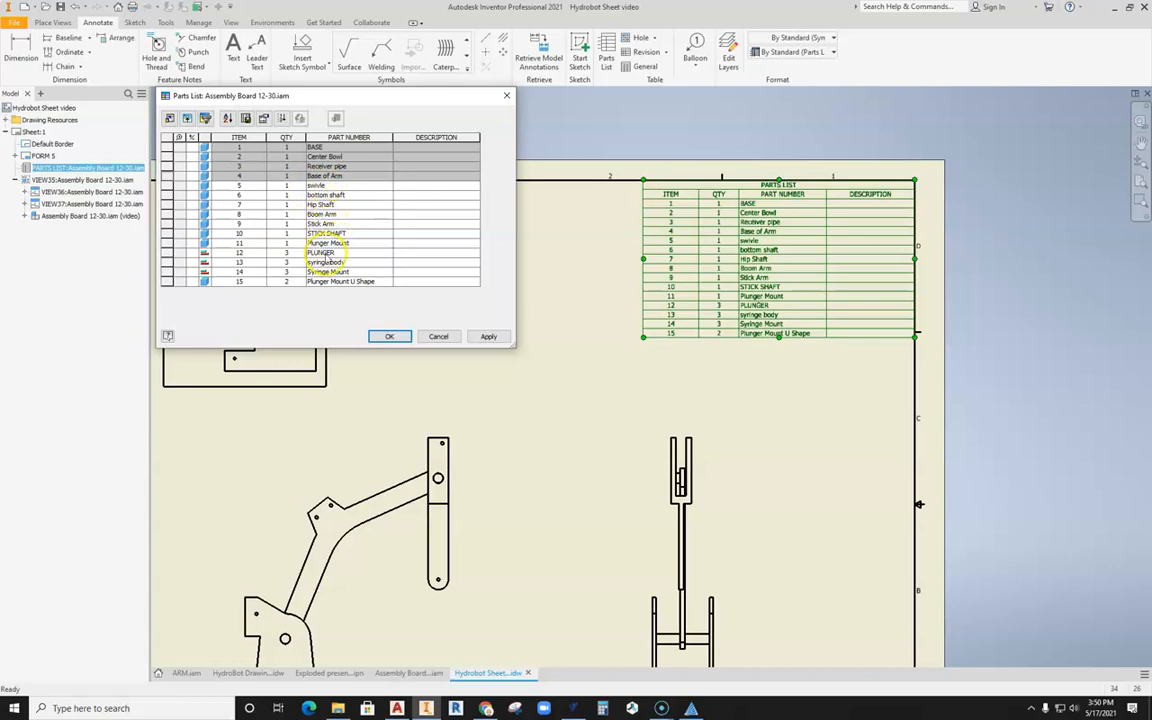
click(165, 243)
right_click(165, 243)
click(175, 265)
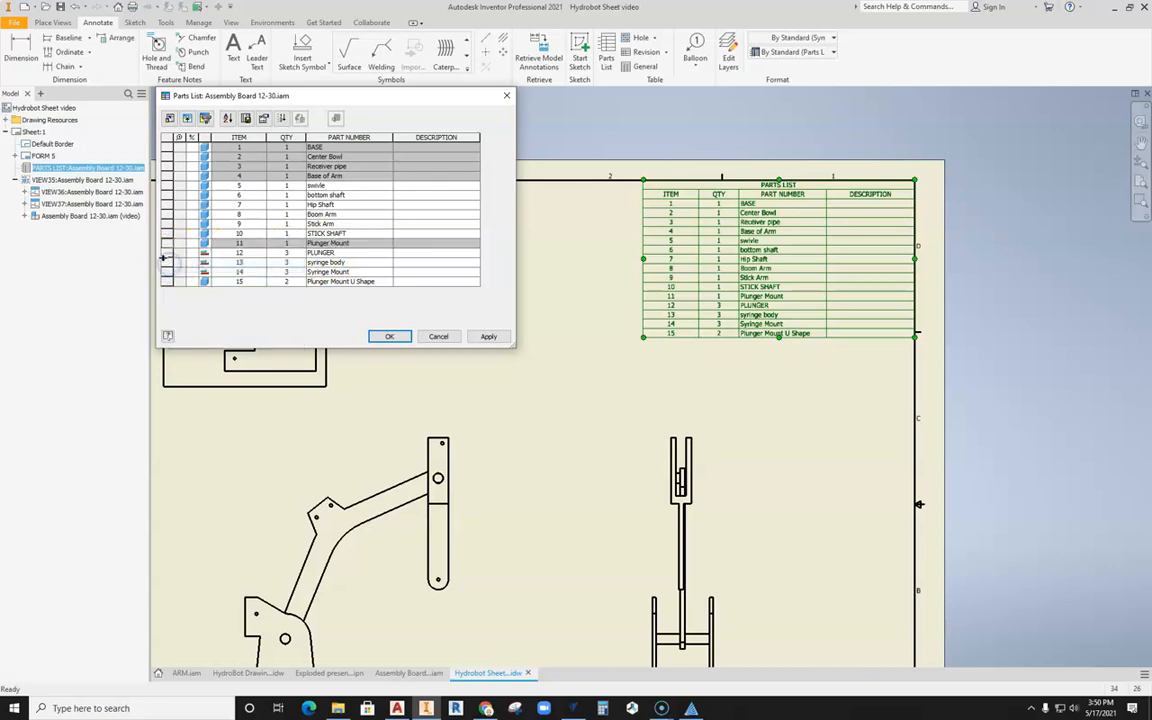
Step: Turn off the visibility of the PLUNGER and syringe body rows in the parts list
click(166, 252)
right_click(166, 252)
click(175, 272)
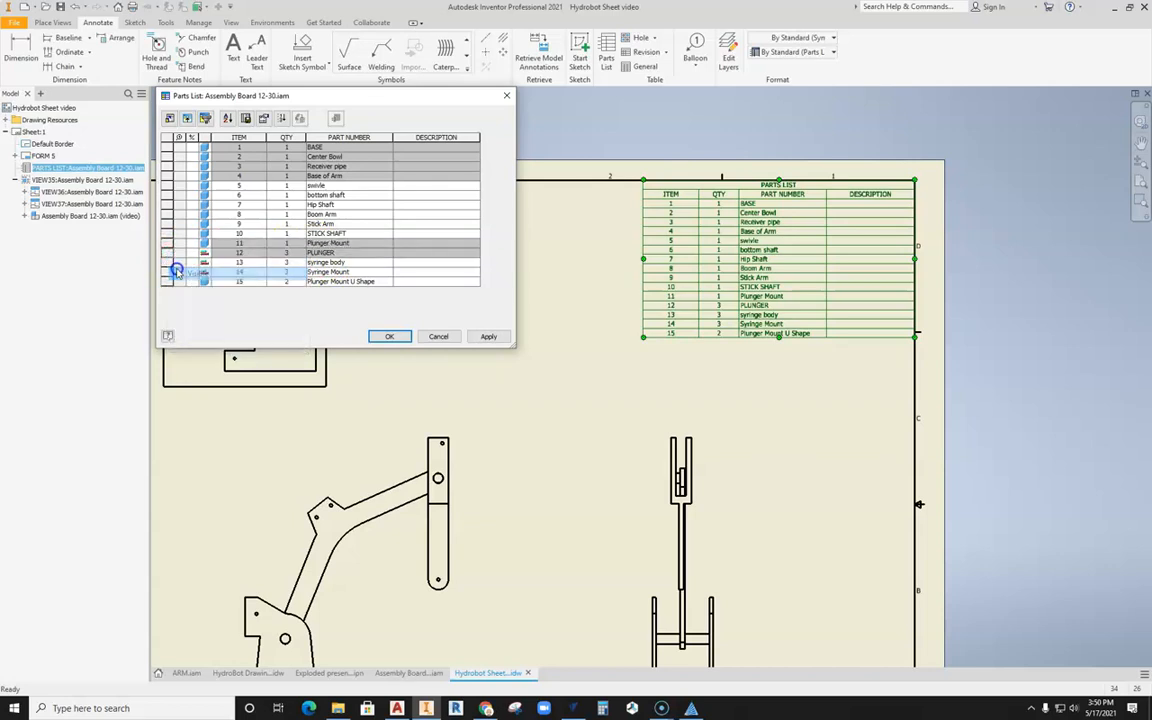
click(166, 262)
right_click(166, 262)
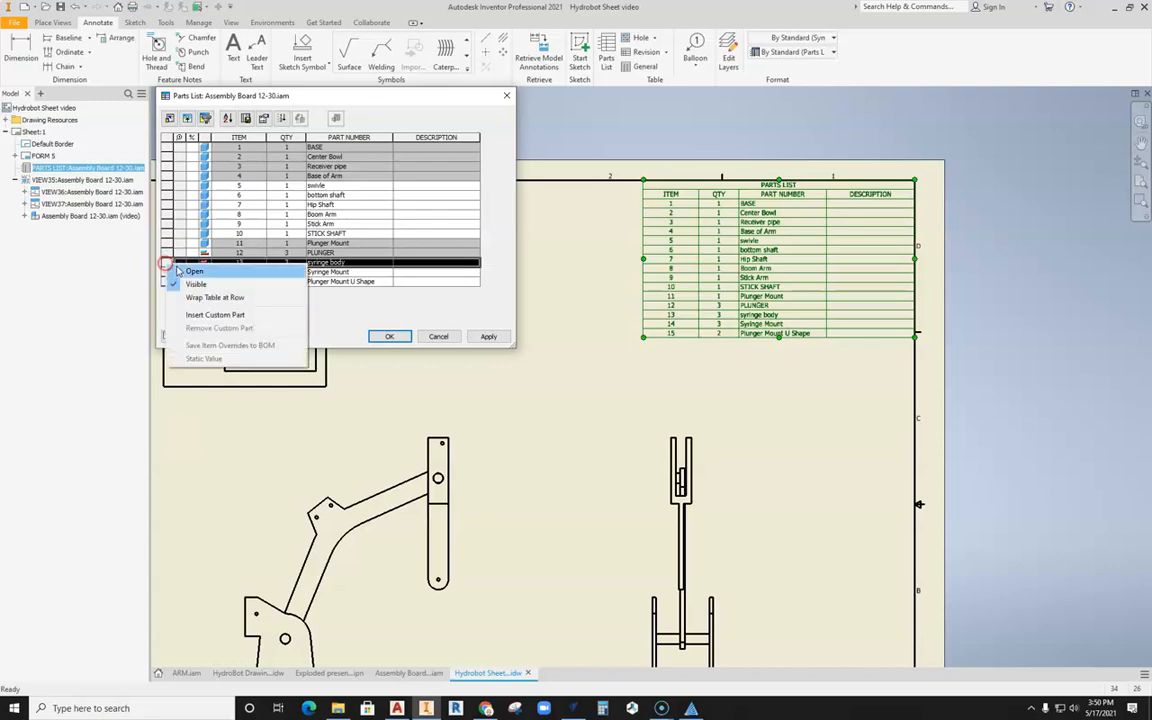
click(175, 283)
Step: Turn off the visibility of the Syringe Mount and Plunger Mount U Shape rows, and apply the parts list edits
click(166, 272)
right_click(166, 272)
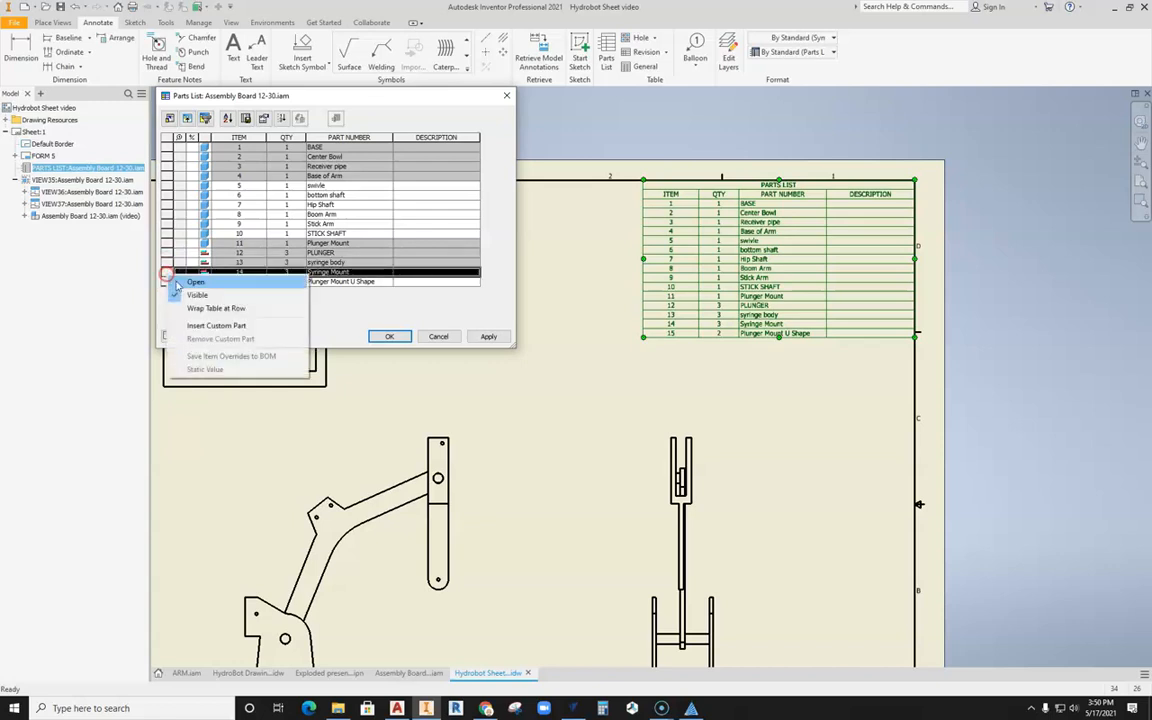
click(175, 294)
right_click(166, 282)
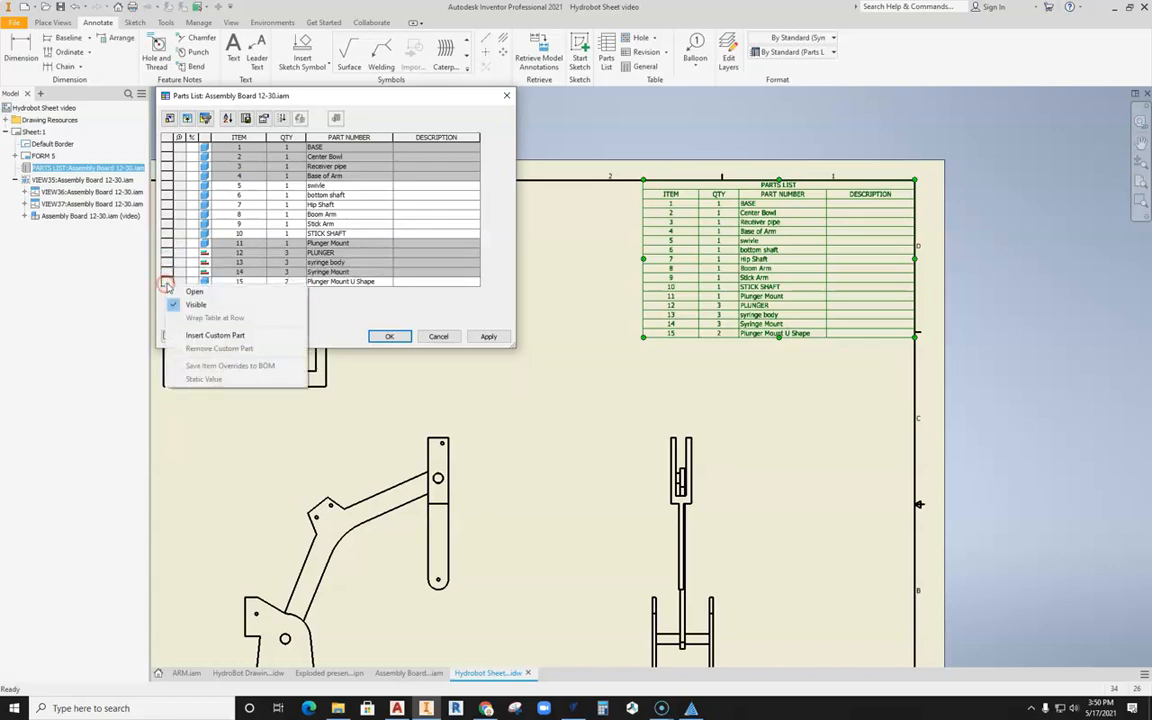
click(175, 304)
click(489, 336)
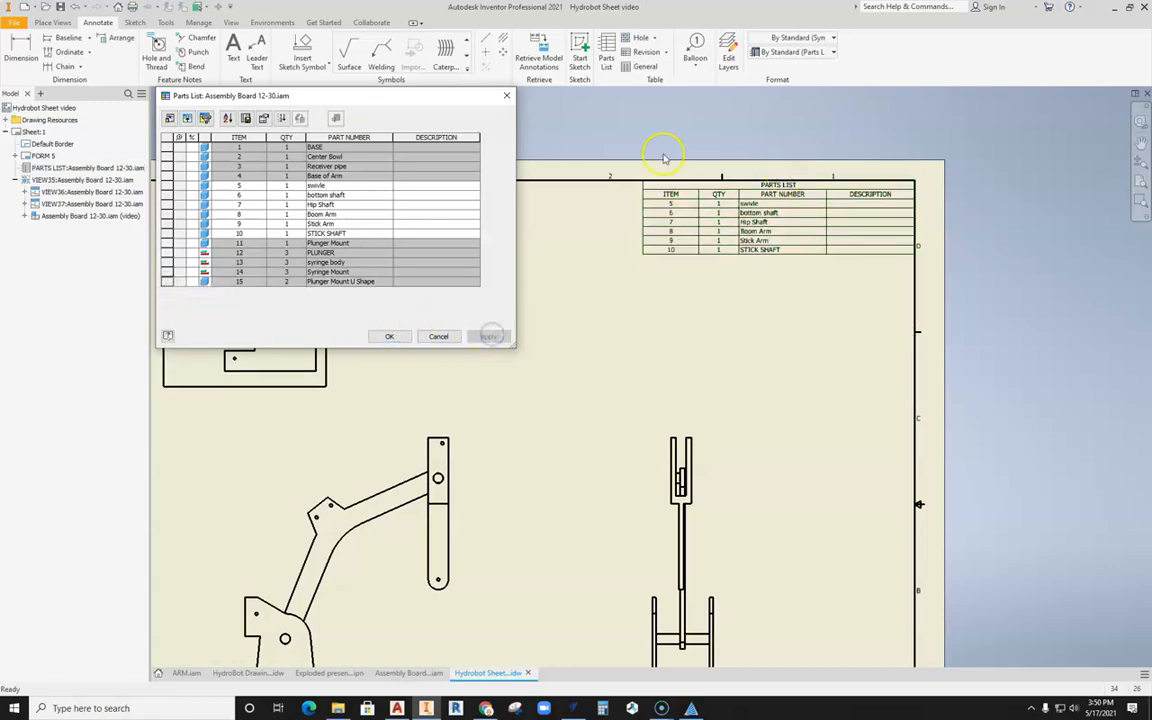
click(405, 340)
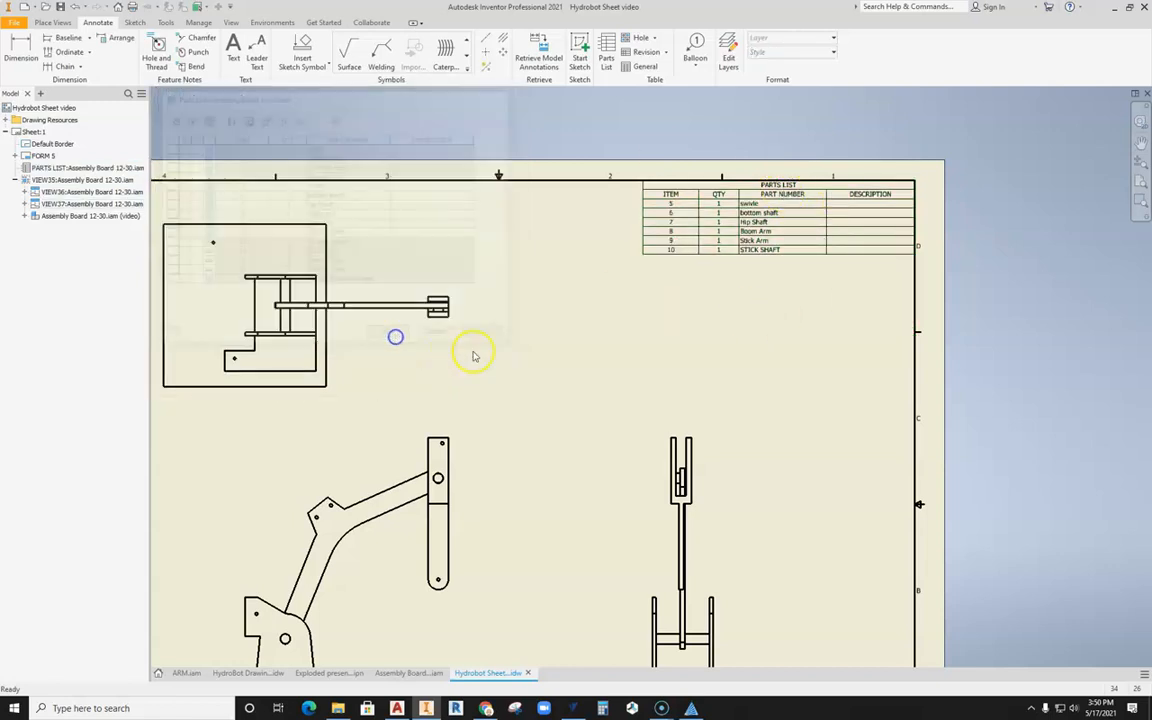
Step: Add a balloon to the upper end of the Stick Arm in both the front view and the side view
scroll(661, 279, up, 5)
scroll(572, 281, down, 3)
middle_drag(579, 267, 579, 221)
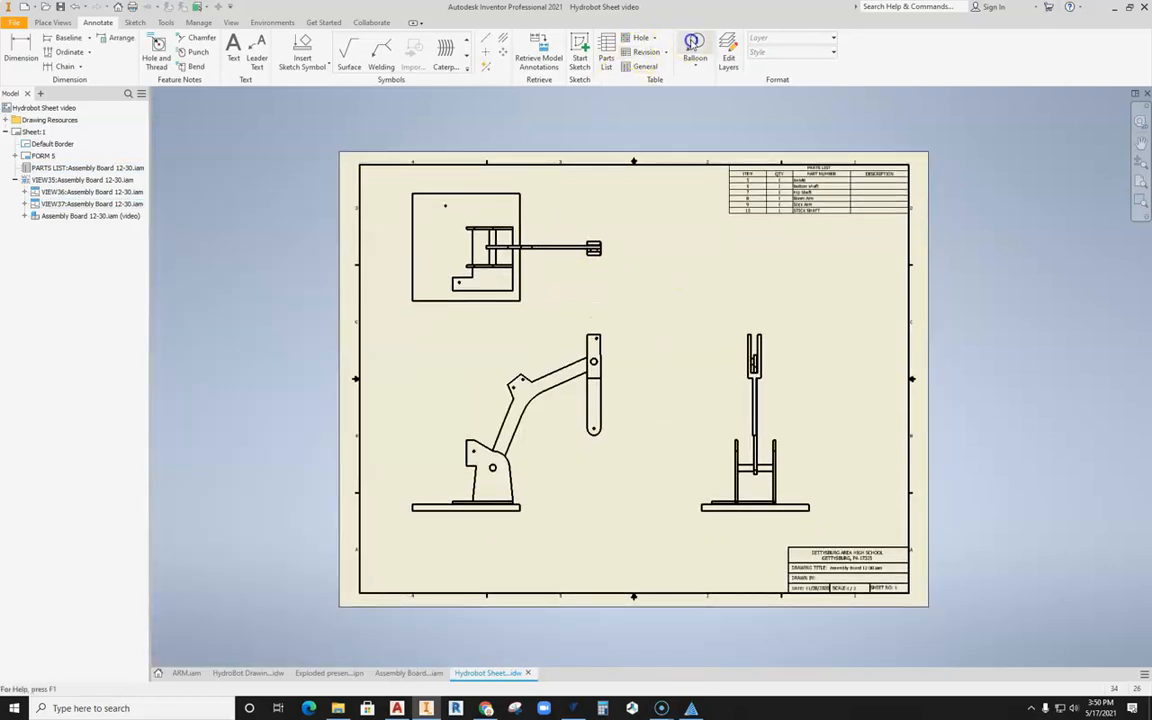
click(695, 48)
click(596, 333)
right_click(621, 317)
click(681, 318)
click(764, 336)
right_click(799, 317)
click(856, 318)
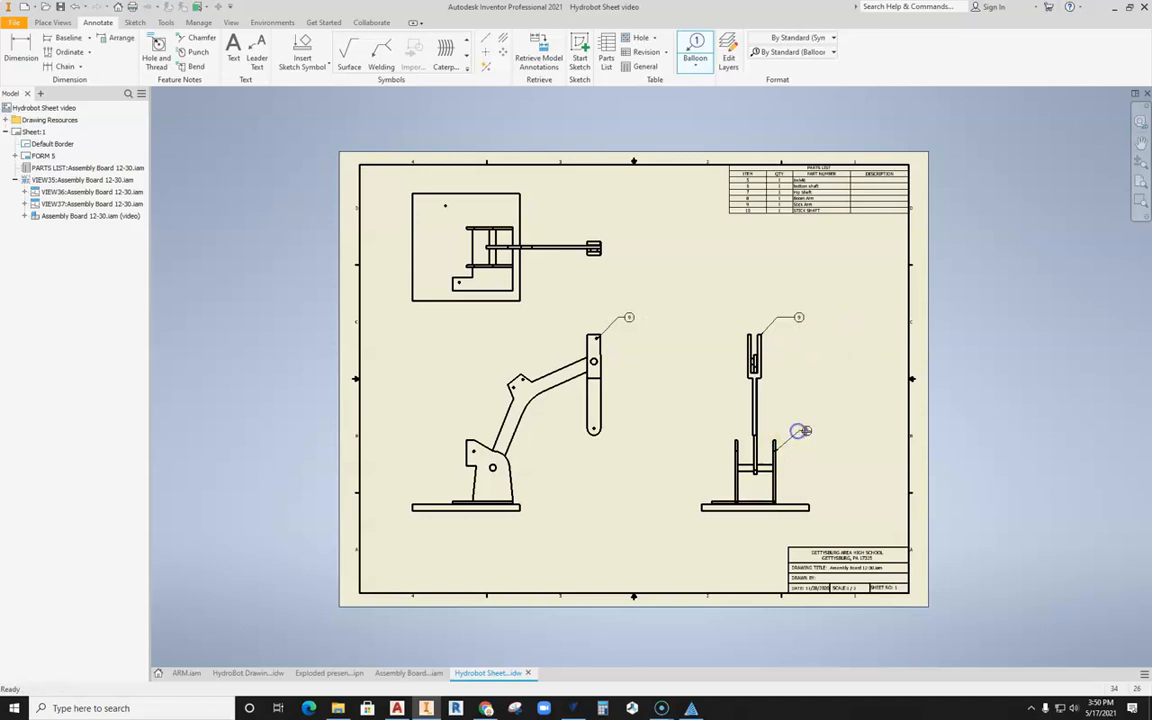
Step: Add balloons to the swivle's upright and to the base plate in the side view
right_click(813, 430)
click(866, 430)
scroll(760, 405, down, 3)
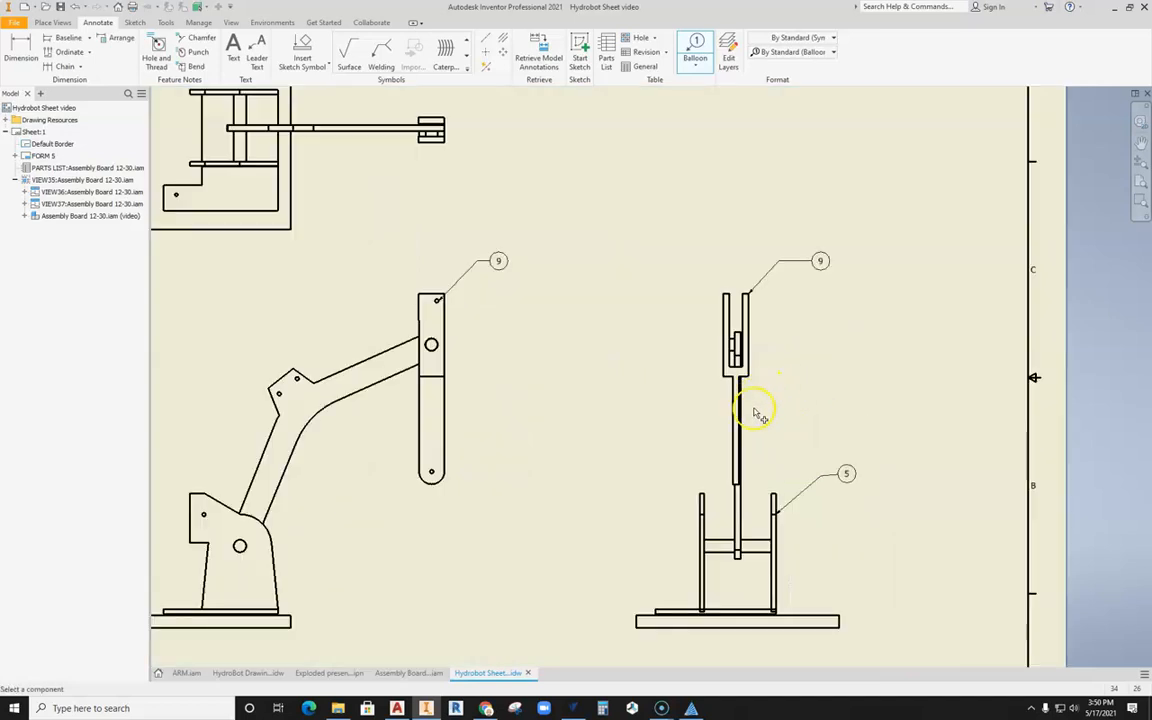
middle_drag(357, 294, 384, 302)
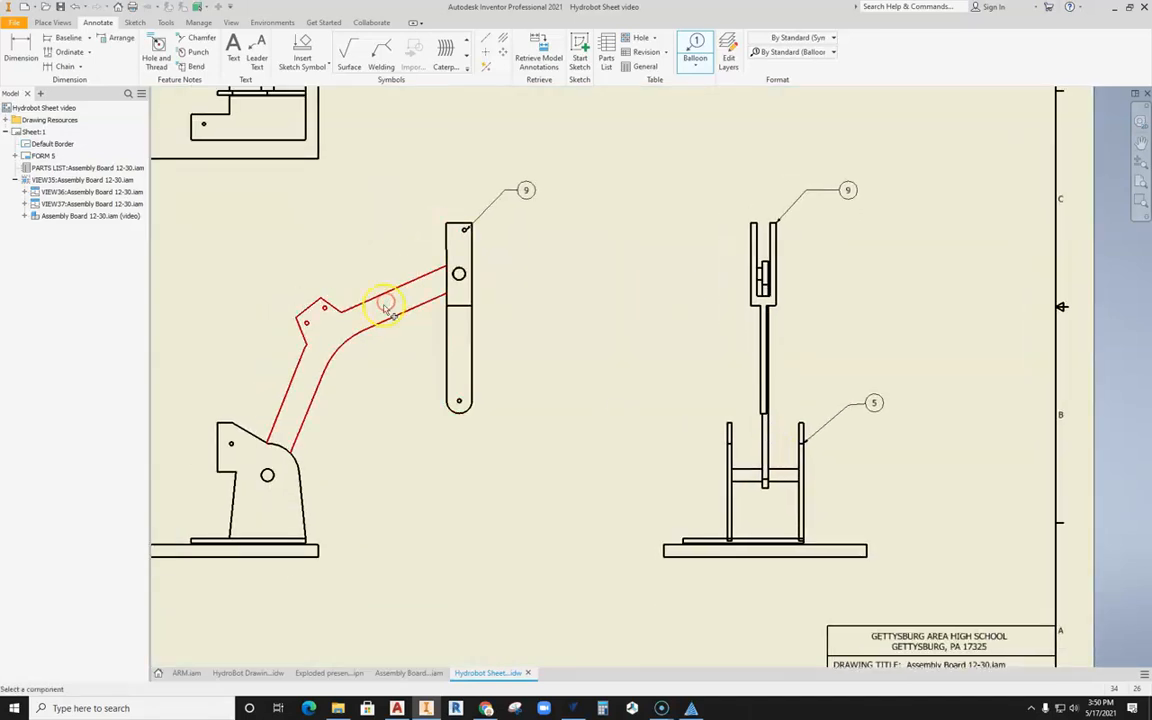
click(834, 545)
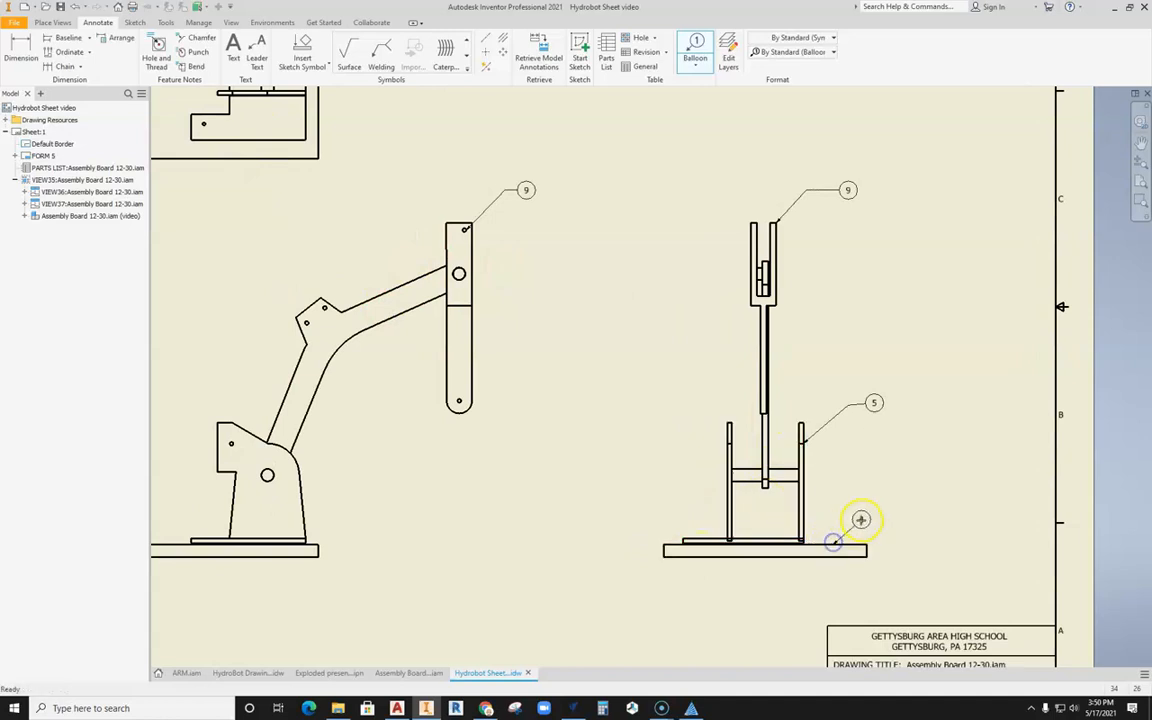
right_click(906, 519)
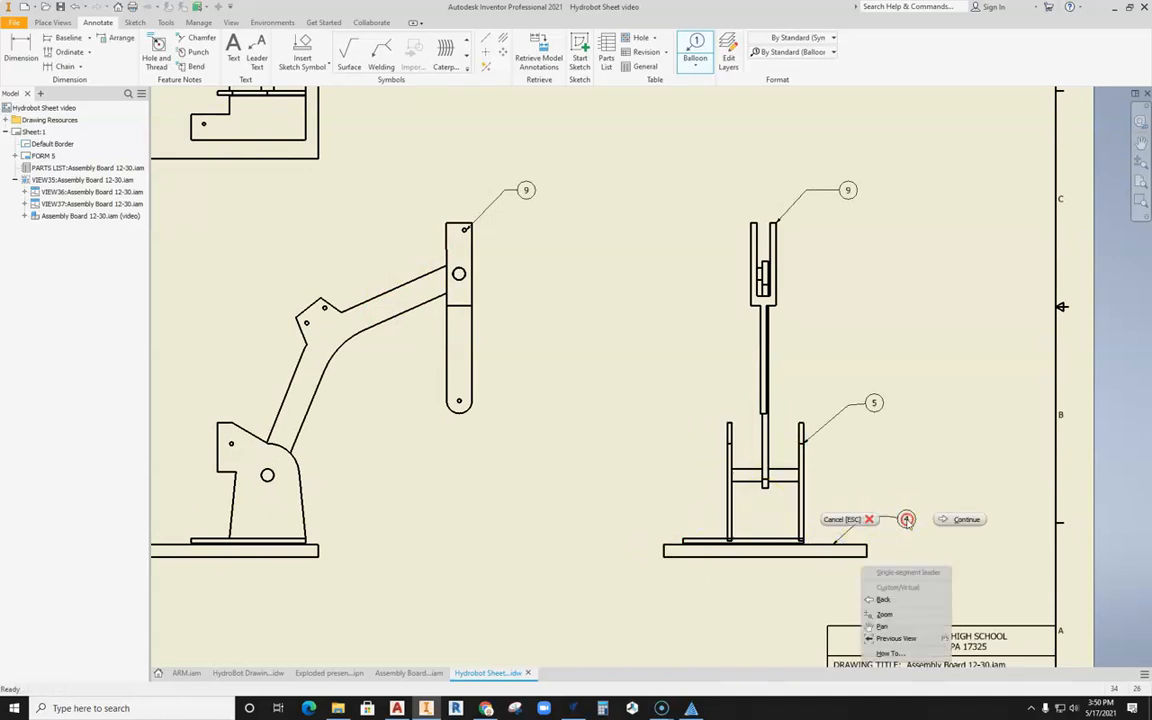
click(945, 521)
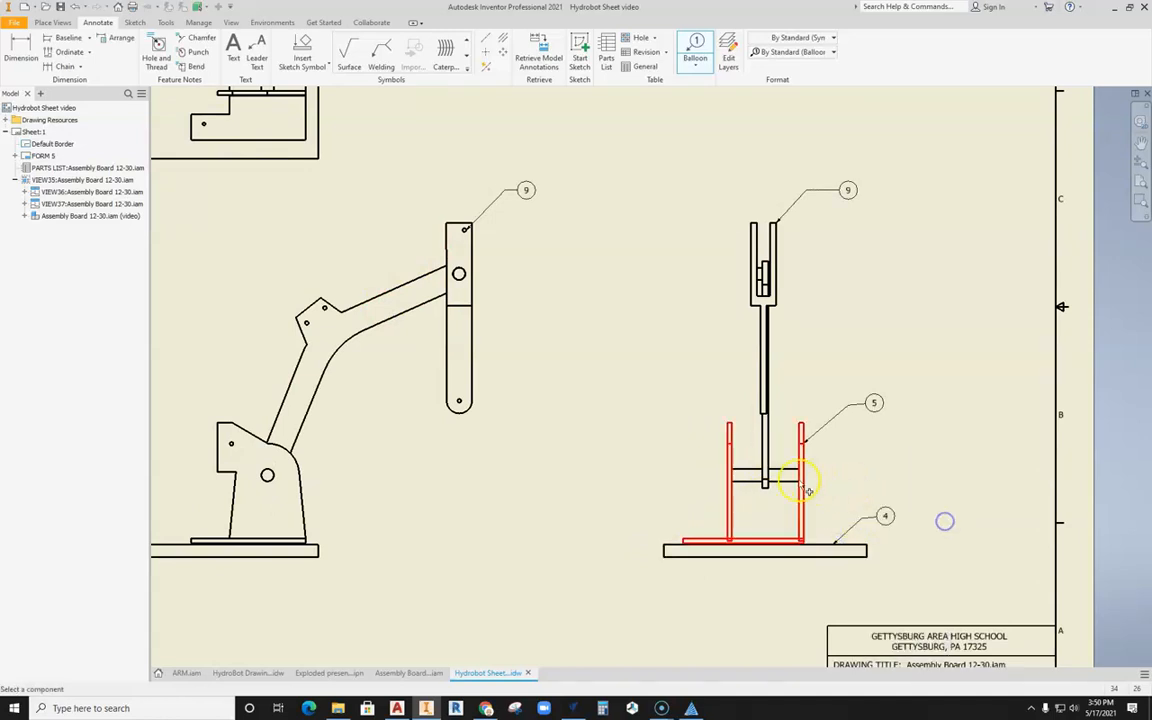
Step: Add balloons to the Hip Shaft in the side view and to the swivle in the front view
click(752, 475)
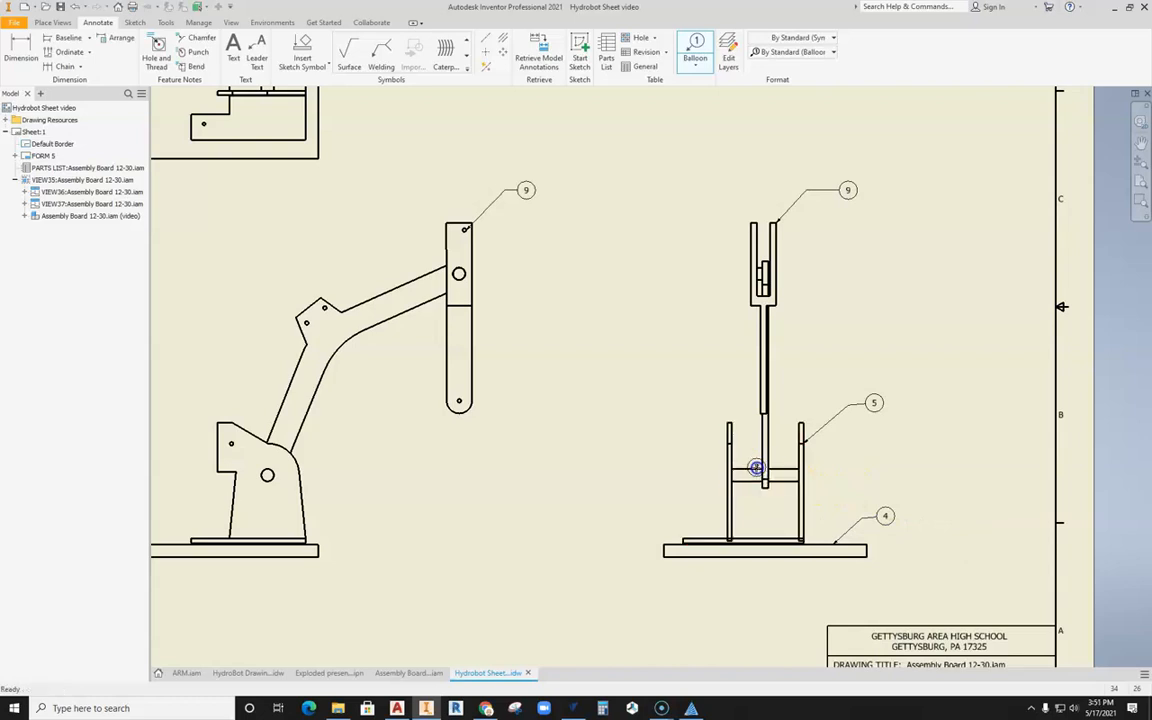
click(733, 399)
right_click(707, 399)
click(755, 405)
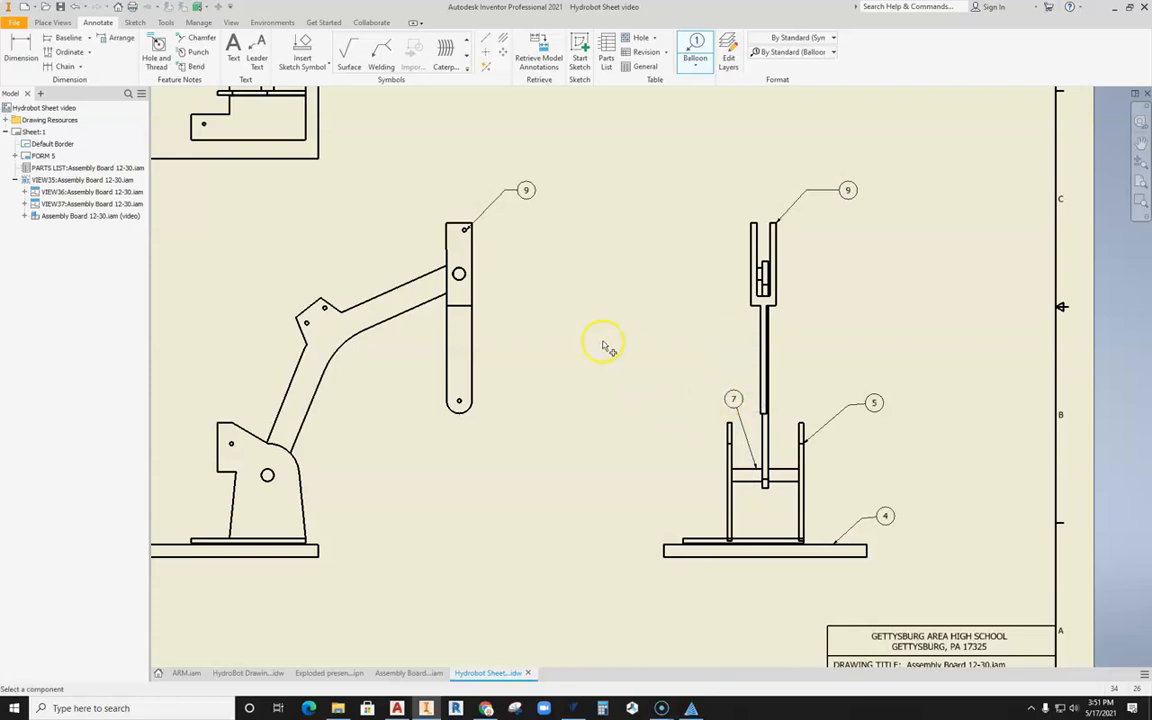
click(303, 496)
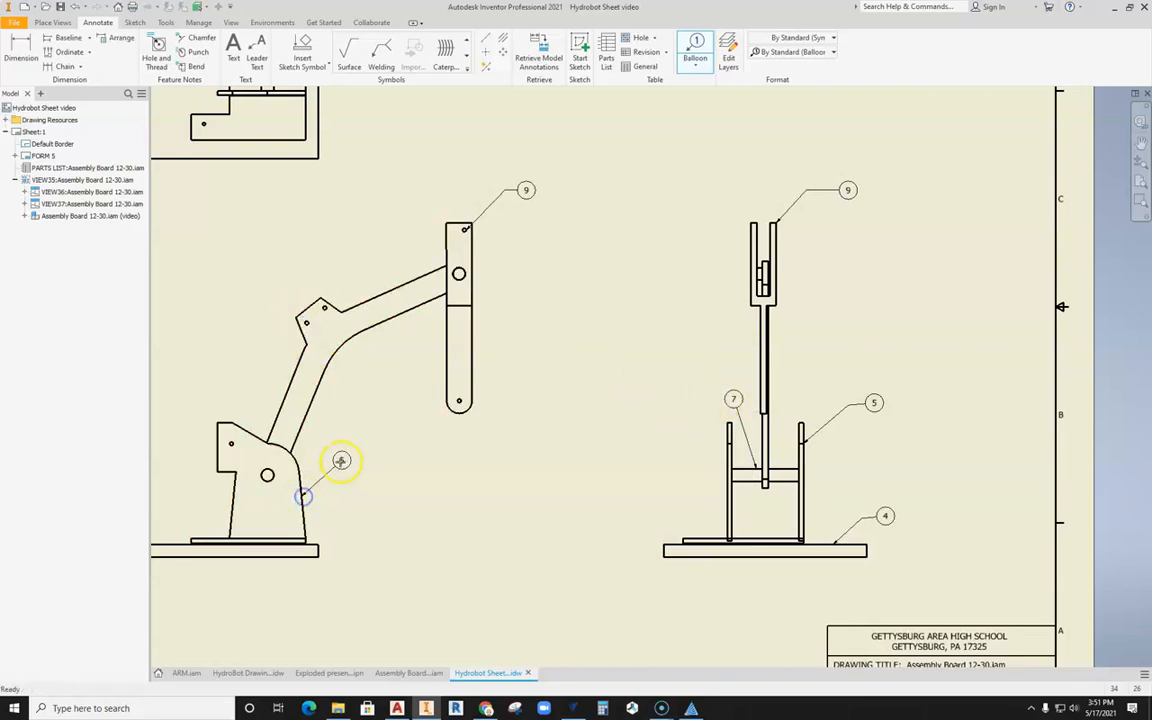
click(341, 460)
right_click(367, 460)
click(413, 463)
Step: Add a balloon to the Boom Arm's upper corner in the front view
middle_drag(347, 368, 396, 429)
click(370, 366)
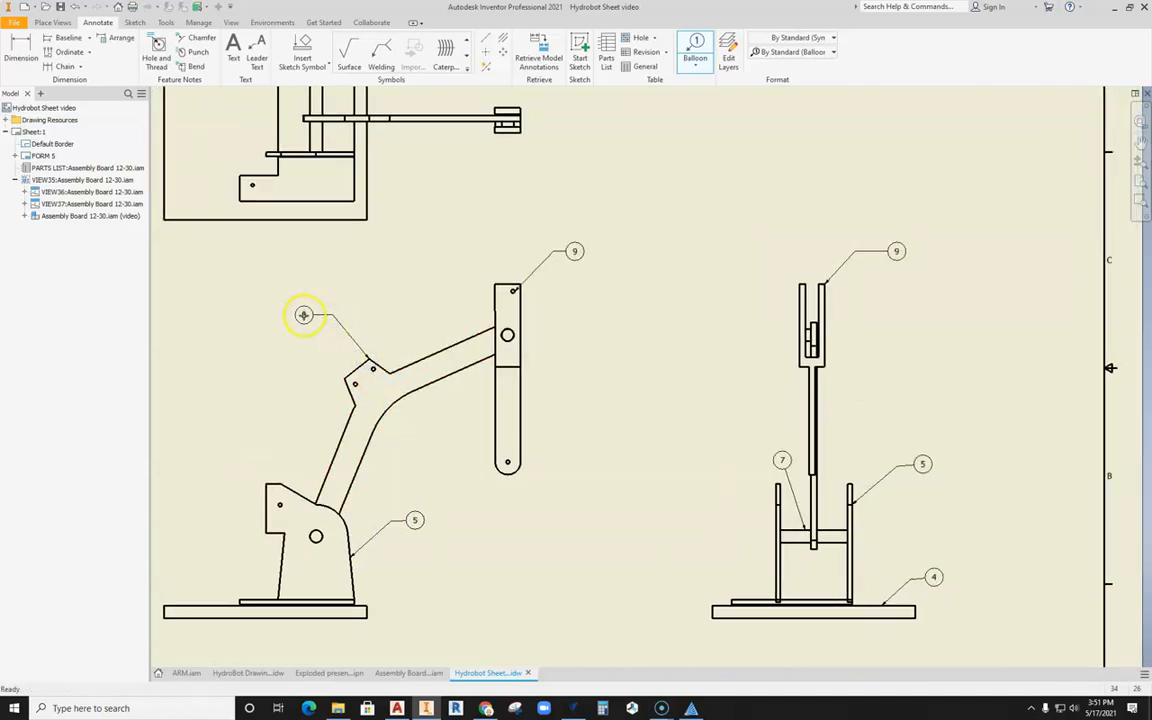
right_click(303, 315)
click(360, 314)
scroll(380, 322, up, 3)
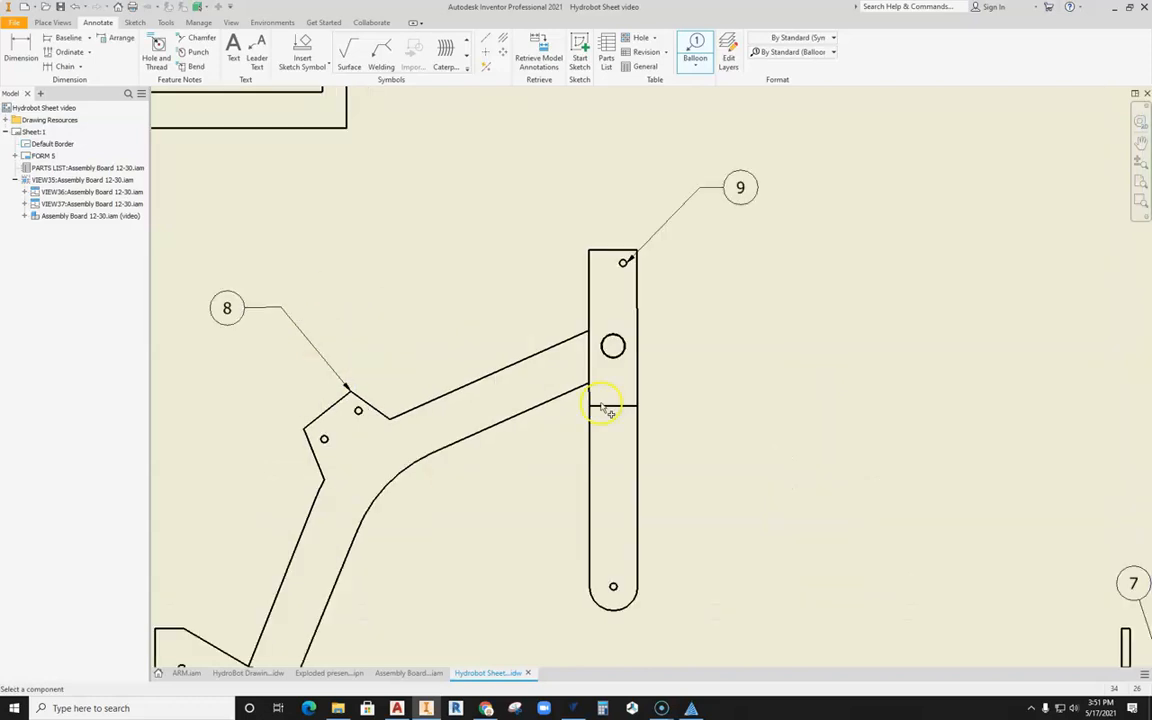
key(Home)
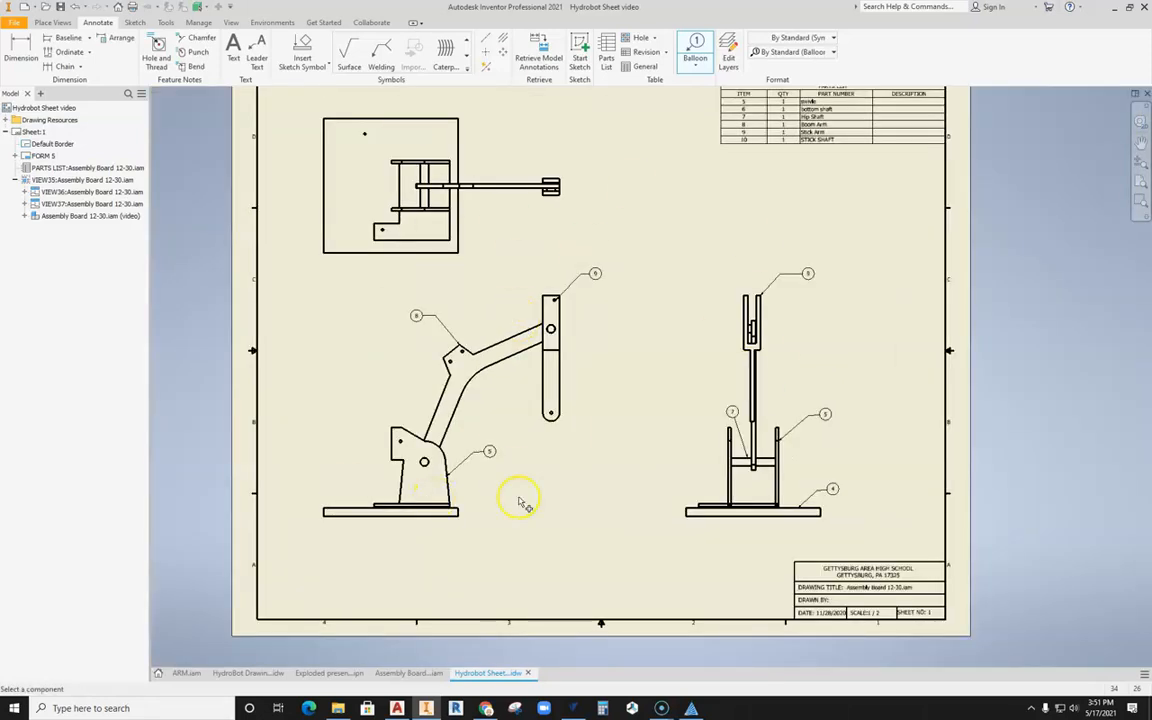
Step: Examine the ballooned exploded view on Sheet:6 of the HydroBot Drawings file and its source exploded presentation
middle_drag(319, 283, 329, 334)
middle_drag(378, 399, 380, 390)
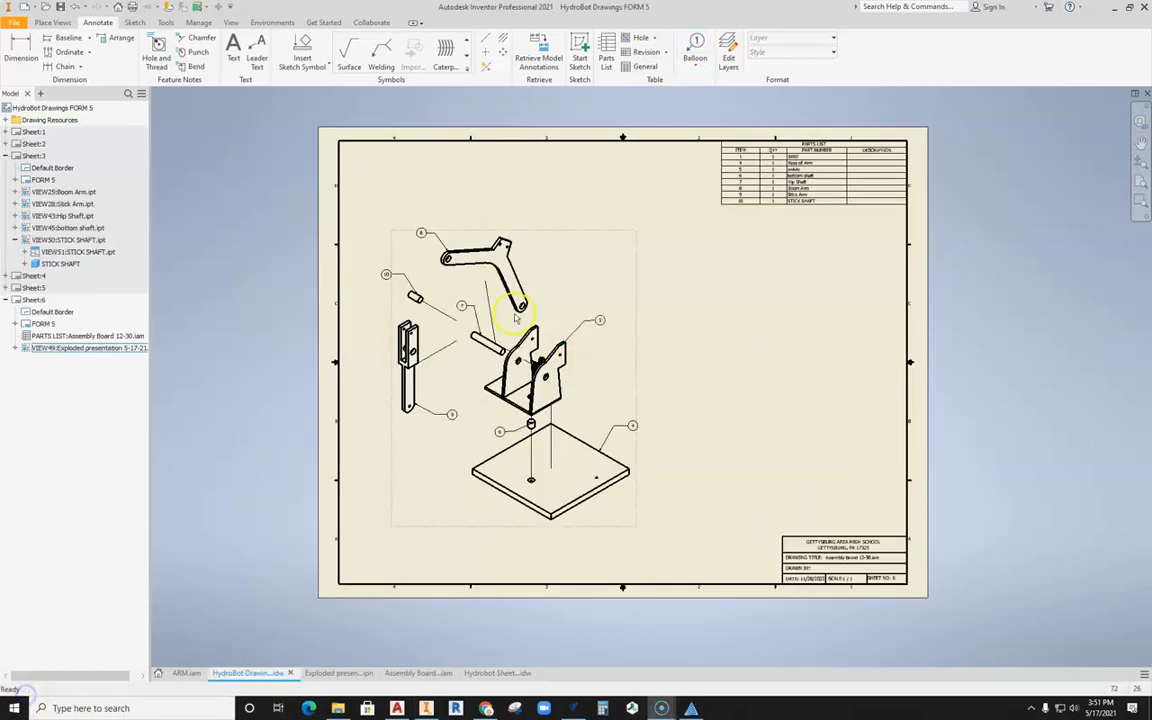
scroll(522, 358, up, 3)
scroll(520, 356, down, 5)
scroll(495, 348, up, 3)
scroll(492, 350, down, 3)
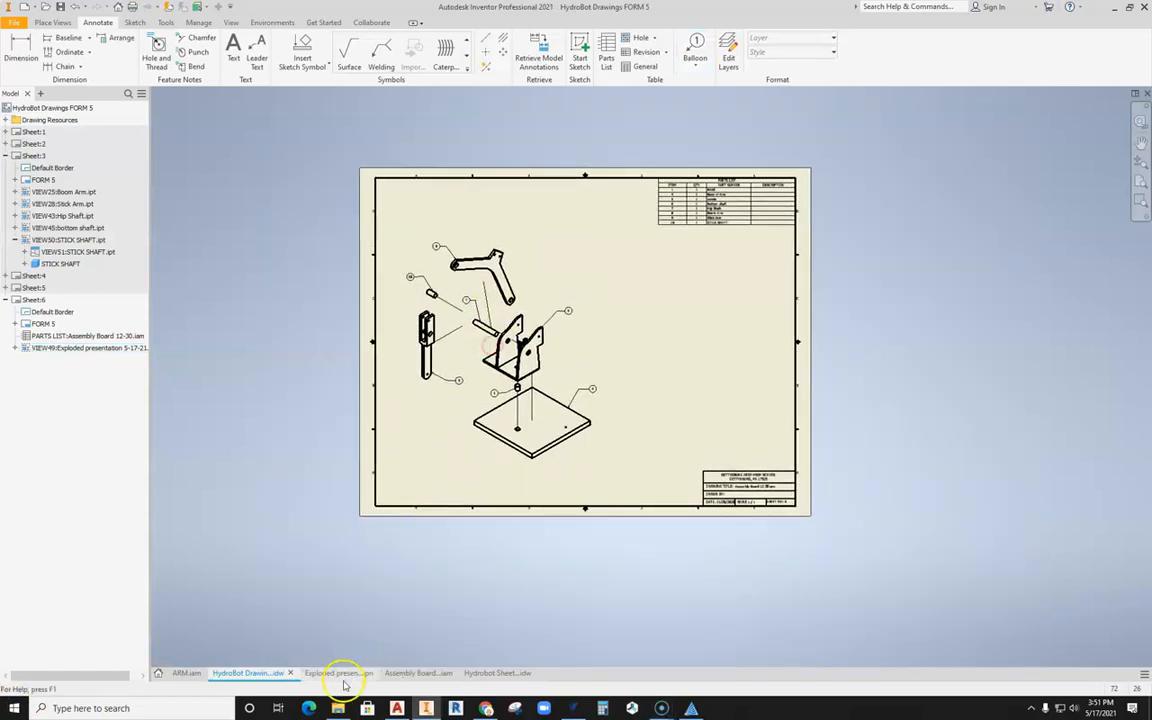
click(340, 673)
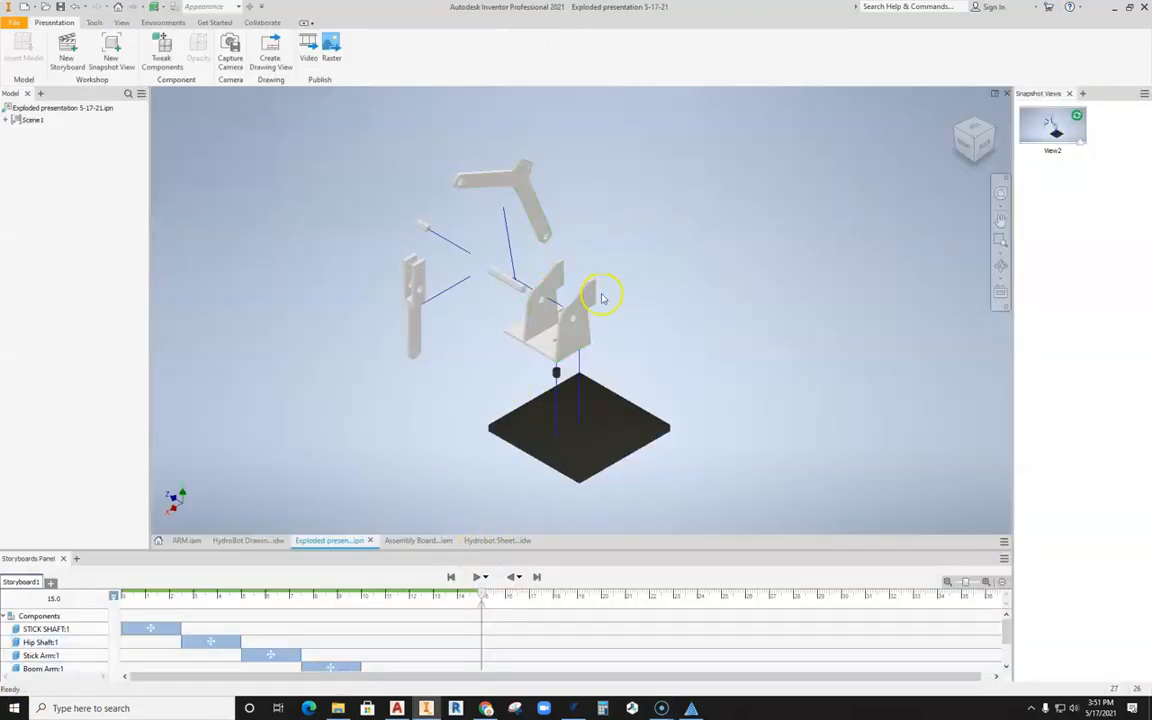
middle_drag(672, 274, 684, 276)
Step: Create a new presentation from the Standard (in).ipn template and insert the Assembly Board 12-30 assembly into it
click(15, 24)
click(30, 66)
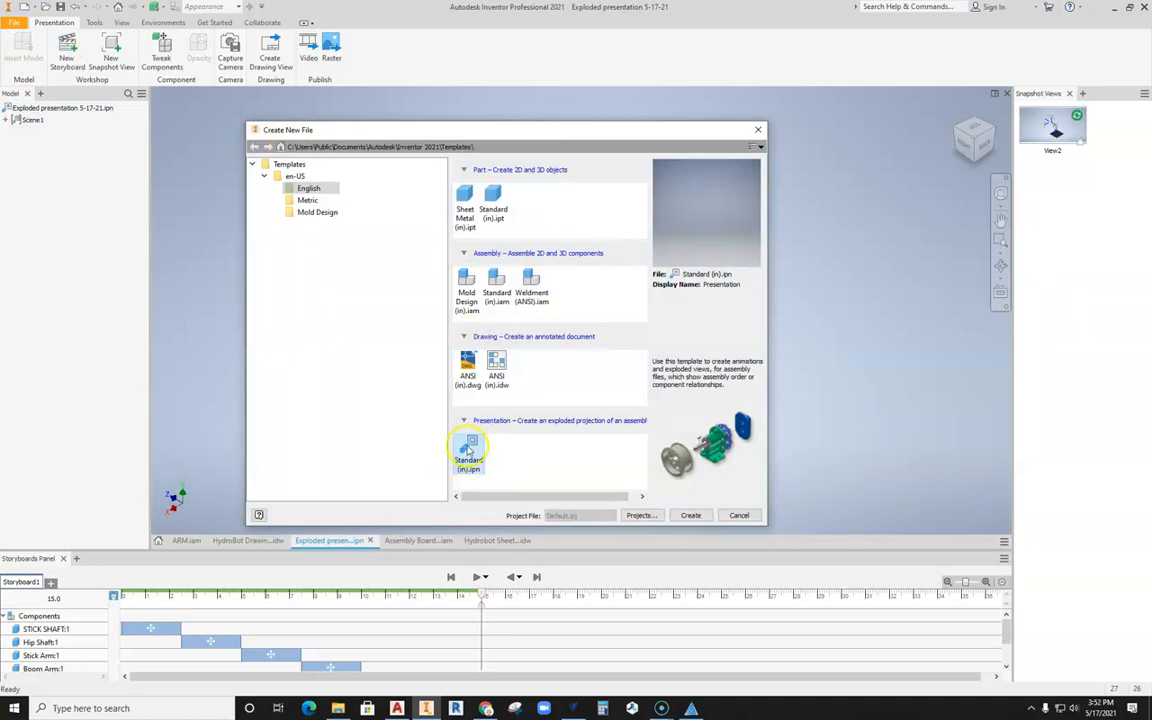
click(690, 516)
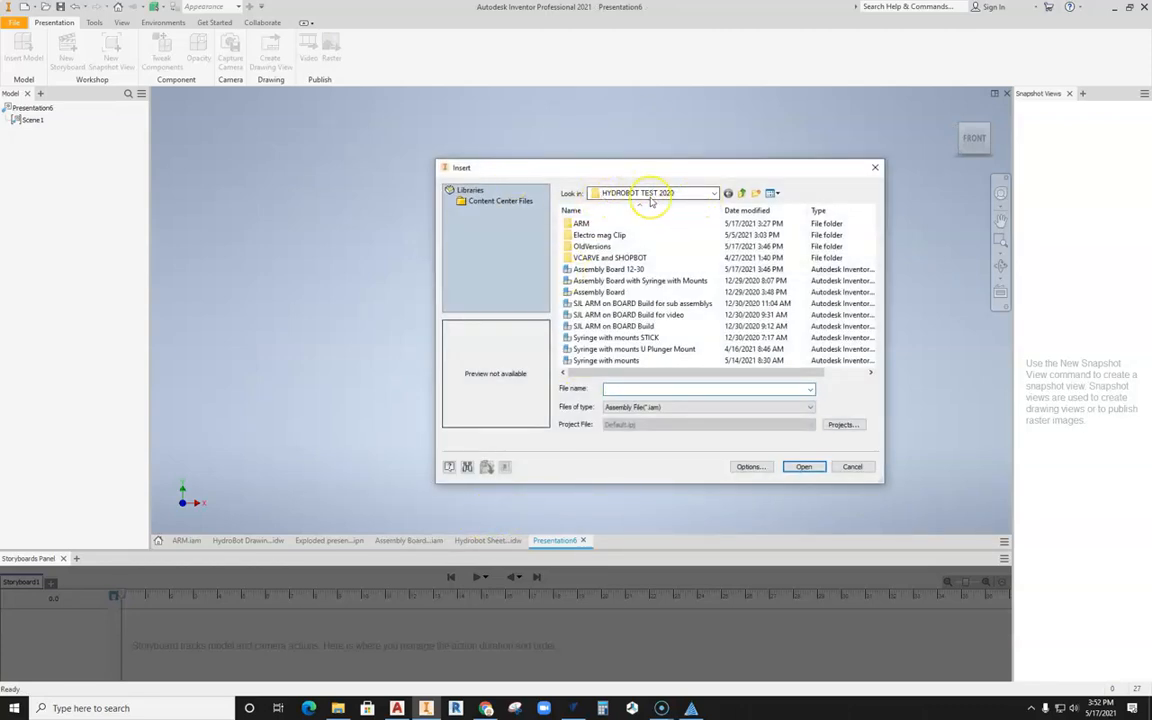
click(615, 269)
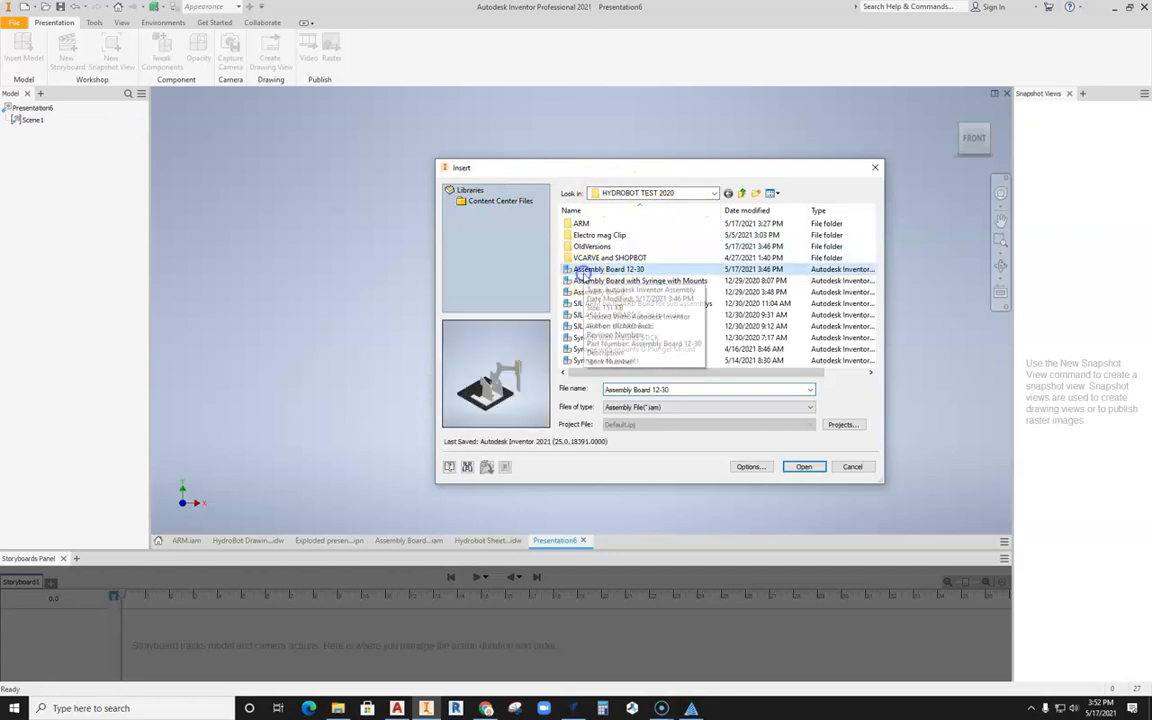
click(803, 467)
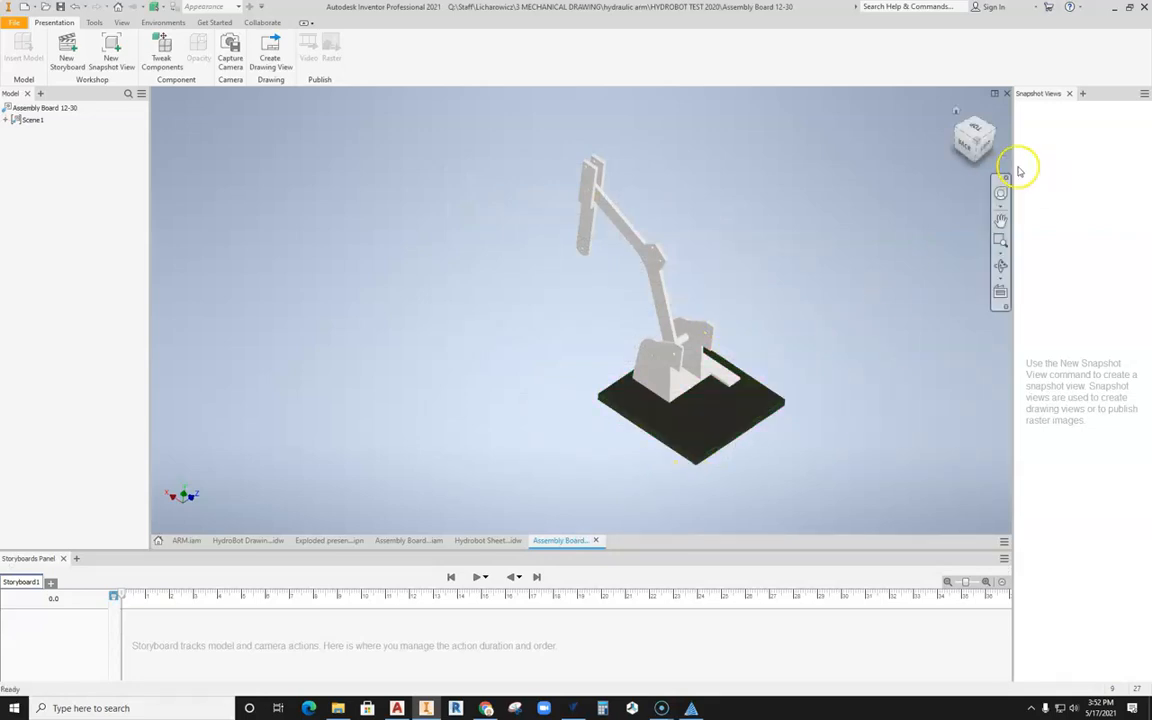
Step: Select the Stick Arm and turn the model to the top-front-right isometric view, with the whole assembly in sight
click(975, 140)
middle_drag(584, 325, 581, 262)
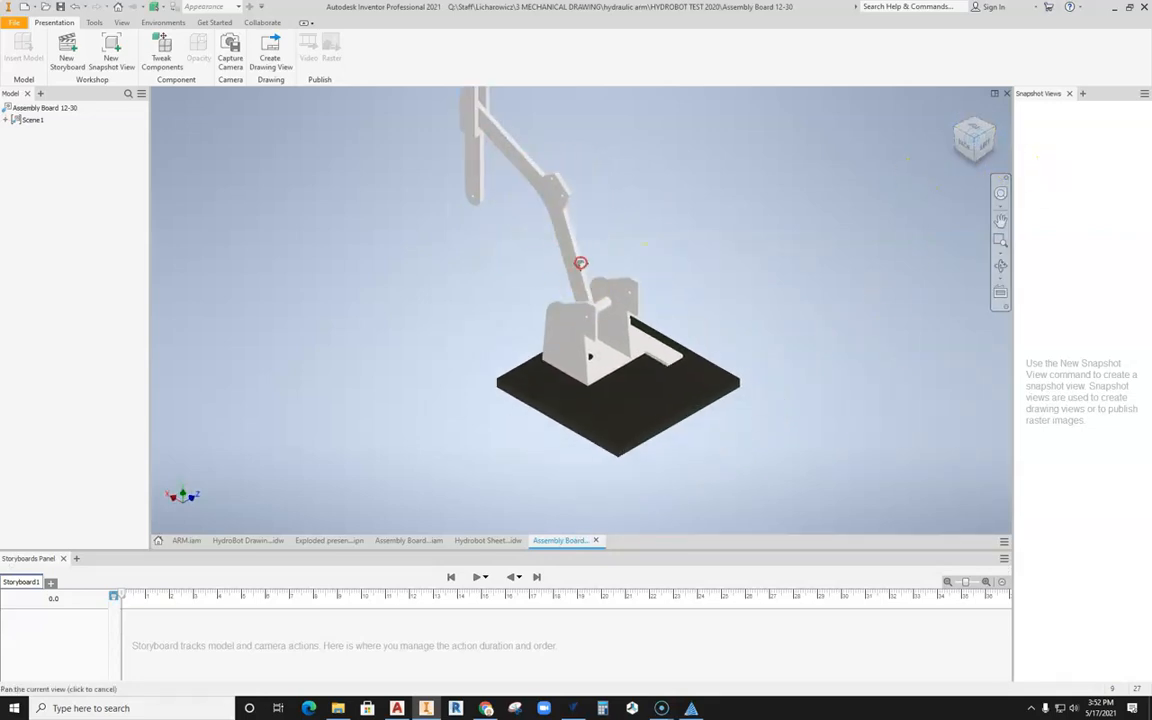
middle_drag(652, 211, 645, 250)
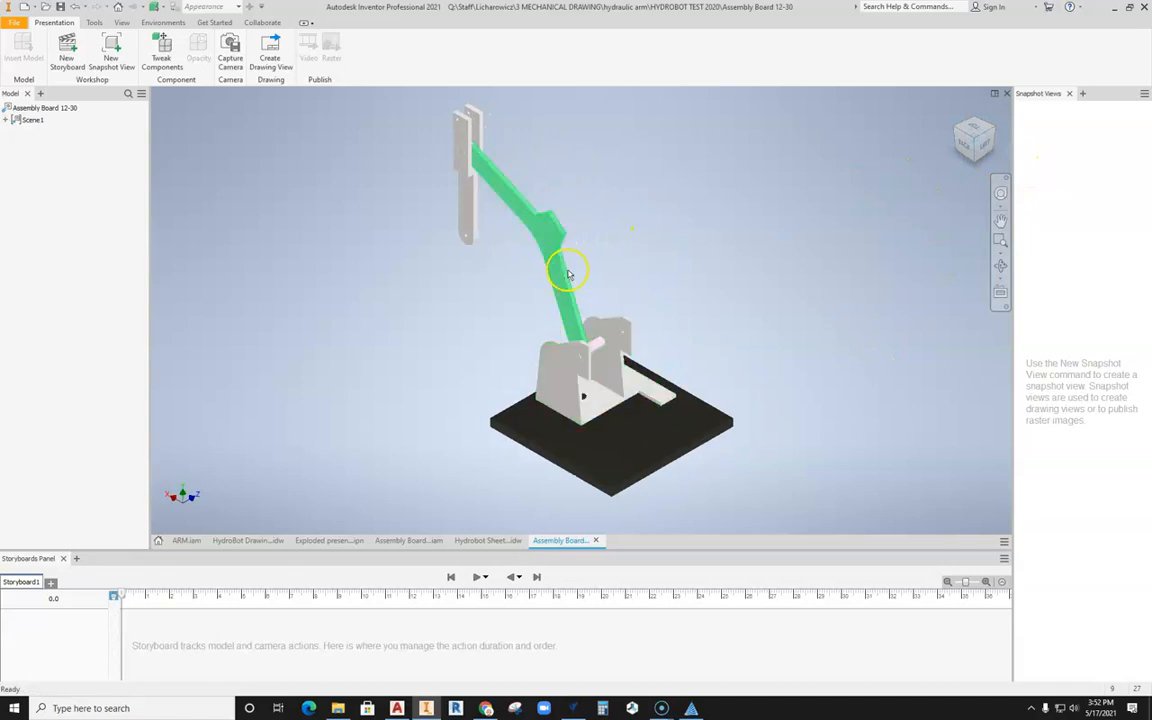
click(469, 196)
middle_drag(643, 193, 635, 229)
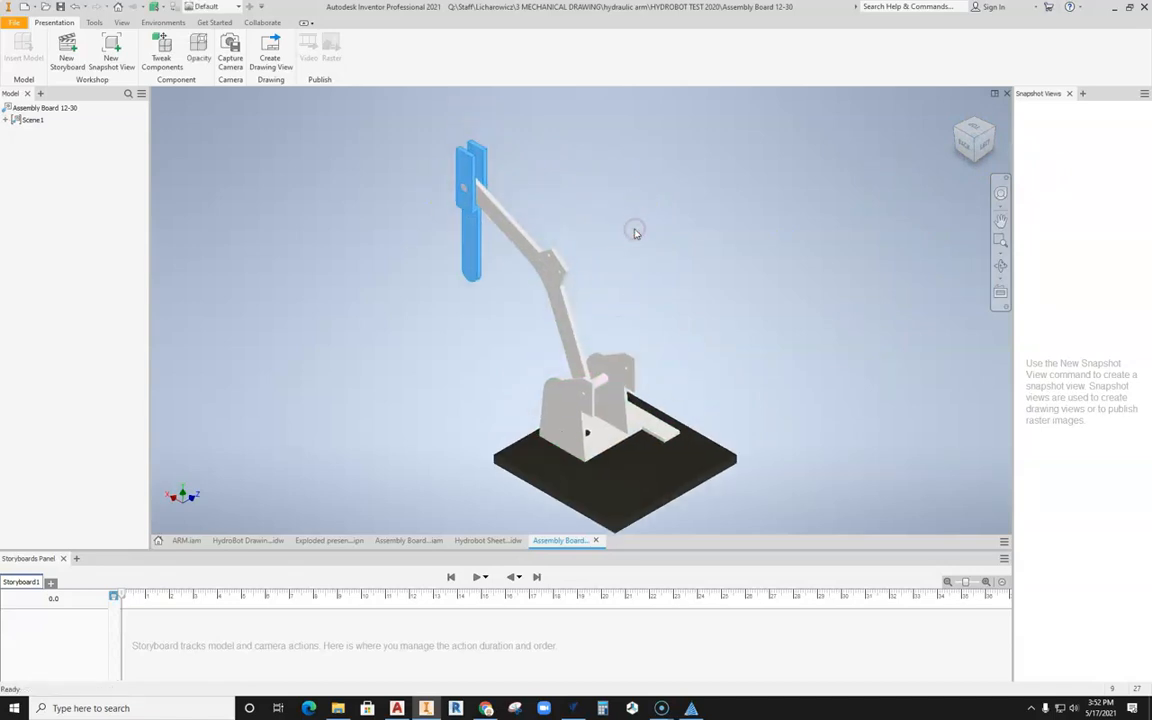
click(957, 128)
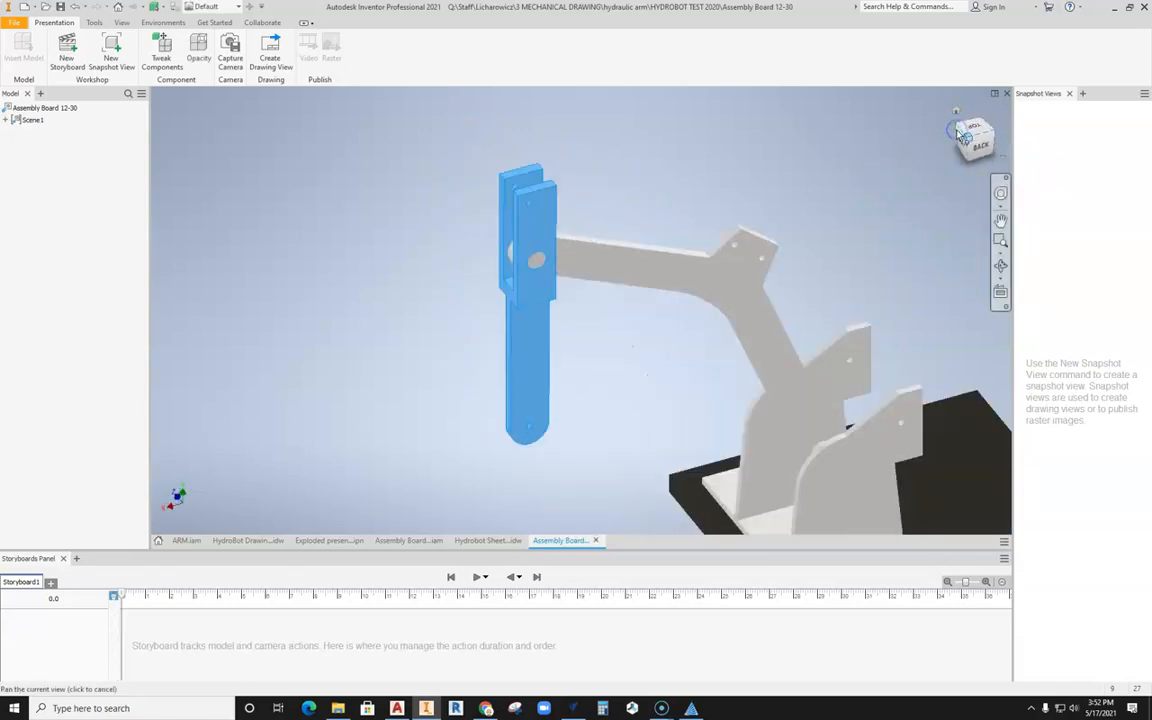
scroll(847, 256, down, 3)
scroll(847, 256, down, 2)
middle_drag(847, 256, 499, 300)
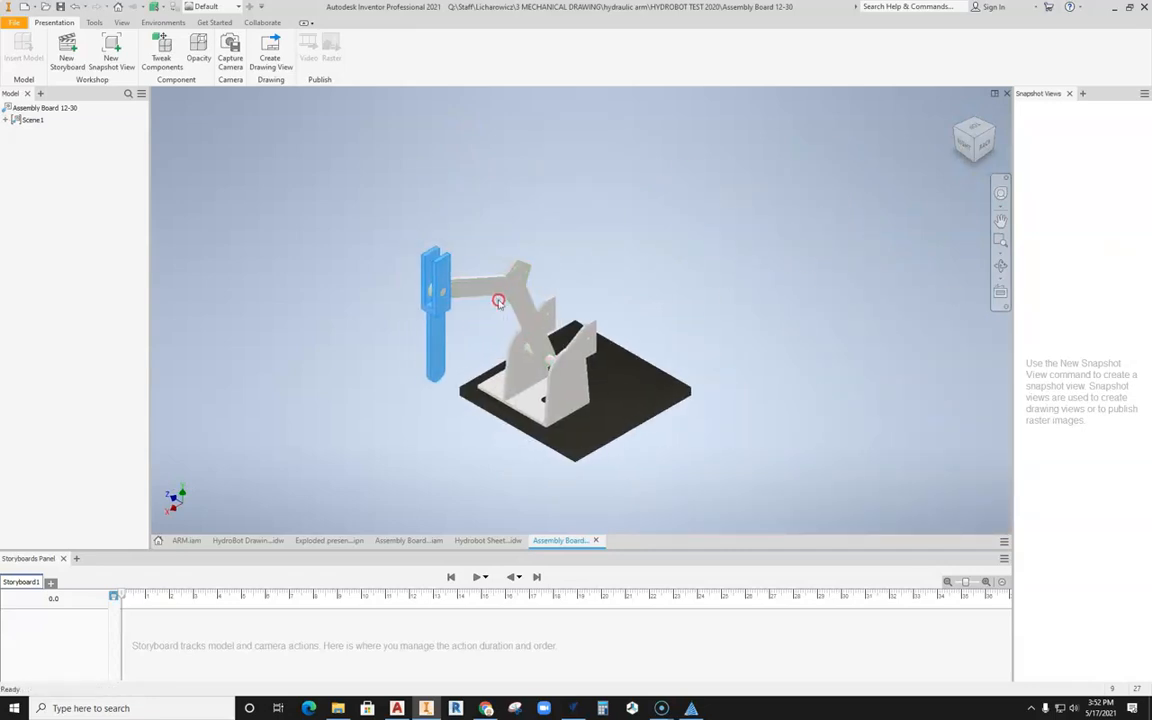
click(971, 155)
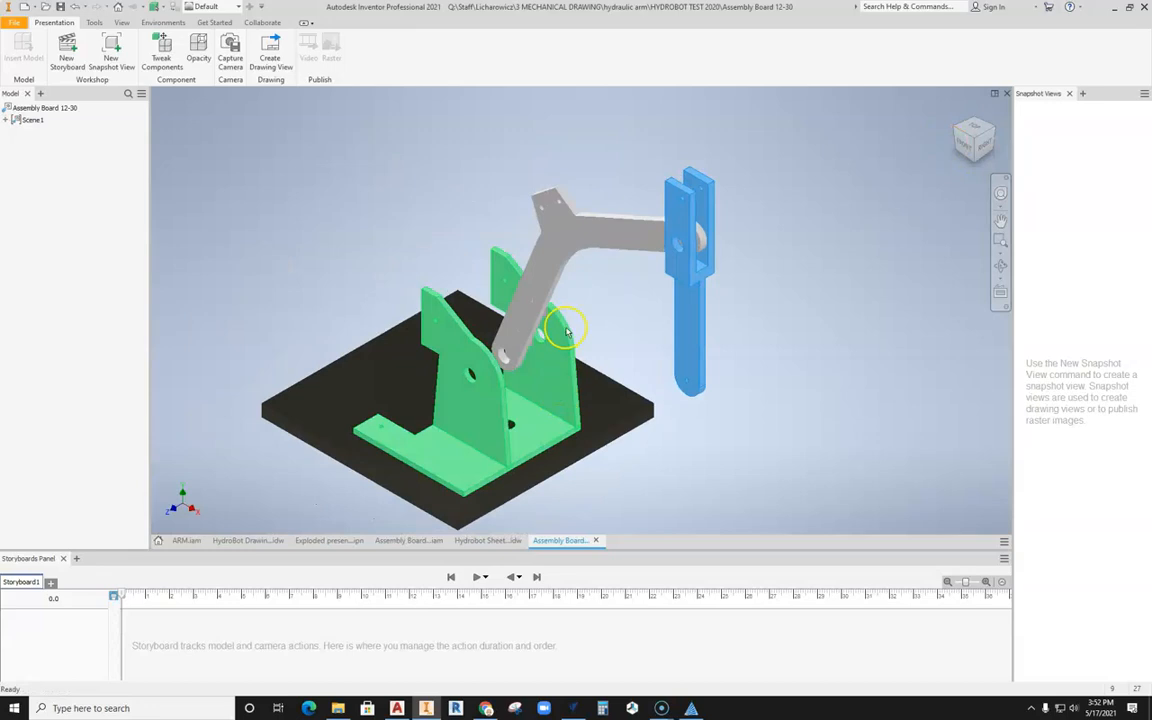
scroll(566, 332, down, 3)
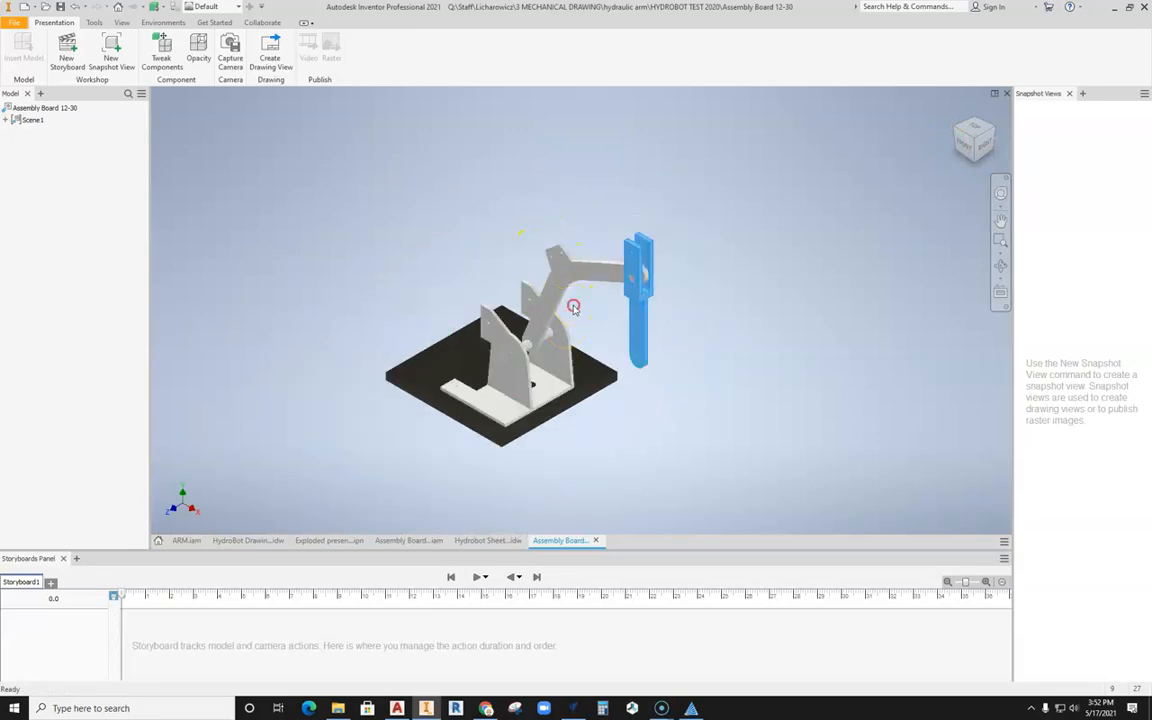
Step: Tweak the Stick Shaft with a move straight out of the Stick Arm joint along its own axis, toward the rear
middle_drag(573, 307, 586, 313)
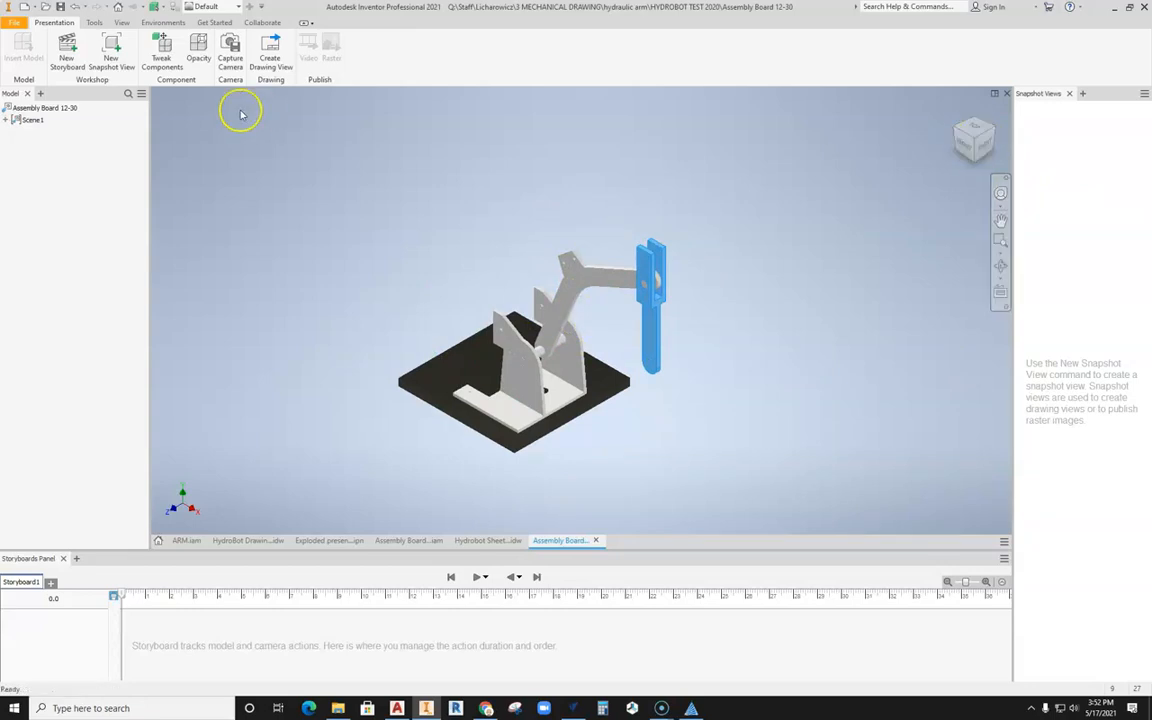
click(159, 60)
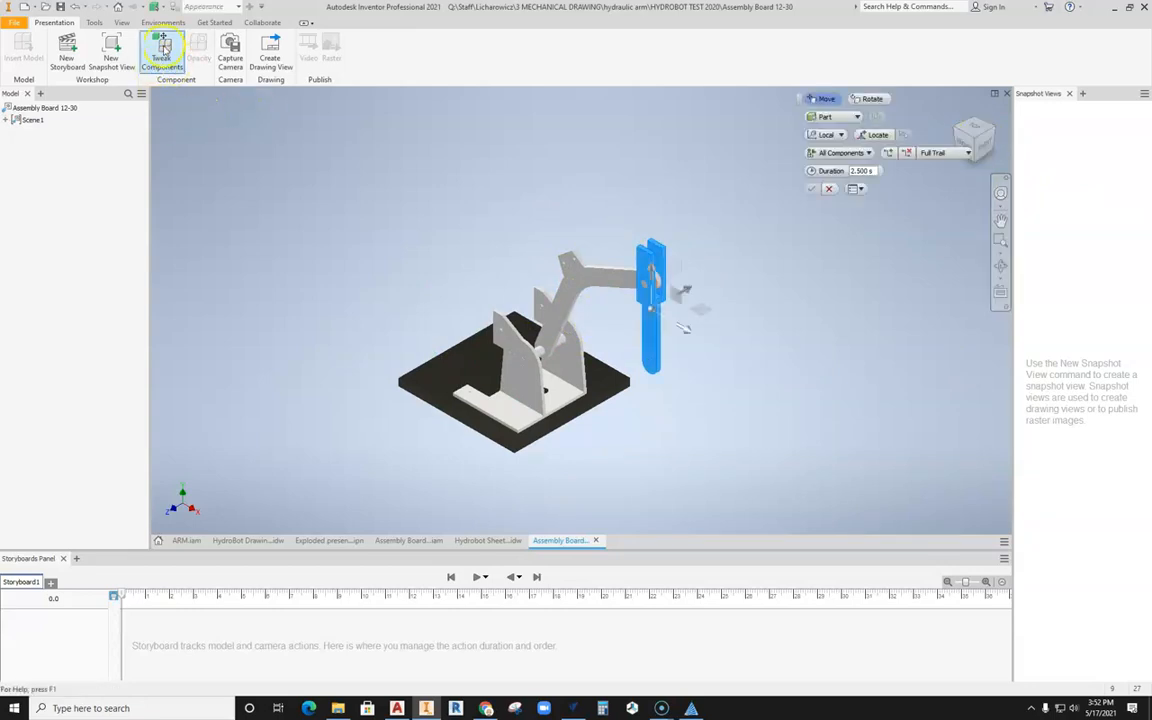
scroll(630, 285, up, 4)
click(645, 241)
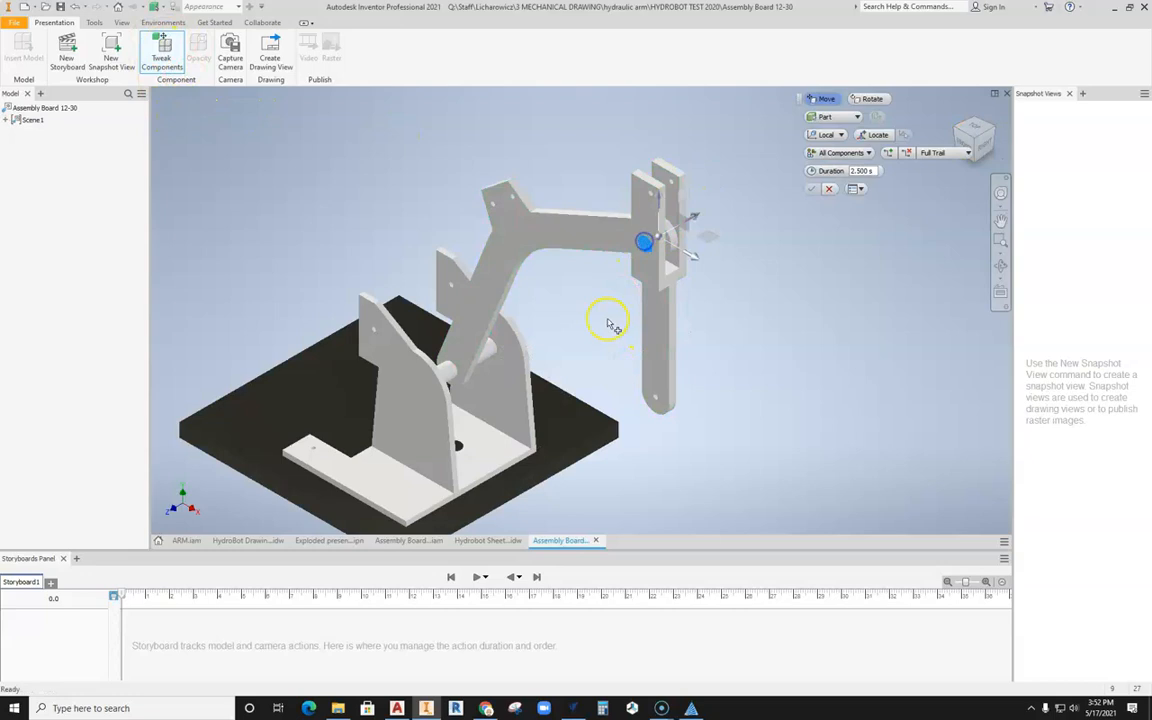
scroll(648, 326, down, 3)
scroll(650, 326, up, 3)
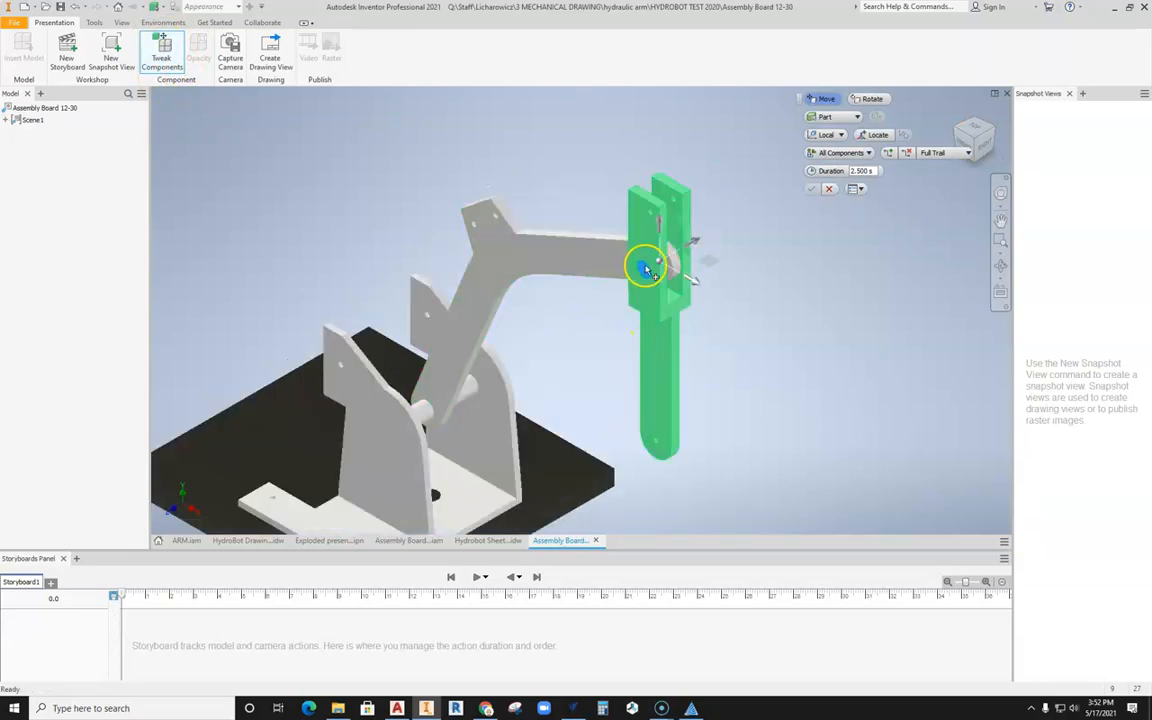
scroll(648, 272, down, 3)
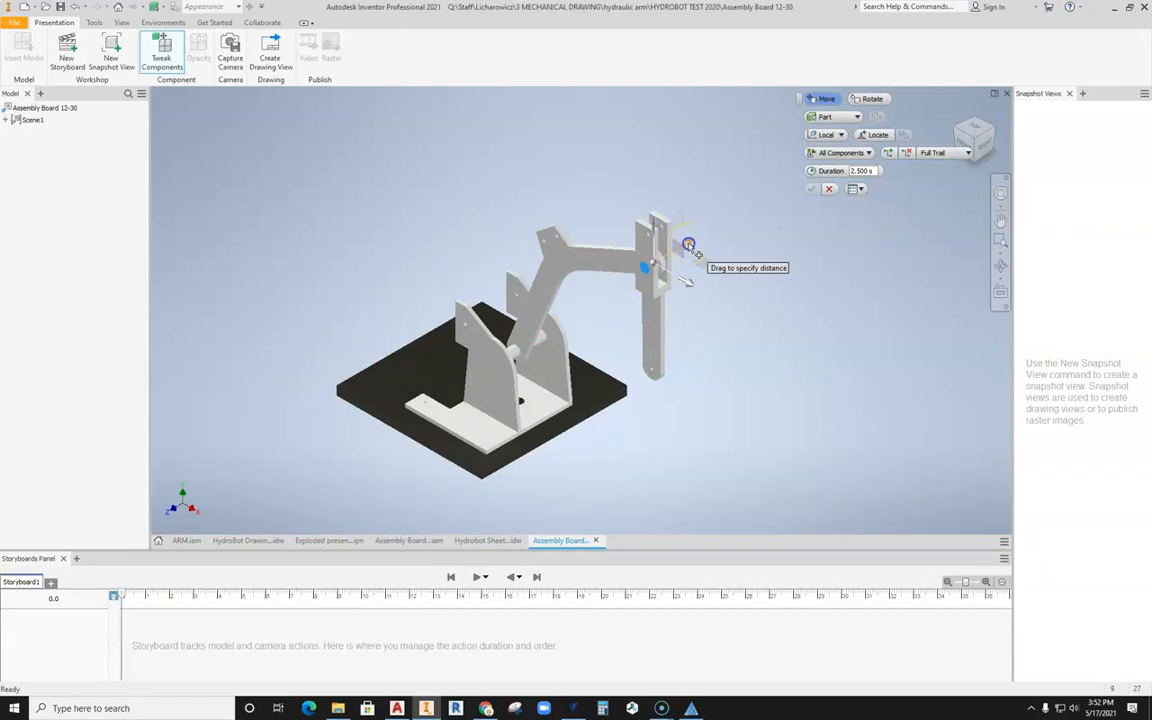
drag(690, 245, 757, 224)
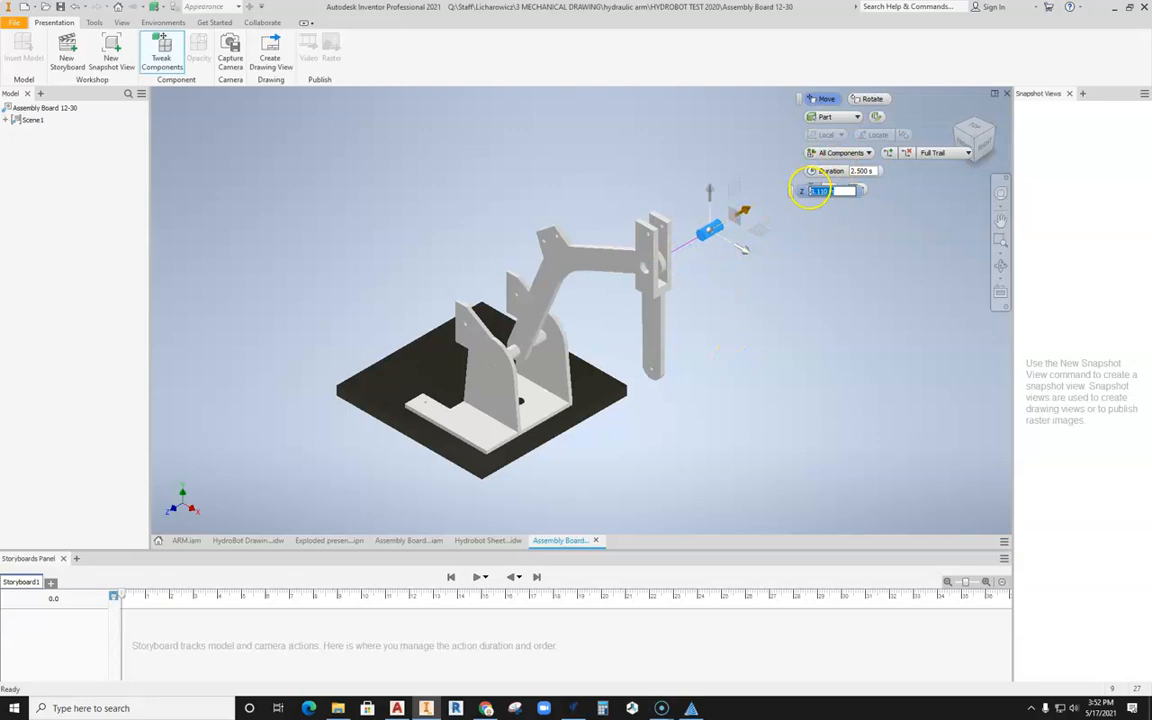
scroll(795, 220, up, 4)
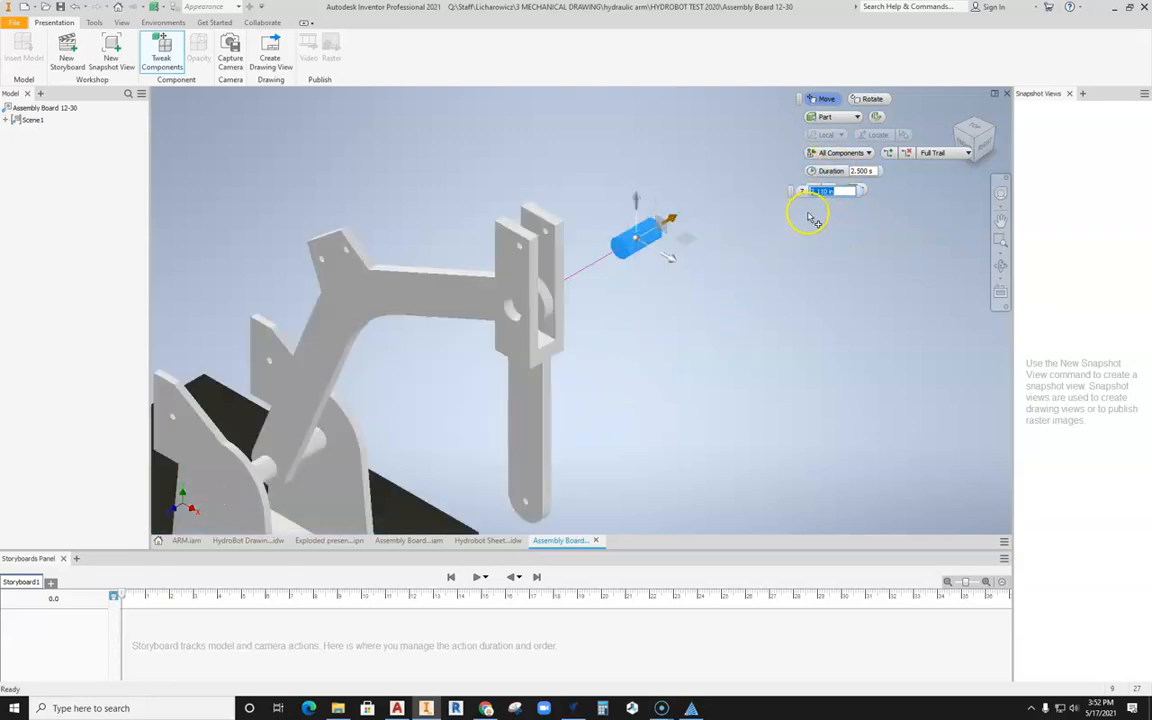
middle_drag(812, 215, 798, 283)
click(816, 186)
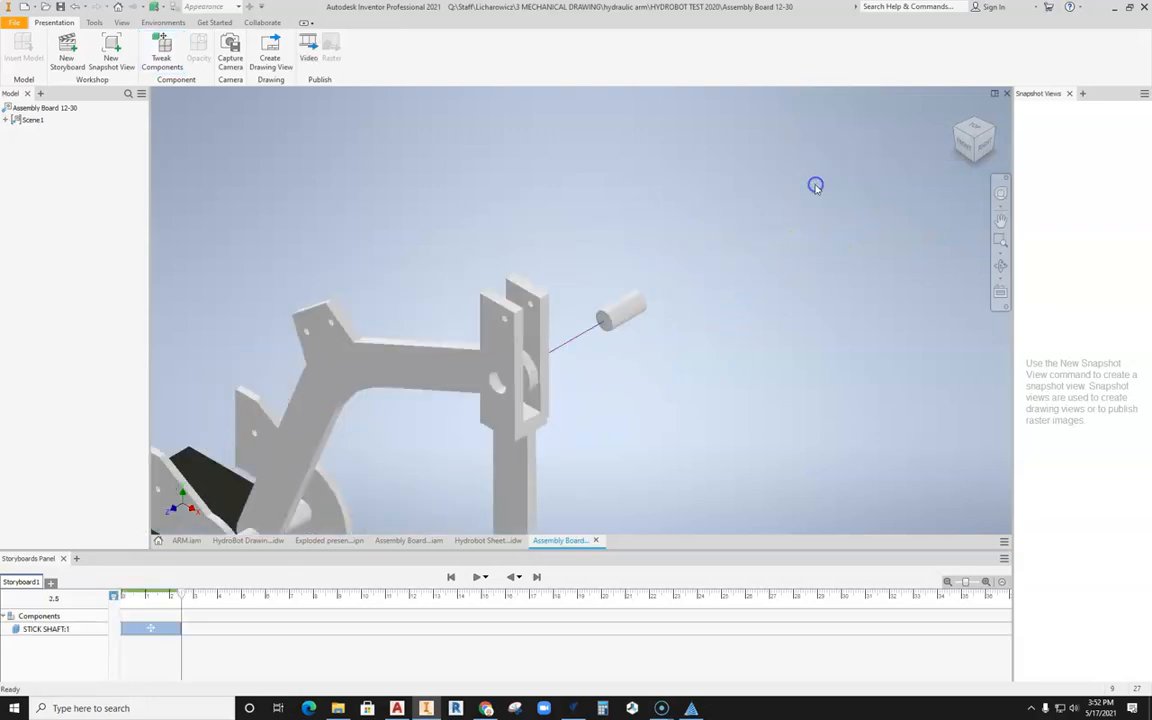
Step: Tweak the Stick Arm with a move of about 4.1 in along local Y, outward and clear of the Boom Arm's end
middle_drag(673, 255, 754, 189)
key(F6)
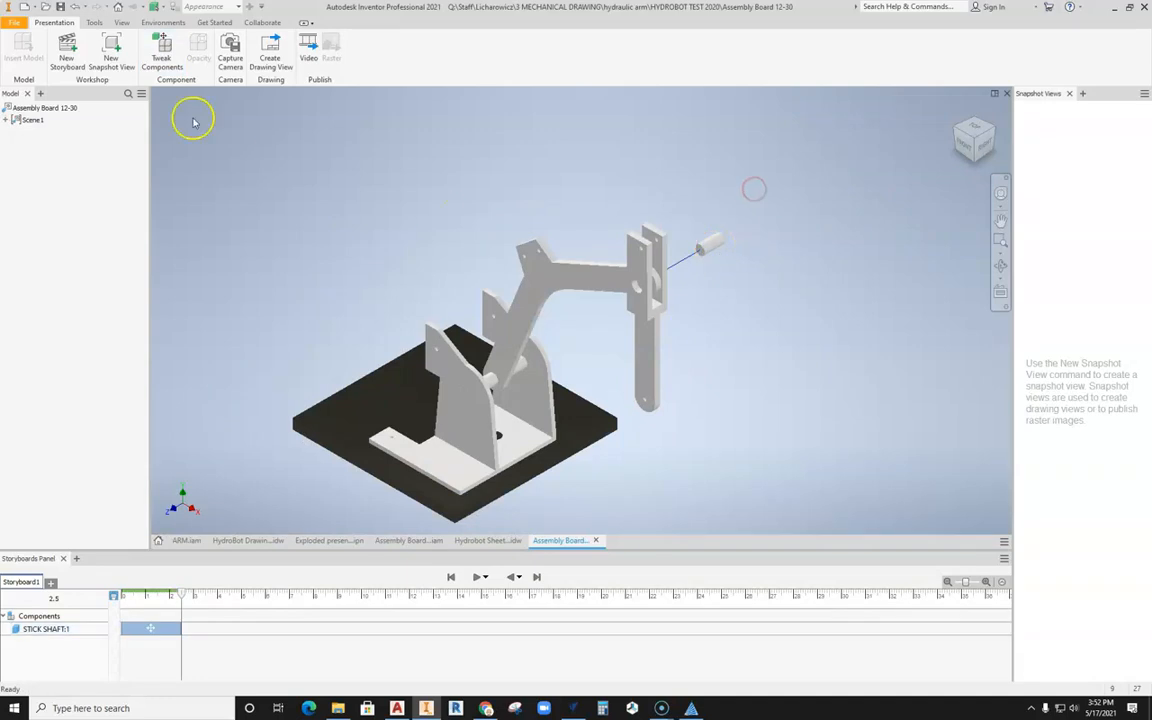
click(161, 50)
click(652, 338)
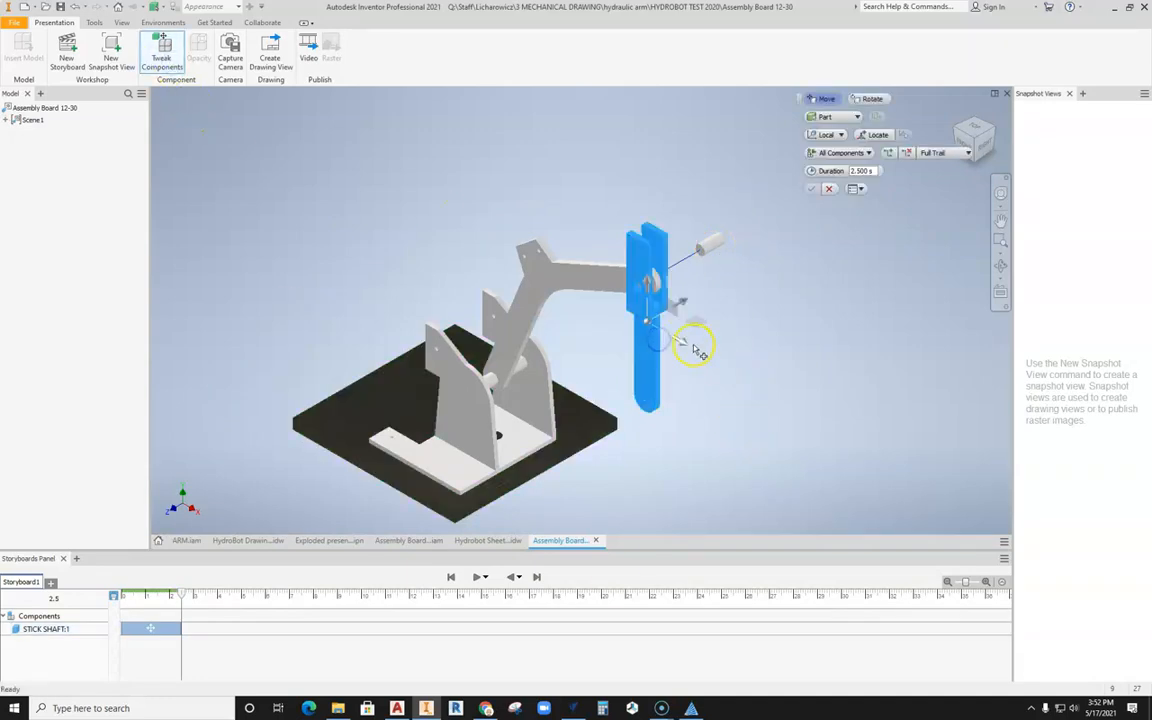
drag(684, 347, 778, 393)
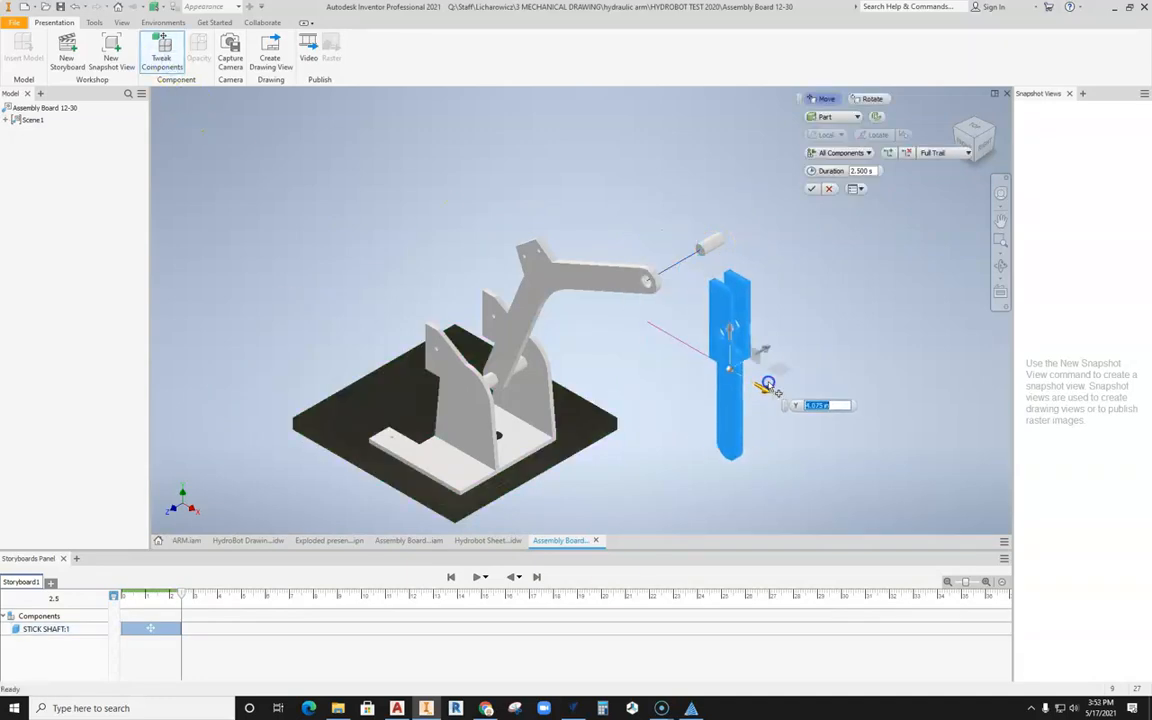
click(811, 188)
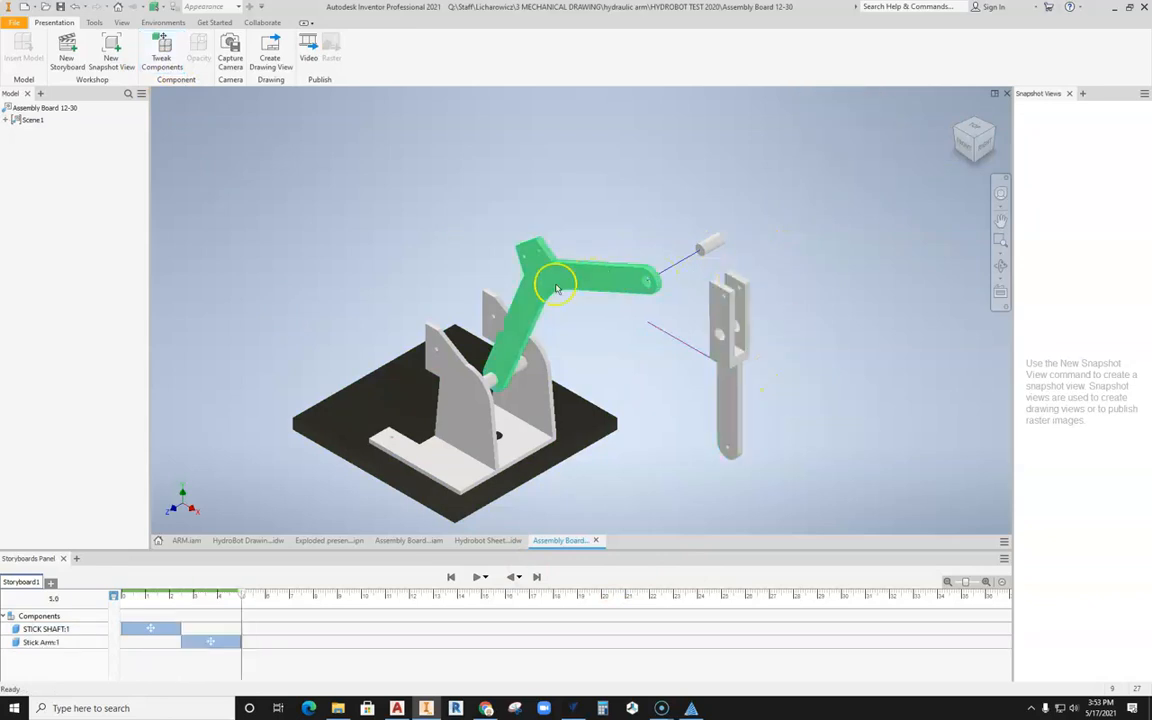
Step: Tweak the Hip Shaft with a move along its axis, rearward out of the base bracket's two side plates
click(494, 383)
click(172, 46)
drag(462, 403, 585, 380)
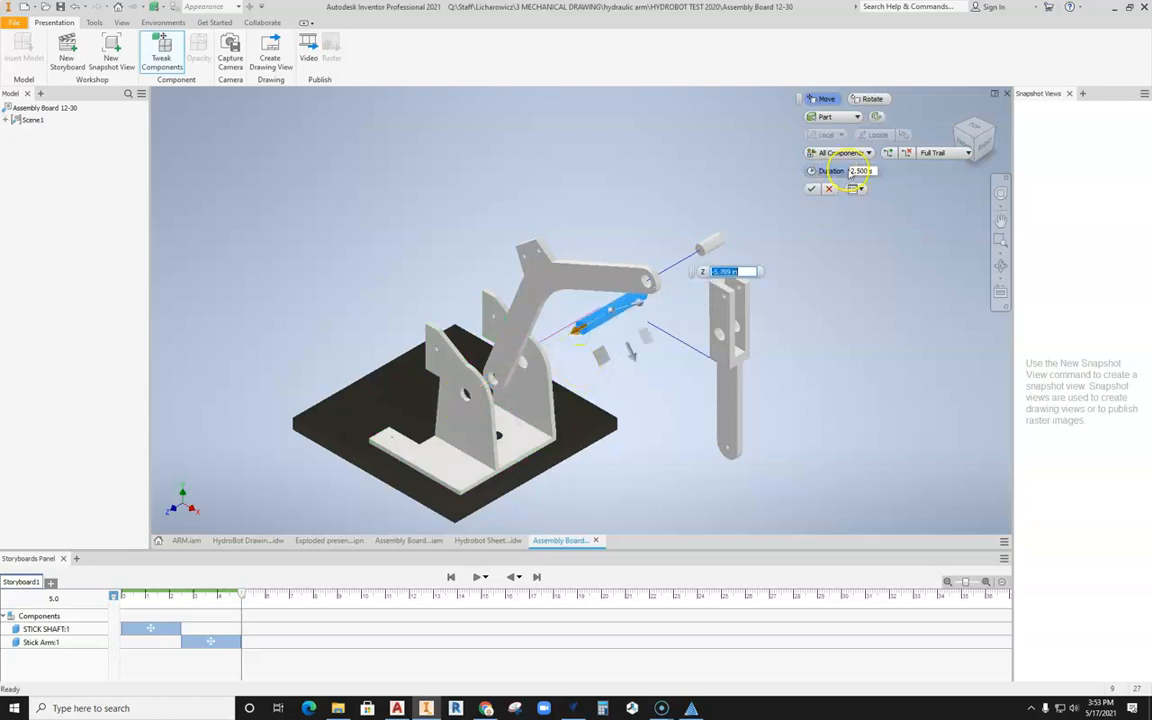
click(811, 189)
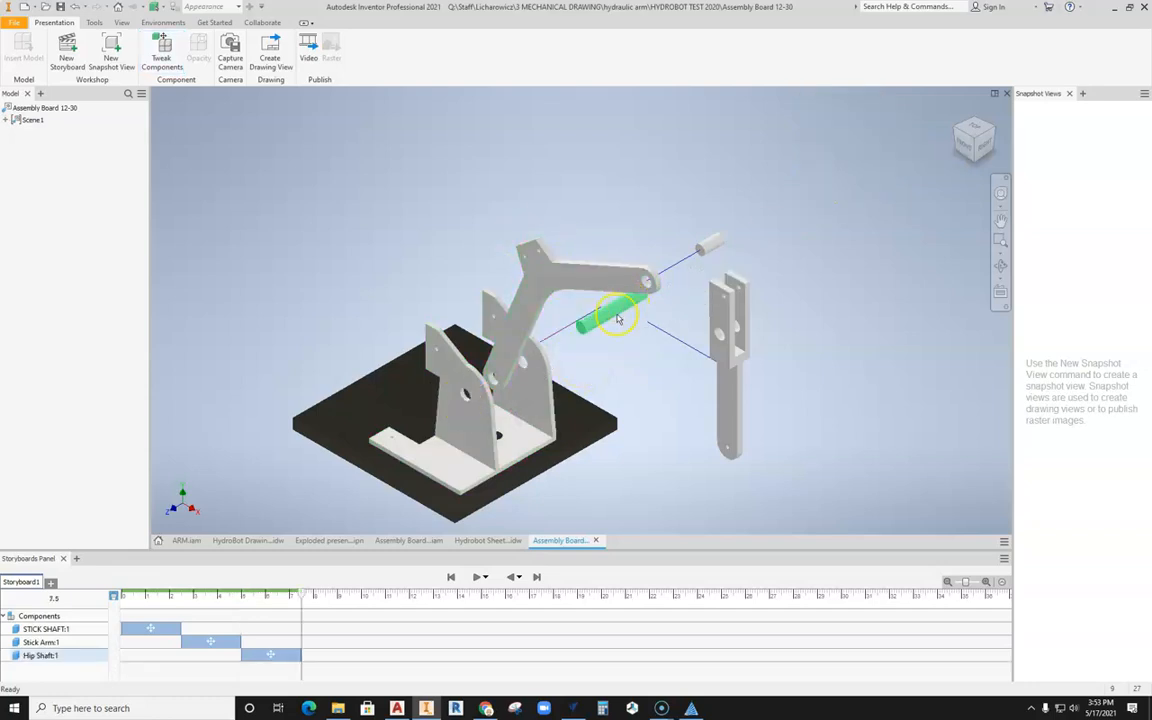
Step: Tweak the Boom Arm with an upward move of about 5.9 in along local Y, out of the base bracket
click(632, 284)
click(166, 46)
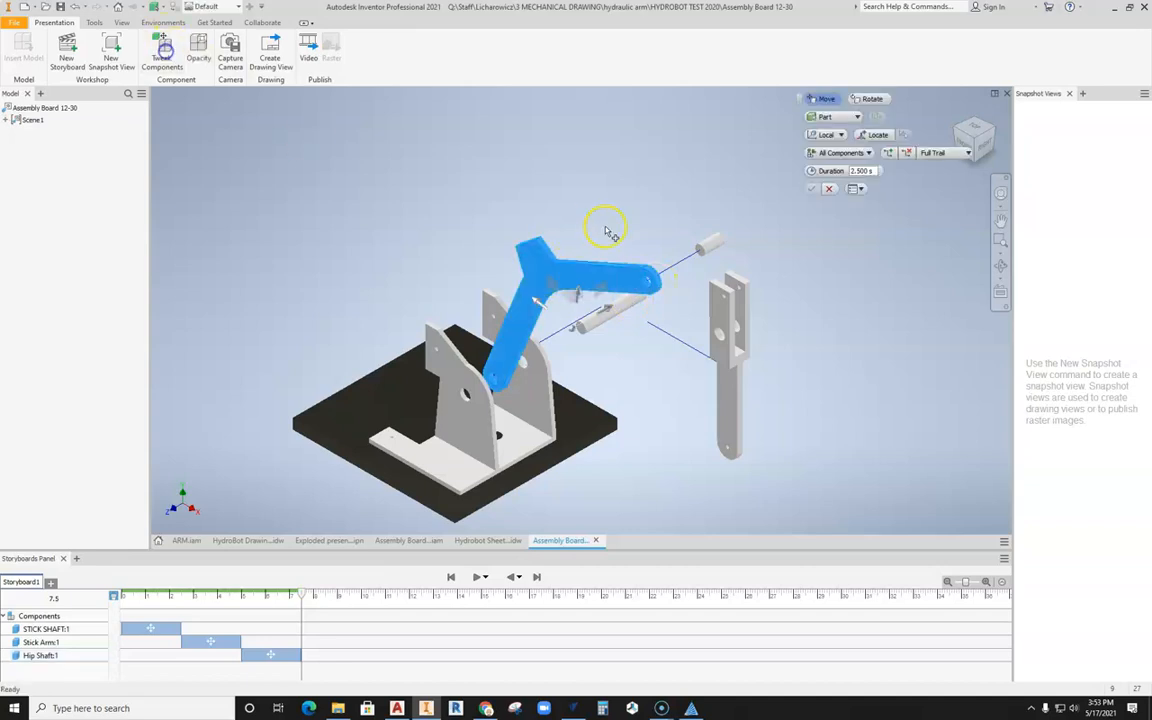
drag(578, 300, 609, 175)
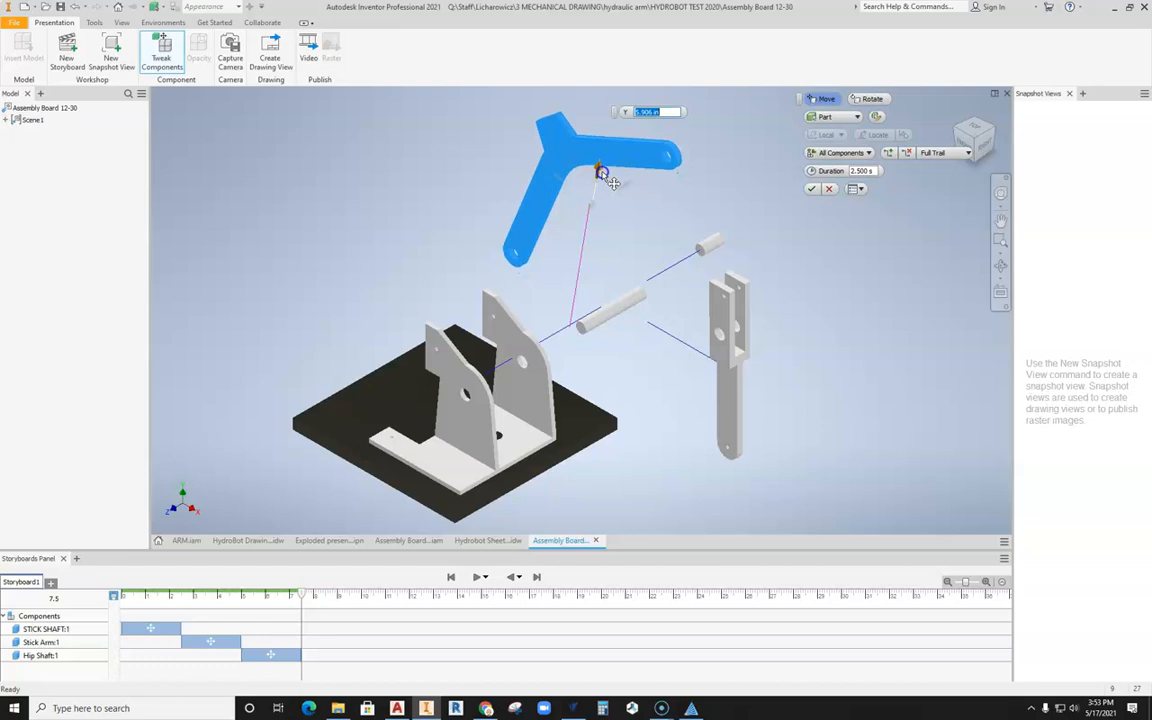
click(812, 191)
Step: Tweak the square base board together with its black pin, moving both about 9.2 in straight down from the bracket
middle_drag(594, 380, 644, 374)
click(625, 405)
click(702, 376)
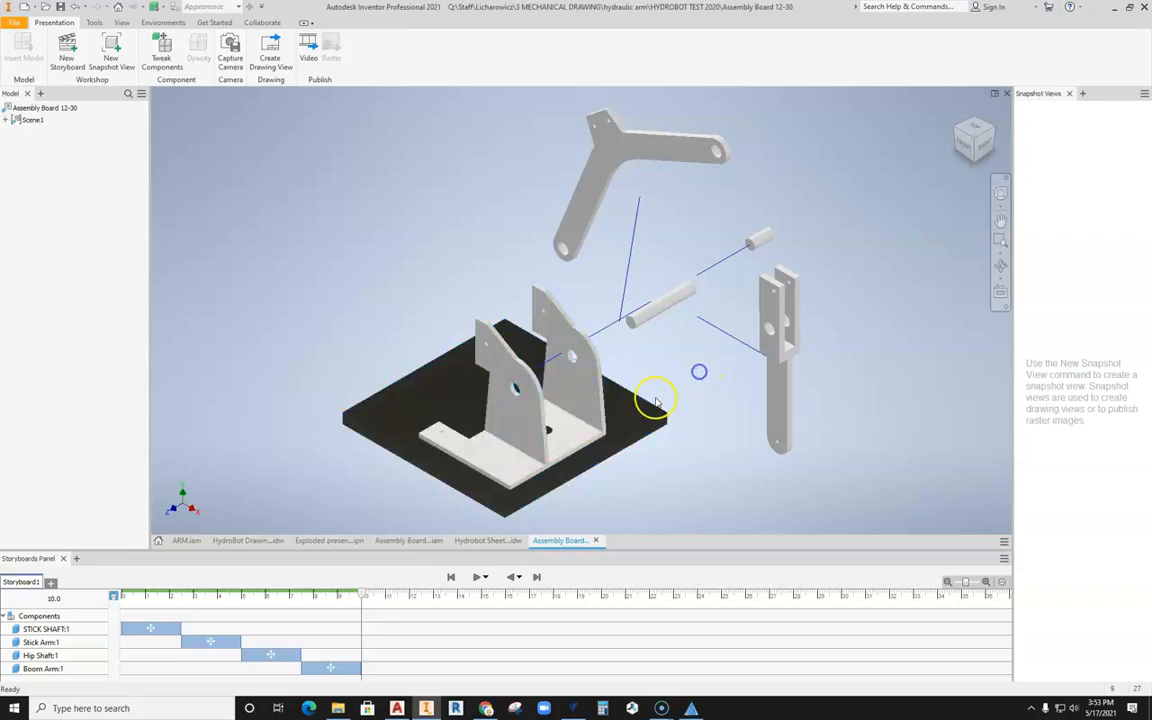
middle_drag(656, 398, 638, 312)
click(628, 361)
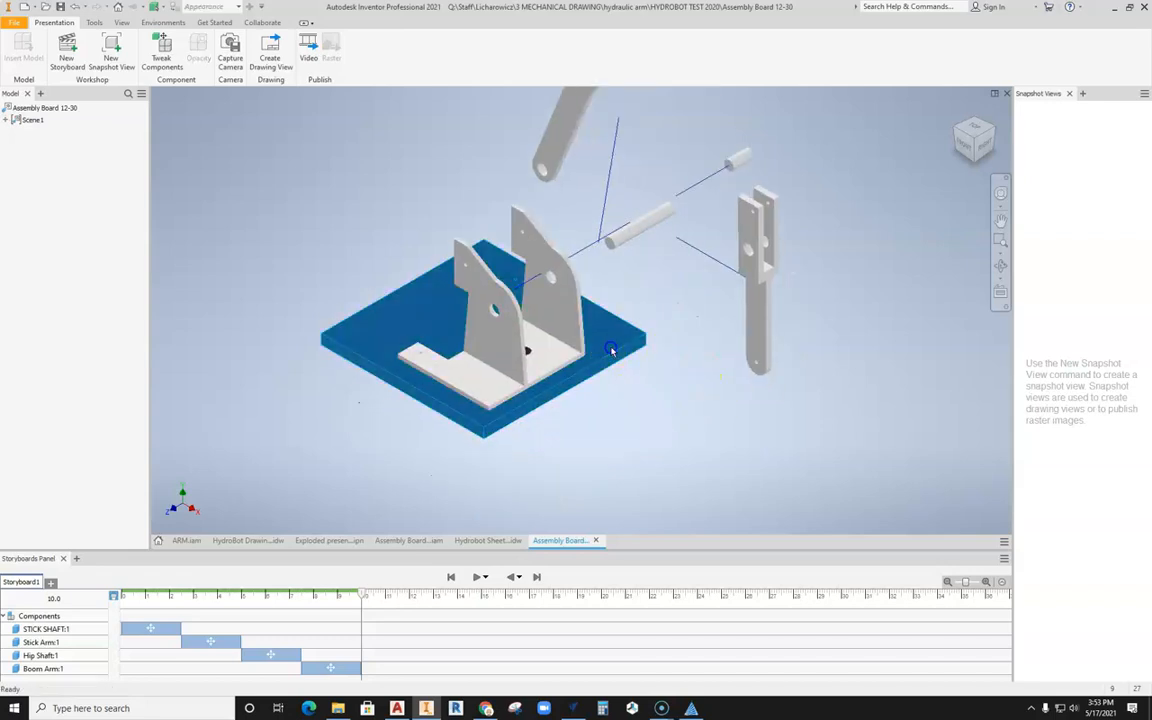
scroll(613, 351, down, 4)
scroll(613, 351, up, 5)
scroll(502, 366, up, 3)
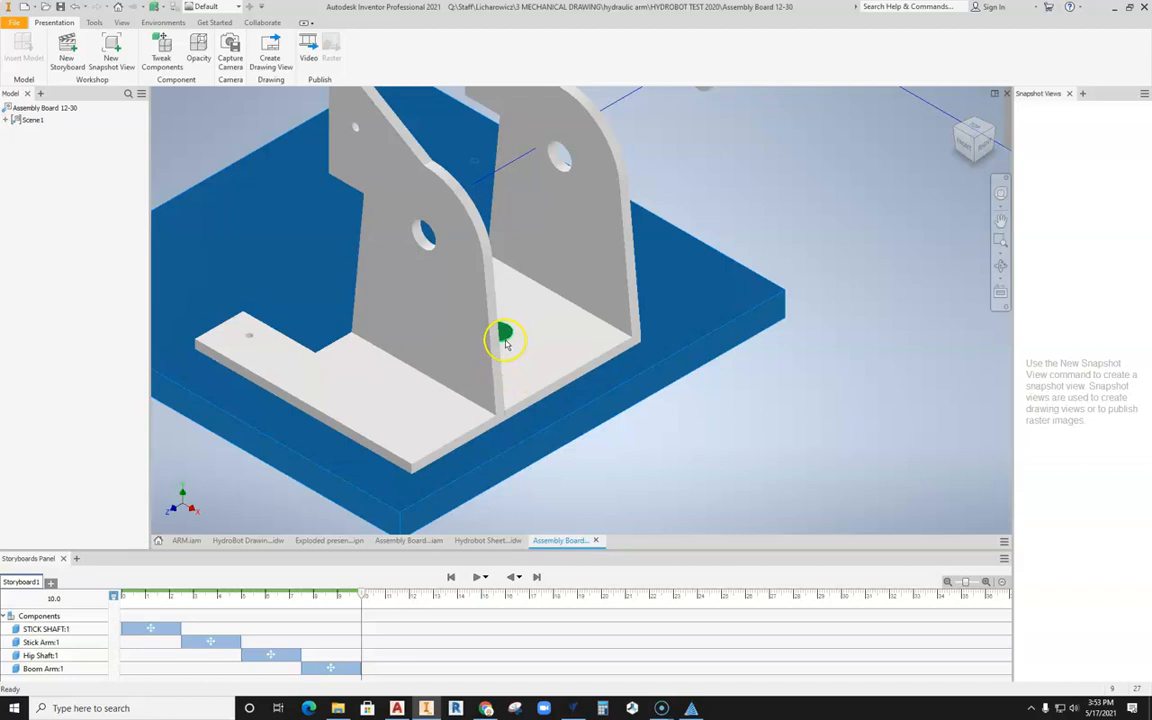
scroll(505, 335, down, 4)
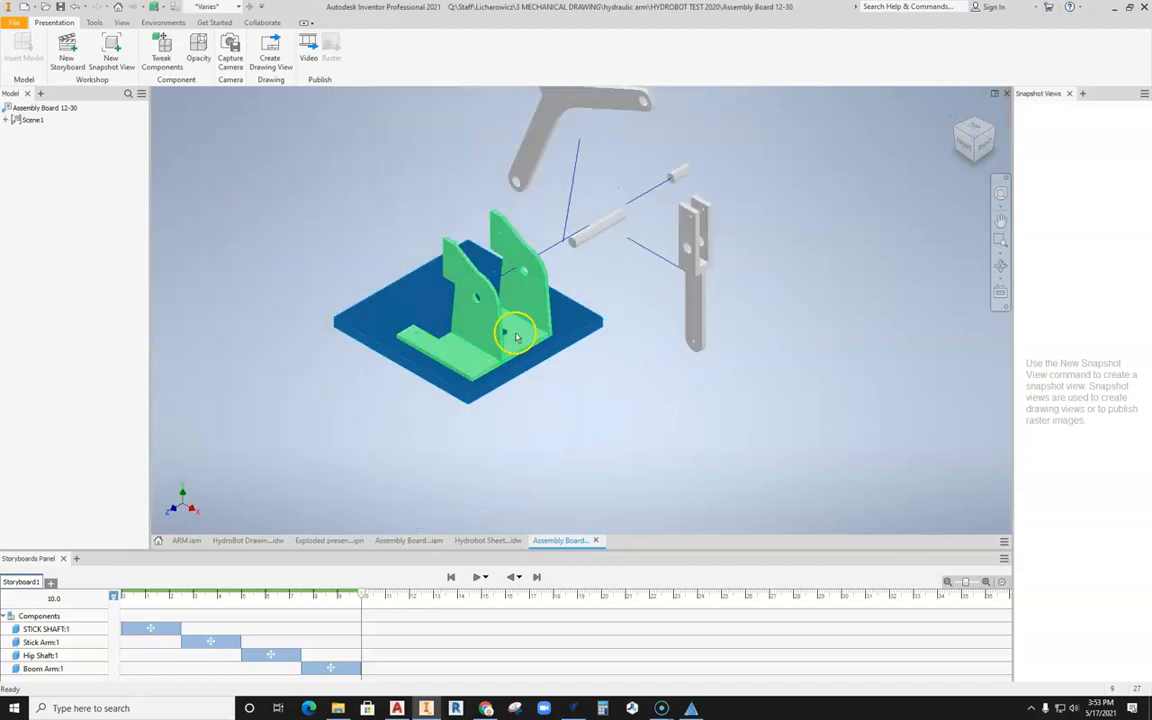
click(161, 52)
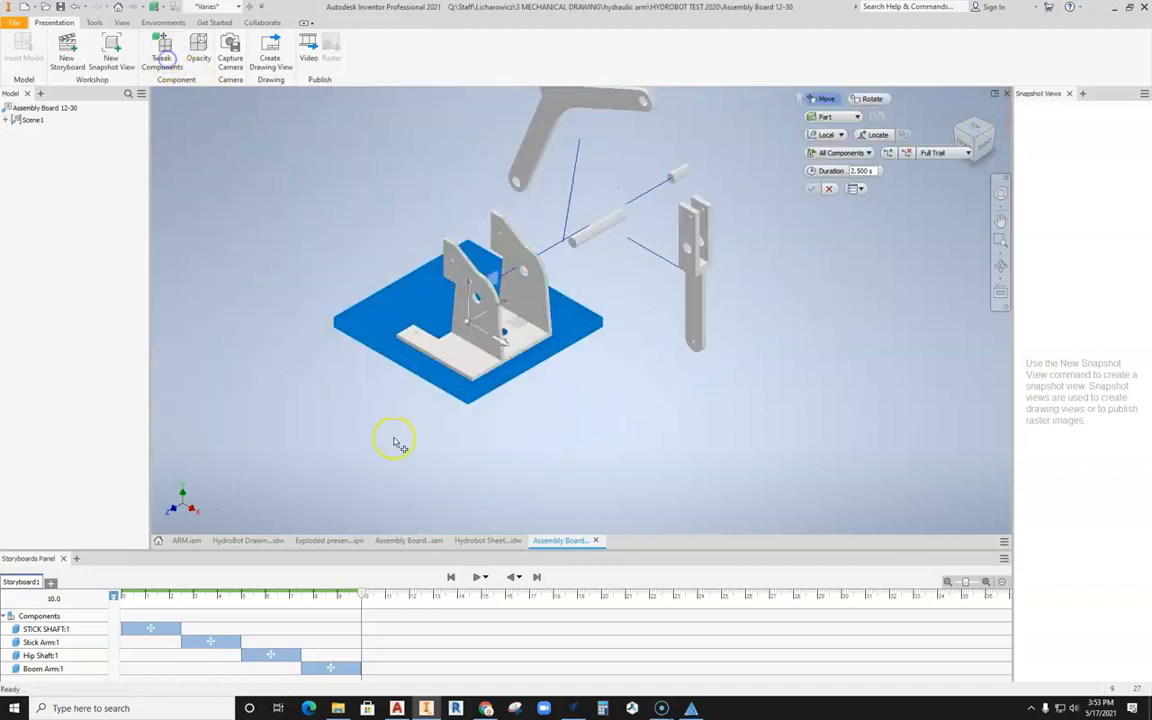
click(471, 286)
drag(471, 286, 470, 463)
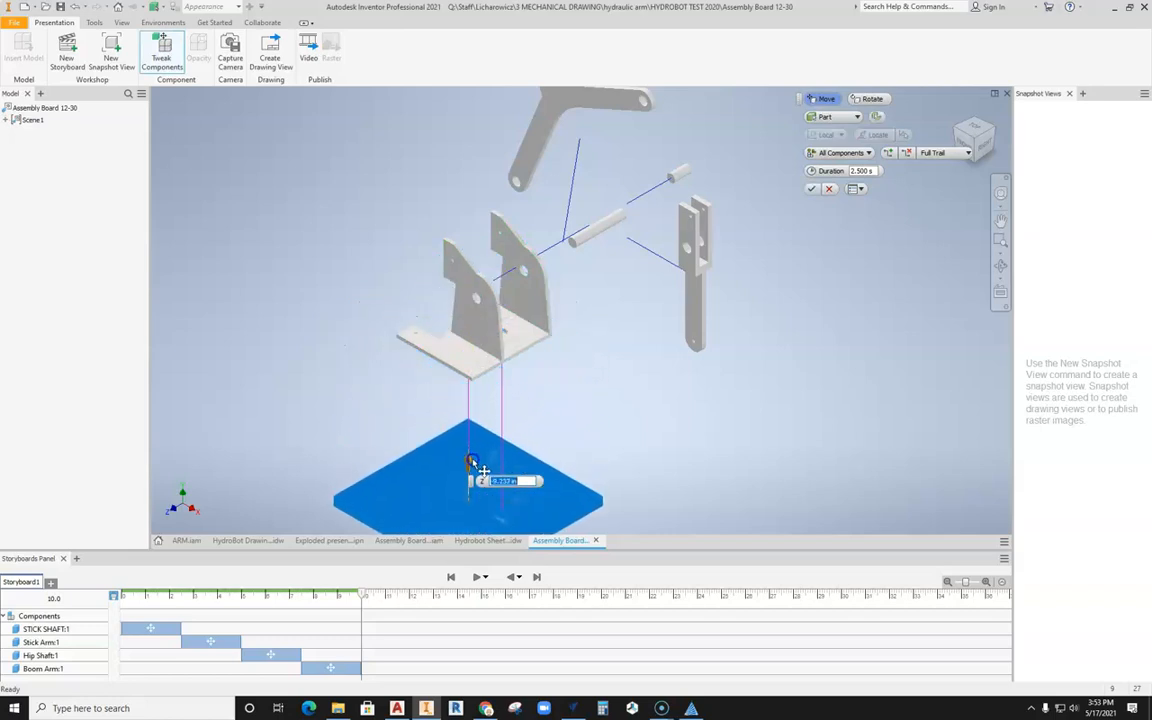
click(812, 189)
Step: Tweak the black pin alone, raising it out of the board's hole to sit between the board and the bracket
middle_drag(620, 450, 761, 278)
scroll(644, 376, down, 3)
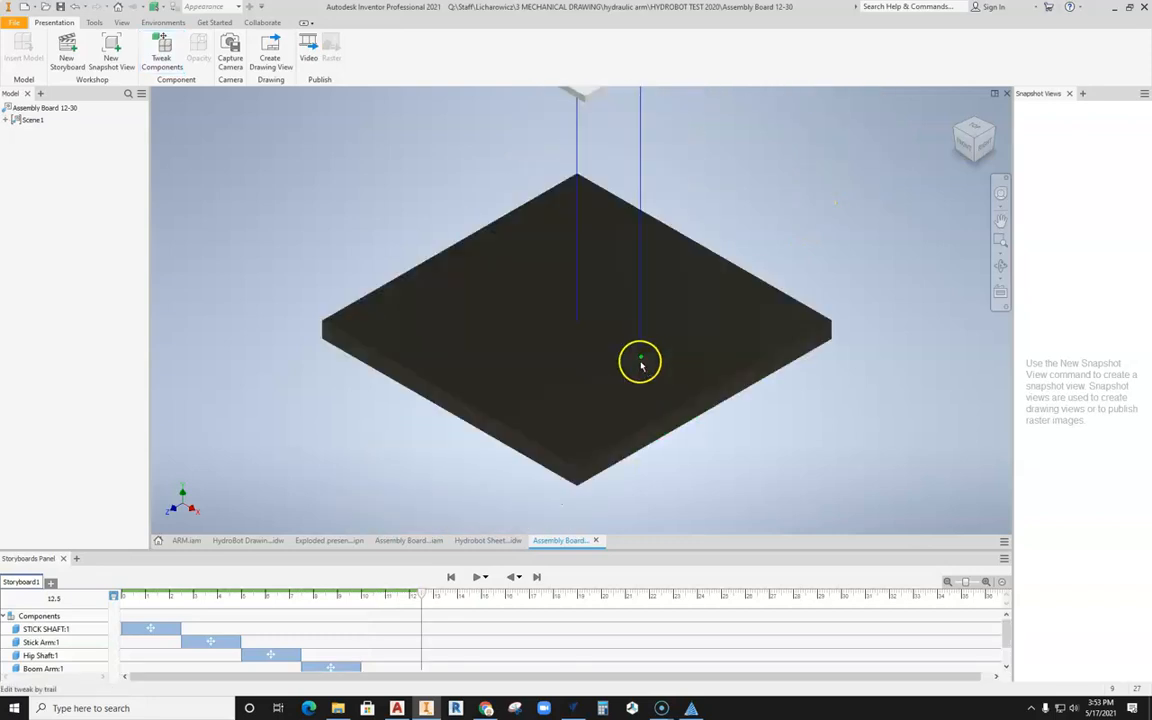
click(642, 352)
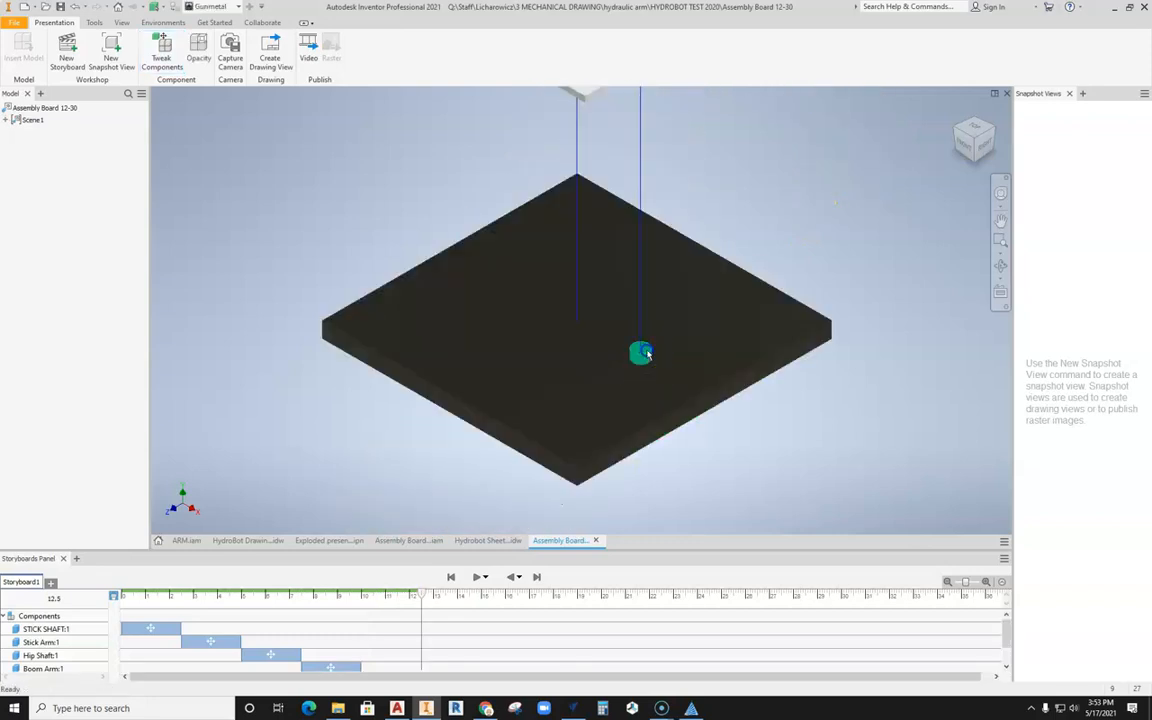
click(161, 52)
drag(638, 396, 648, 186)
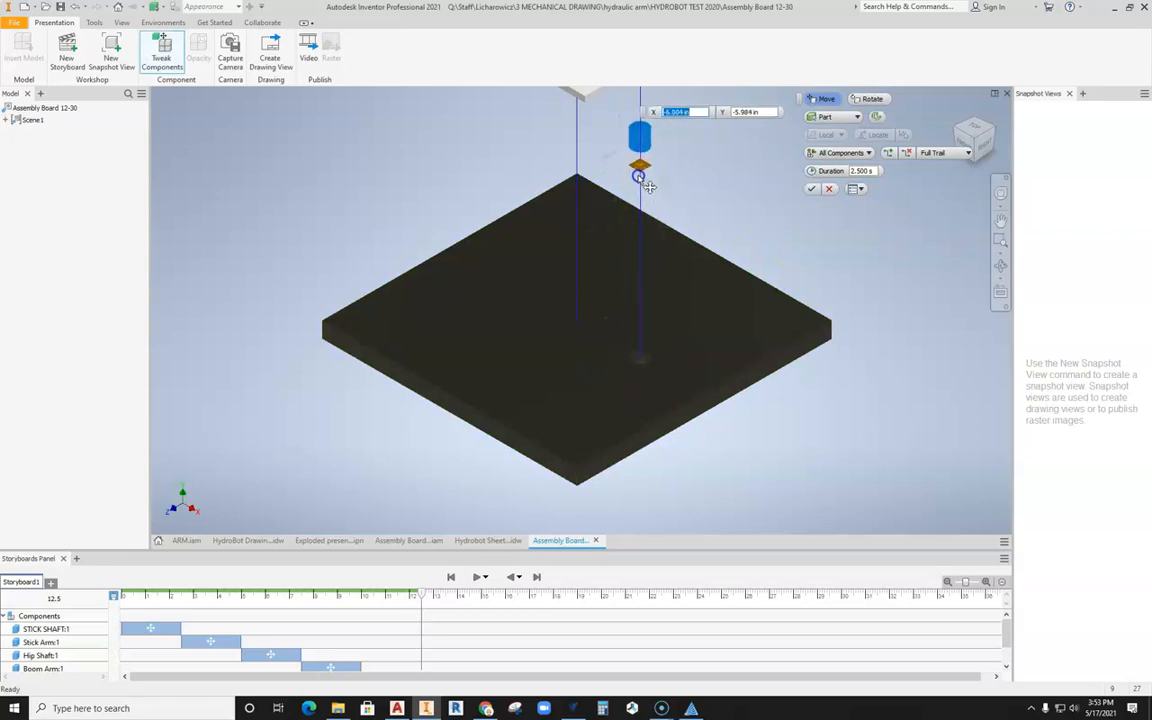
click(815, 172)
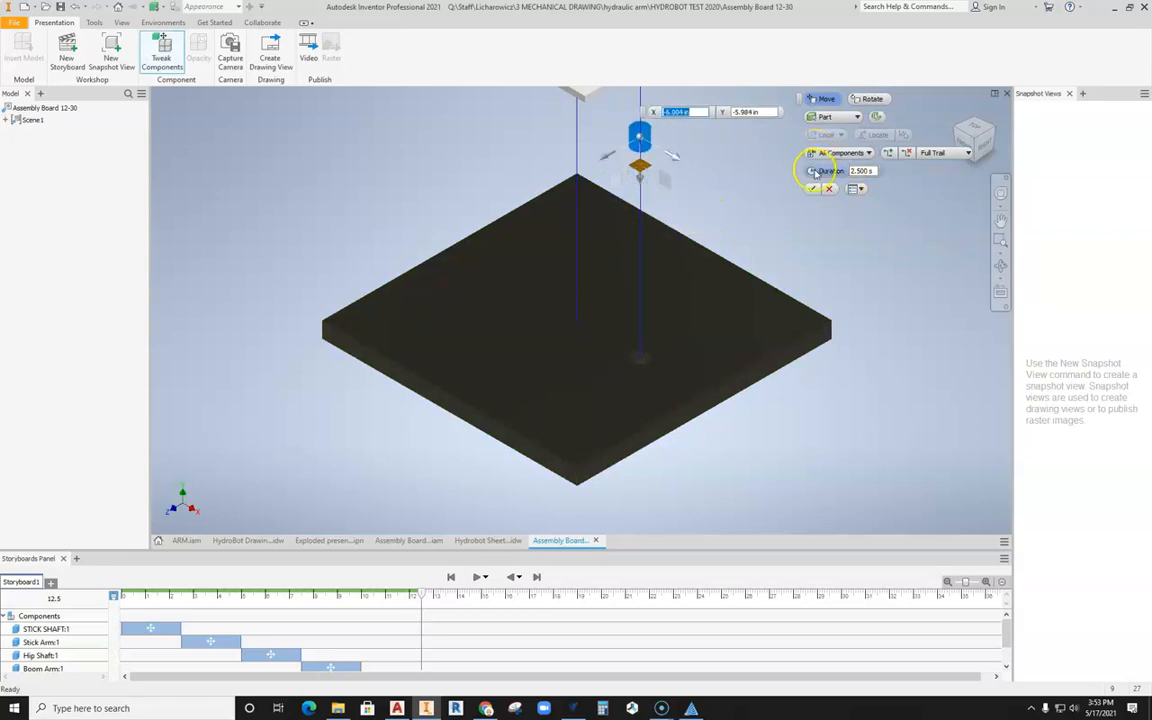
click(813, 189)
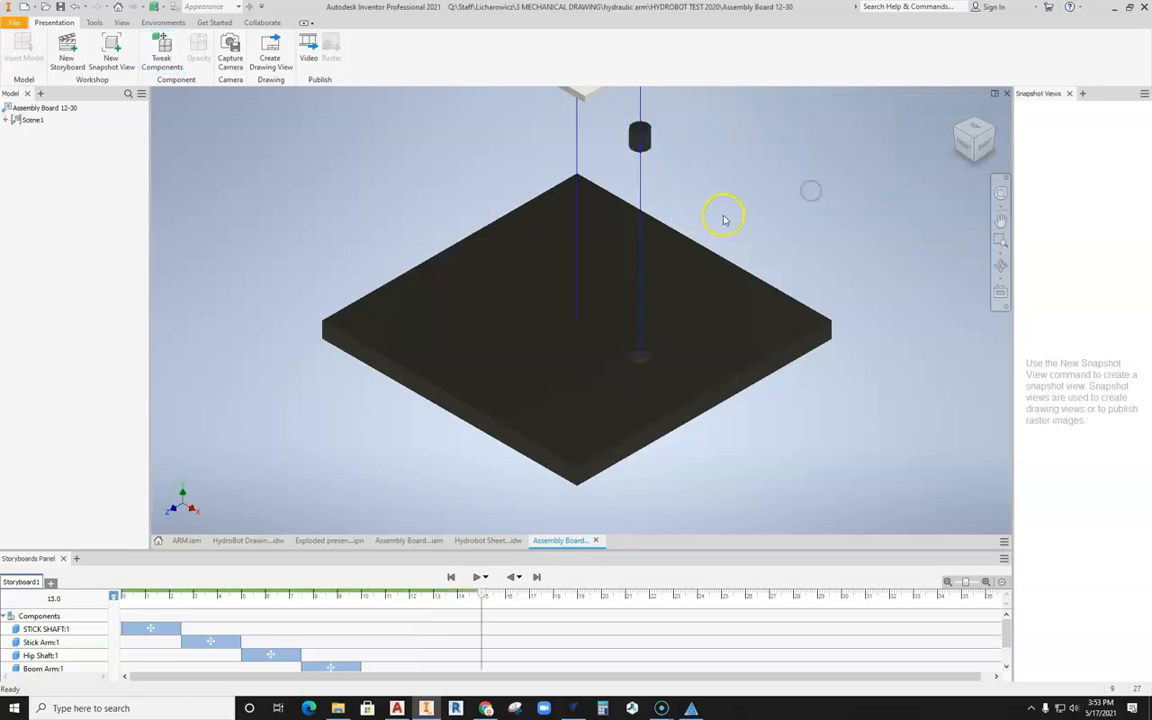
Step: Examine the spacing of all the exploded parts and centre the whole arrangement, from the Boom Arm down to the base board
scroll(725, 218, down, 3)
middle_drag(727, 218, 645, 357)
scroll(632, 296, up, 2)
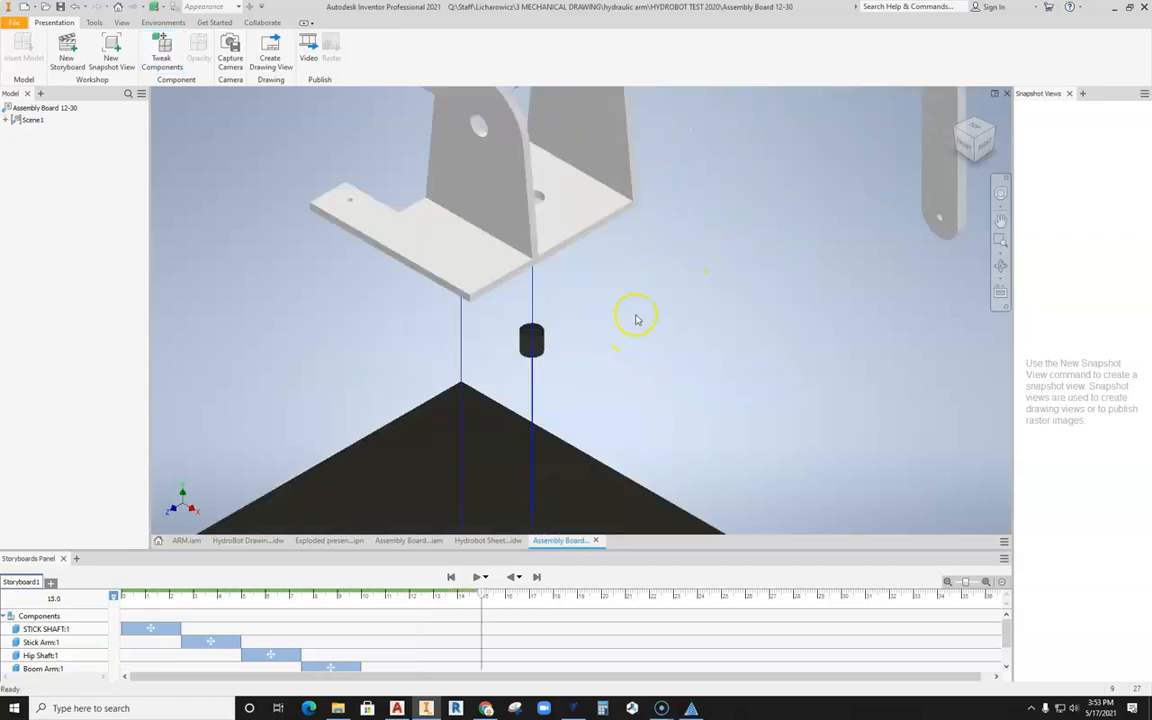
scroll(650, 360, down, 5)
click(693, 336)
scroll(693, 336, up, 2)
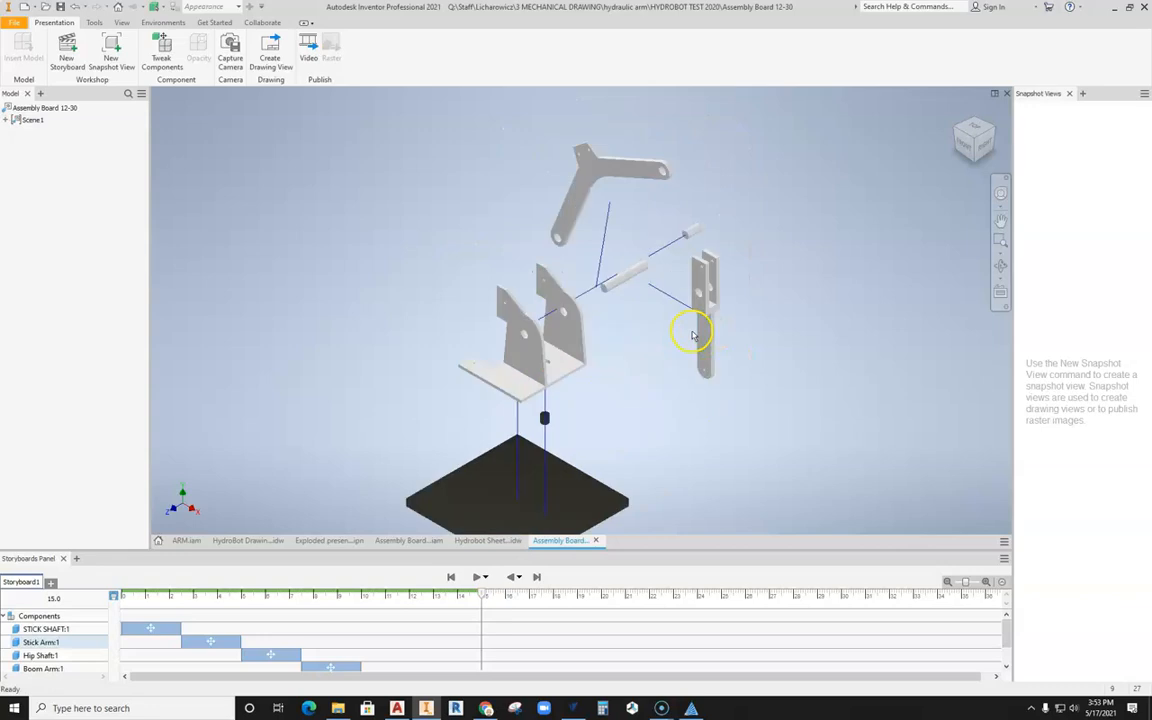
click(520, 362)
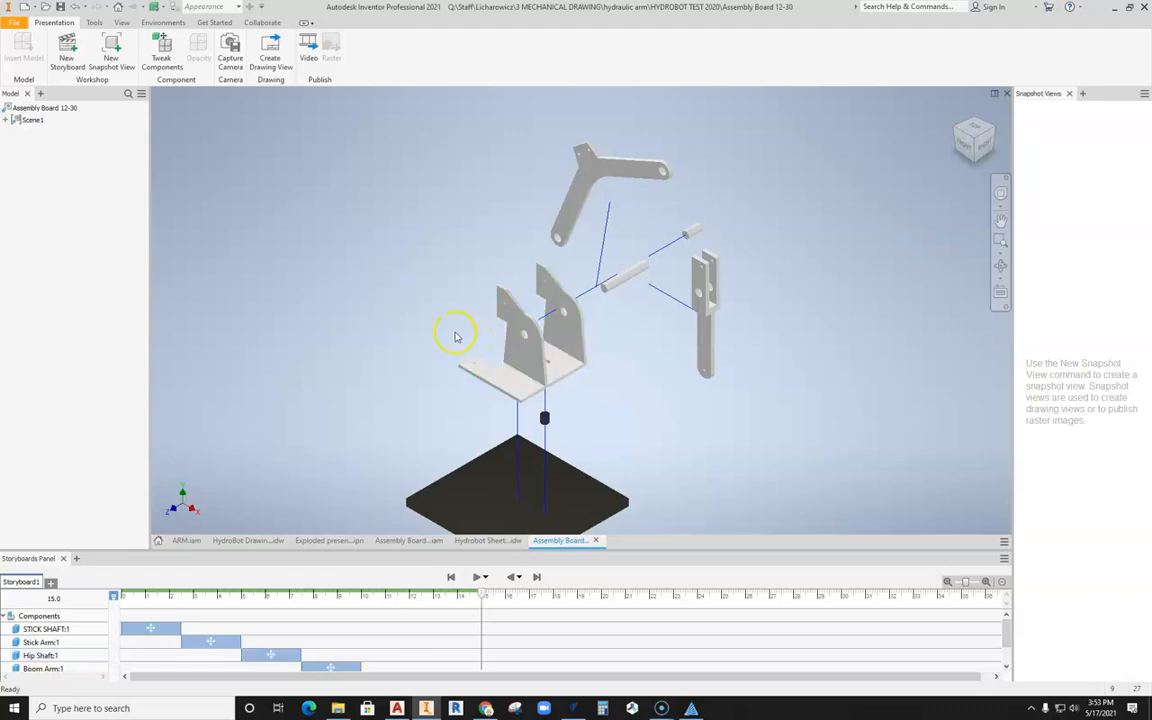
middle_drag(624, 431, 612, 401)
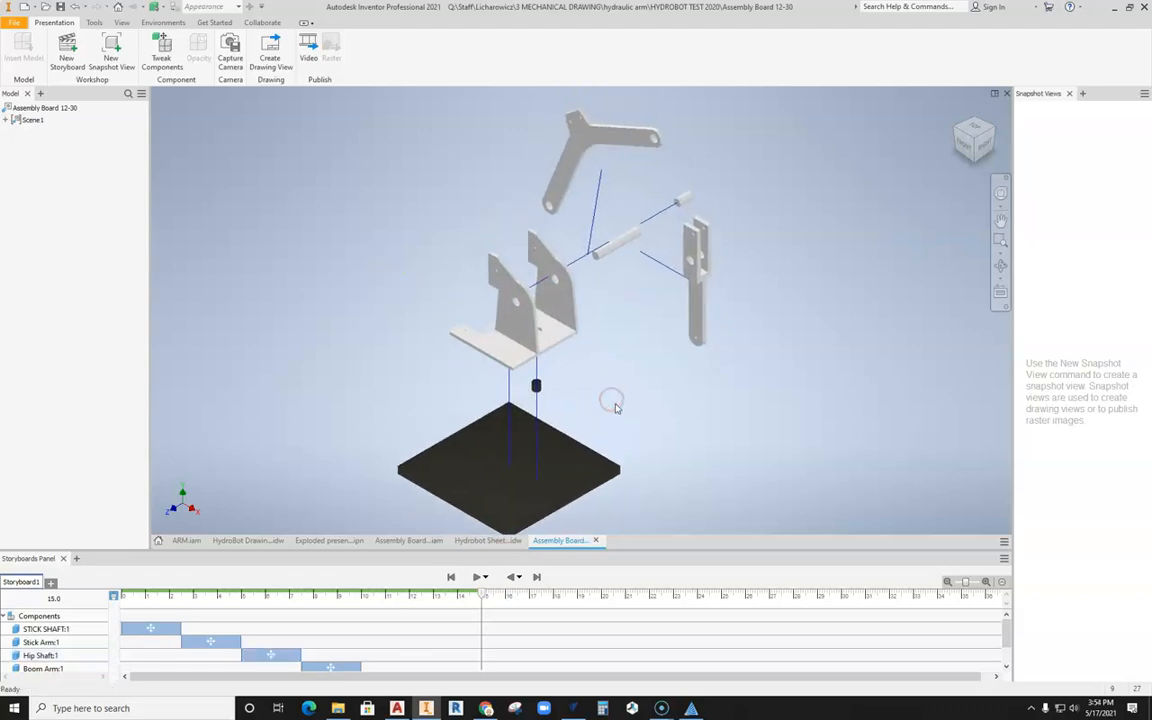
Step: Save the presentation to the Desktop as "Assembly Board 12-30 video"
click(60, 8)
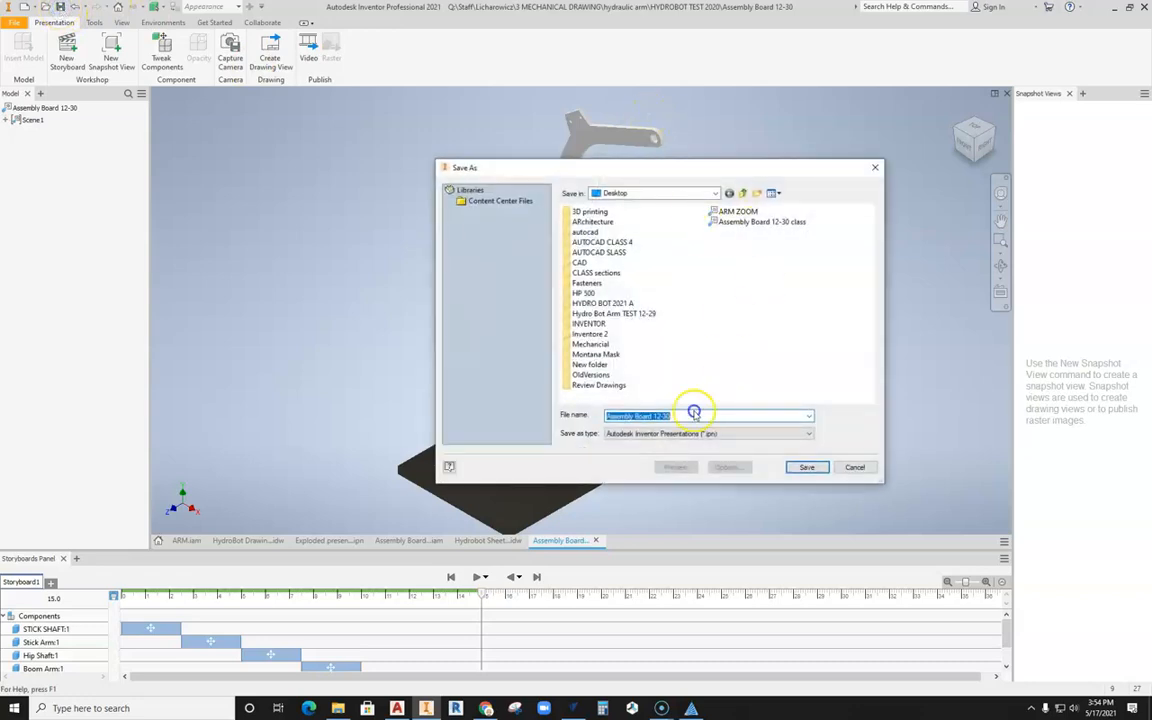
click(694, 414)
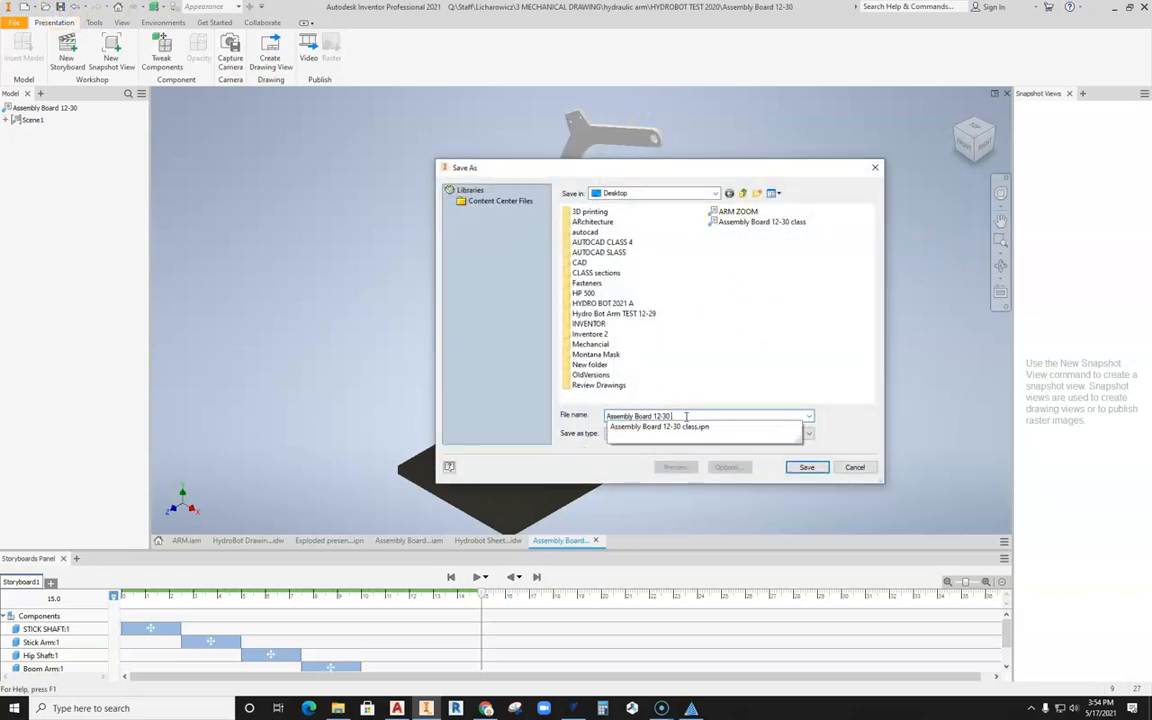
text(video)
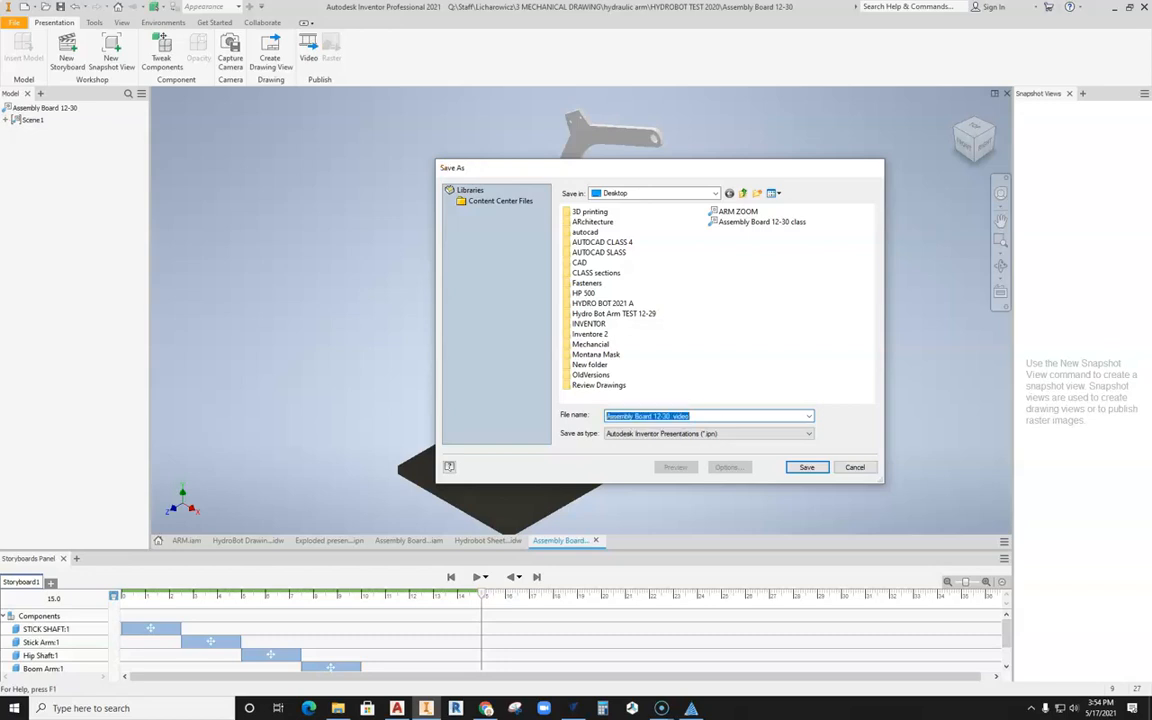
key(Return)
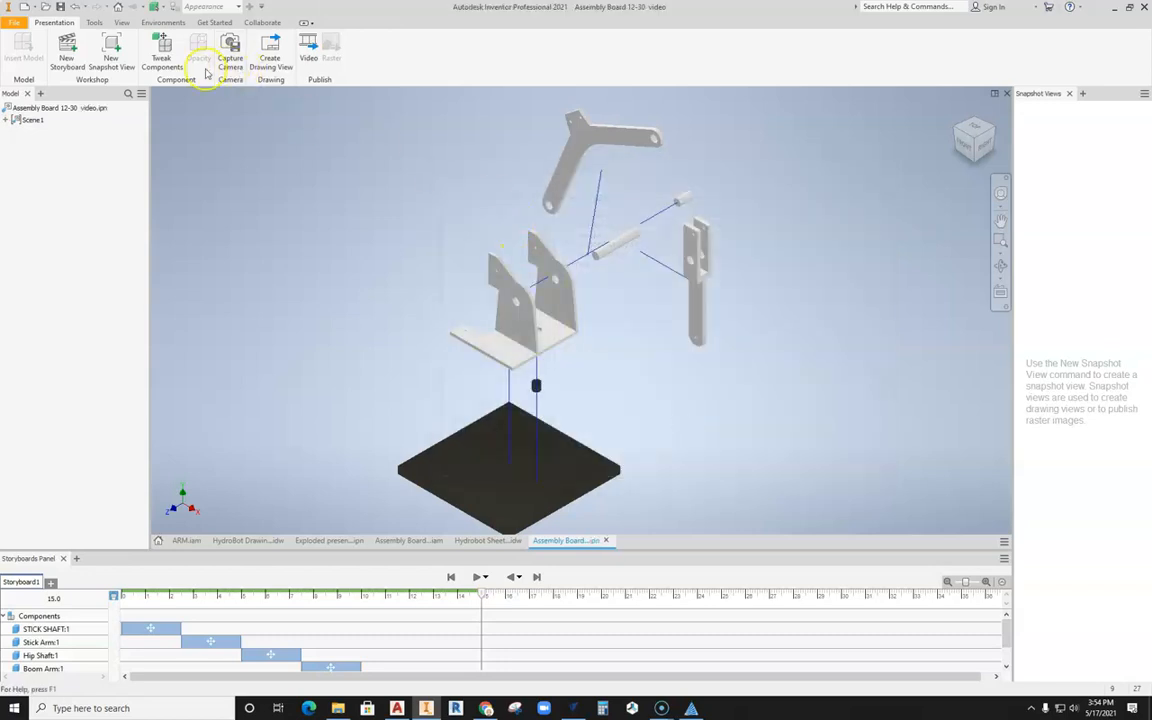
Step: Create a snapshot view of the fully exploded arrangement
click(115, 60)
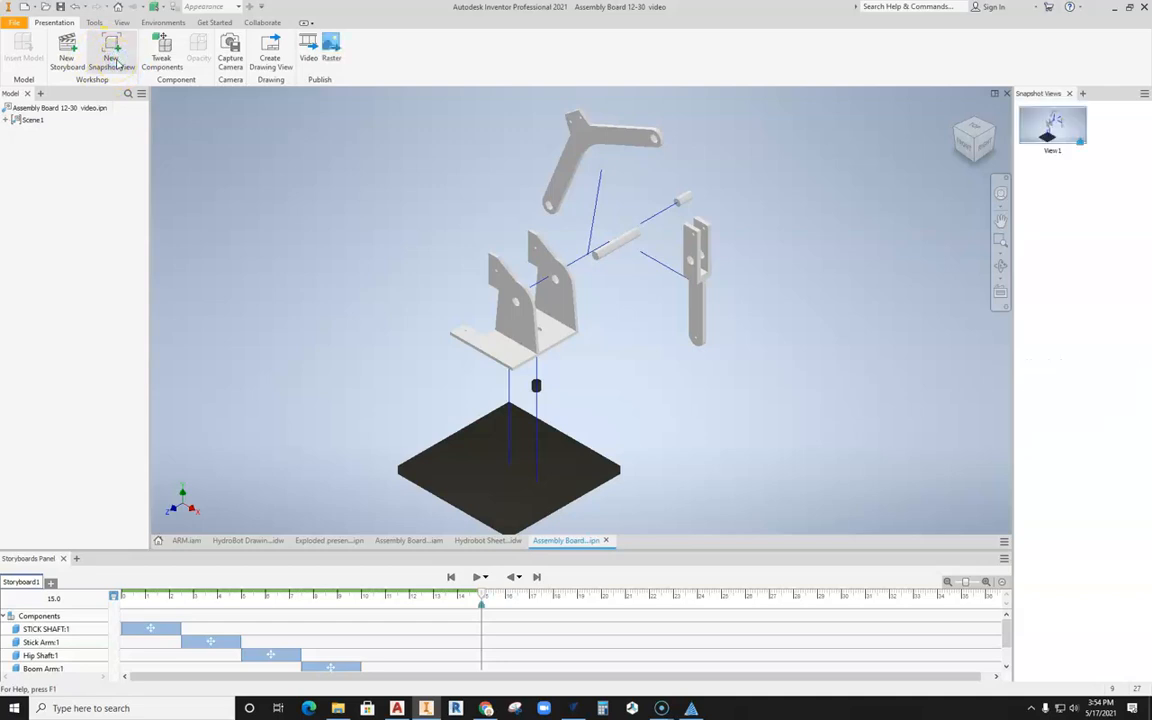
click(1044, 122)
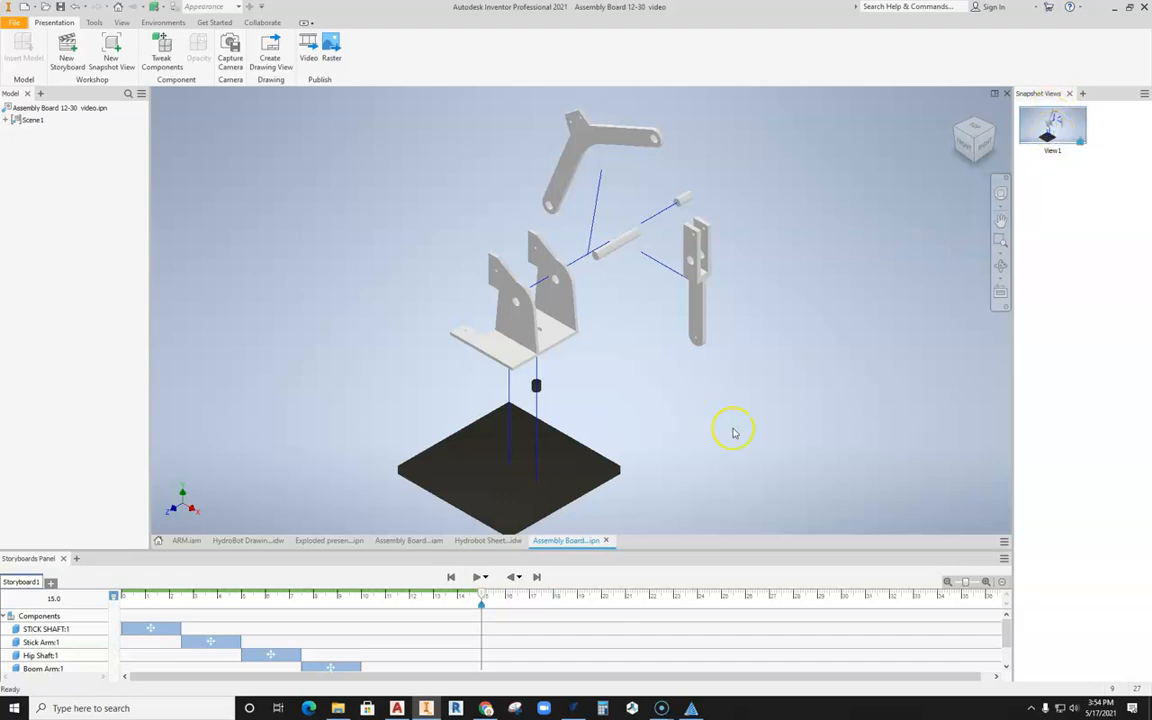
Step: Add a second sheet to the Hydrobot Sheet video drawing
click(481, 541)
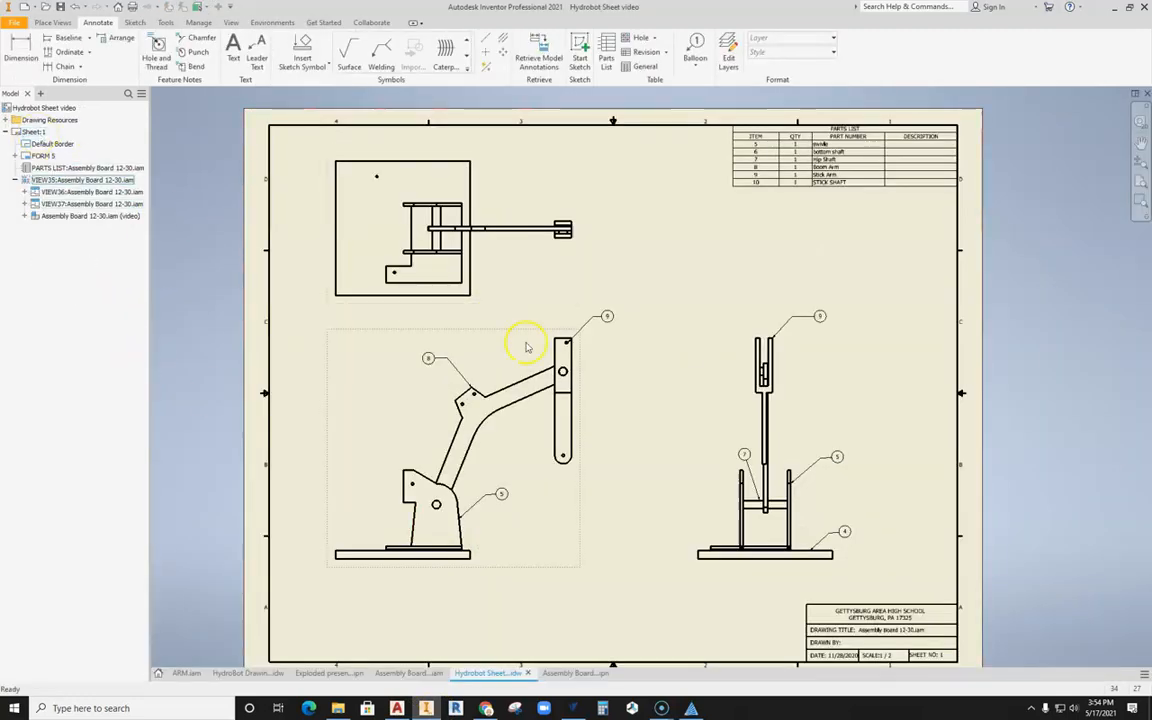
scroll(525, 338, down, 1)
scroll(525, 338, up, 5)
right_click(8, 244)
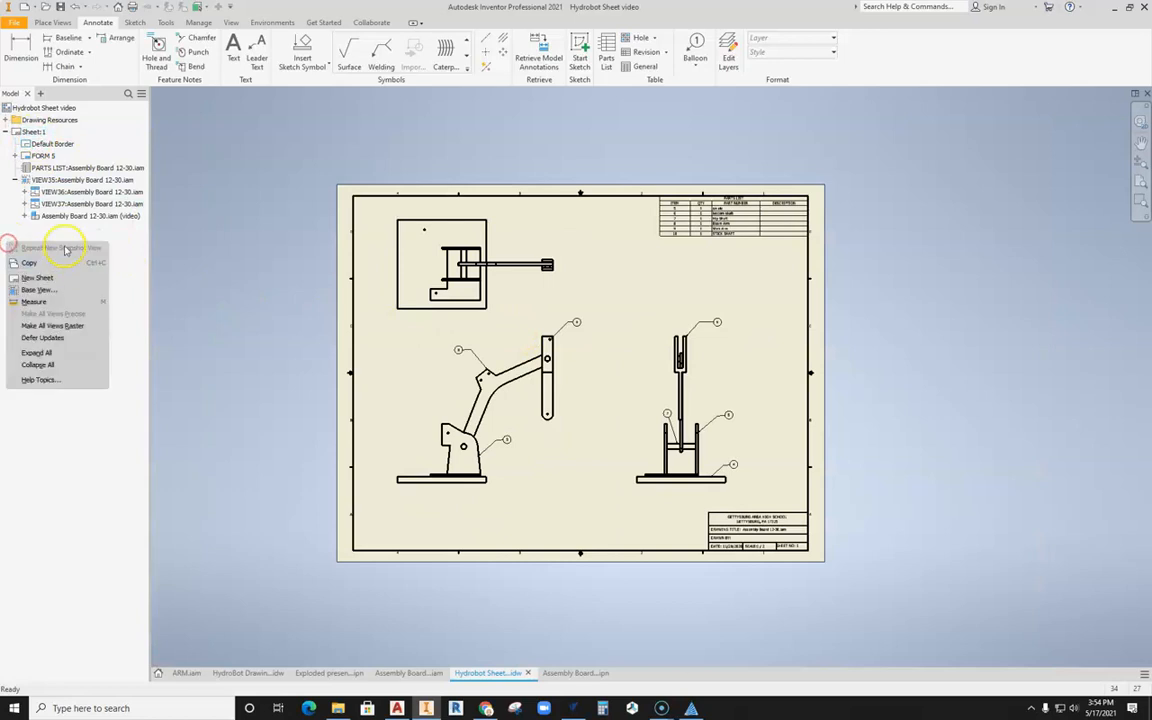
right_click(26, 232)
click(62, 274)
scroll(621, 399, up, 4)
scroll(620, 400, down, 5)
scroll(619, 400, up, 5)
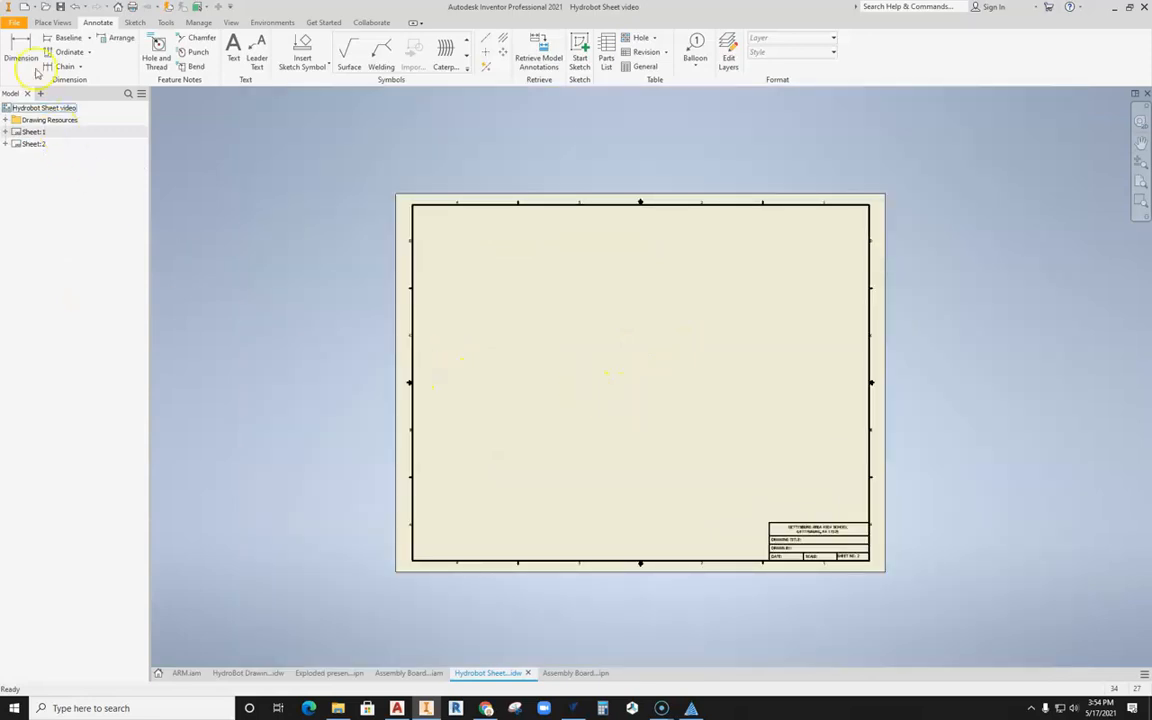
Step: Place the exploded presentation's View1 as a base view at scale 1 / 2 on the left half of the new sheet
click(52, 22)
click(22, 58)
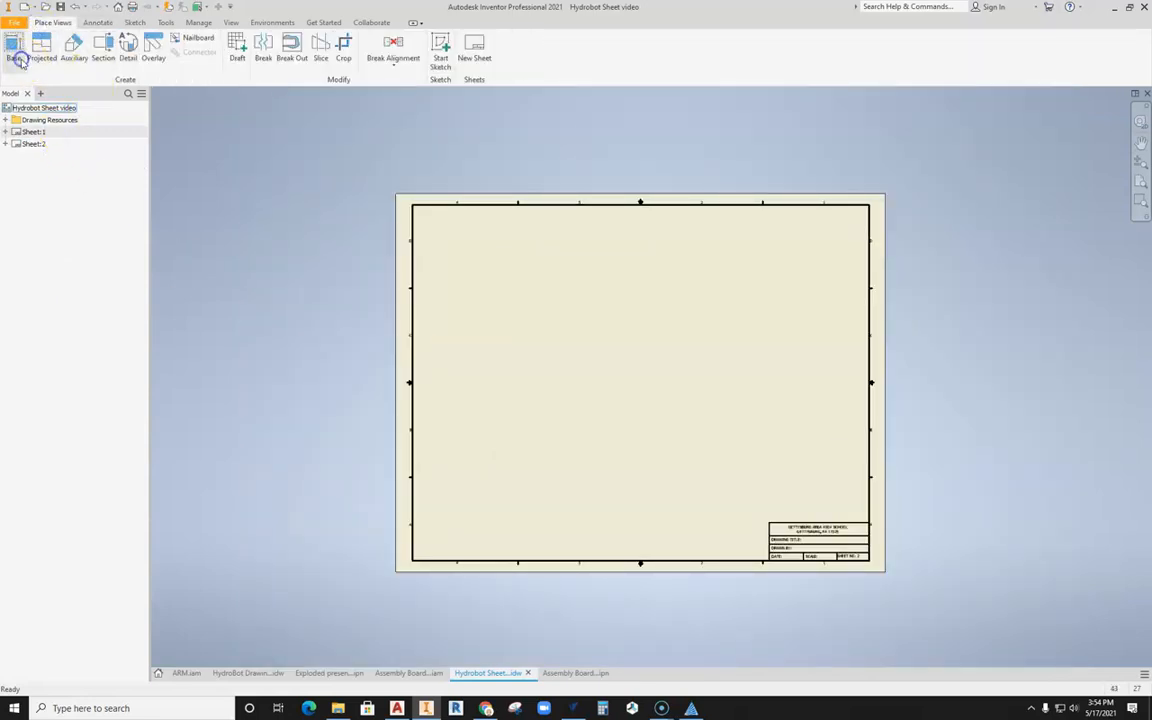
scroll(644, 408, down, 4)
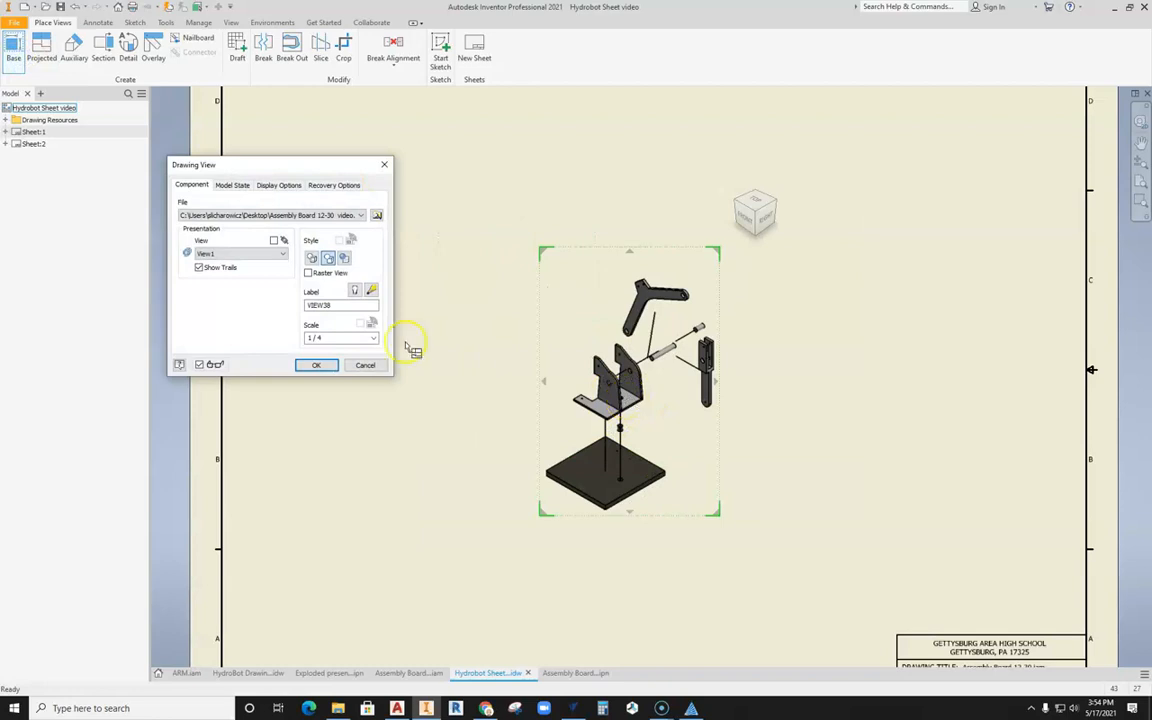
click(371, 341)
click(334, 366)
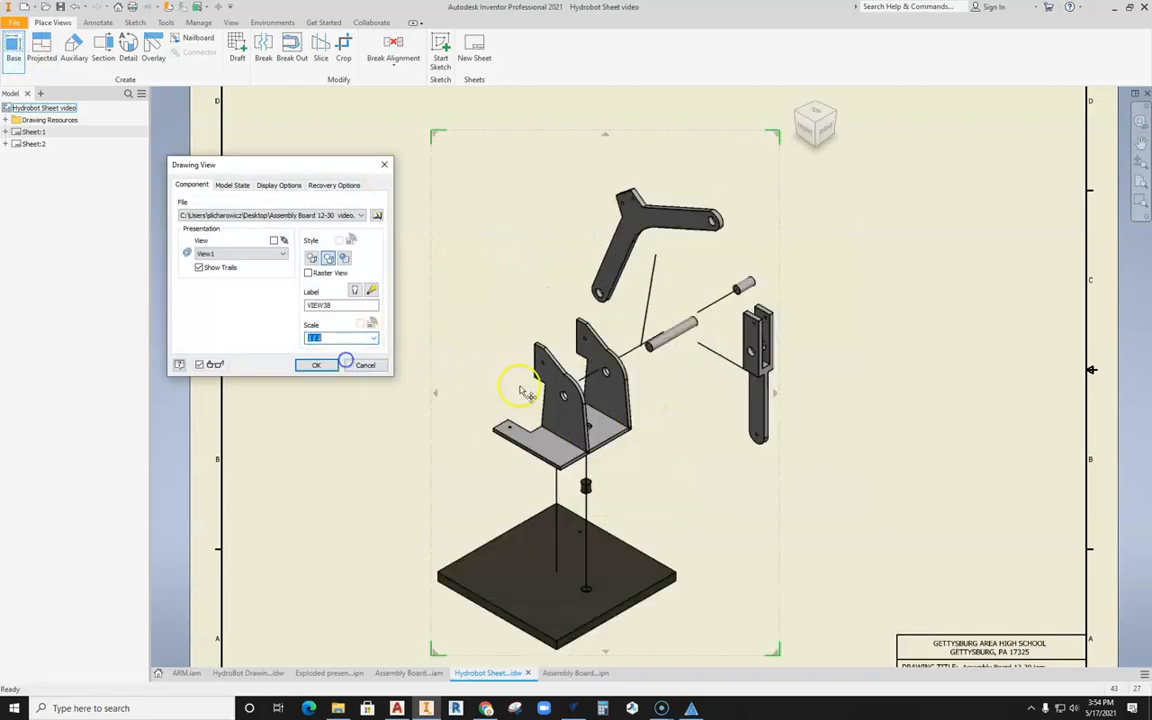
scroll(600, 400, up, 4)
drag(559, 372, 470, 372)
click(316, 365)
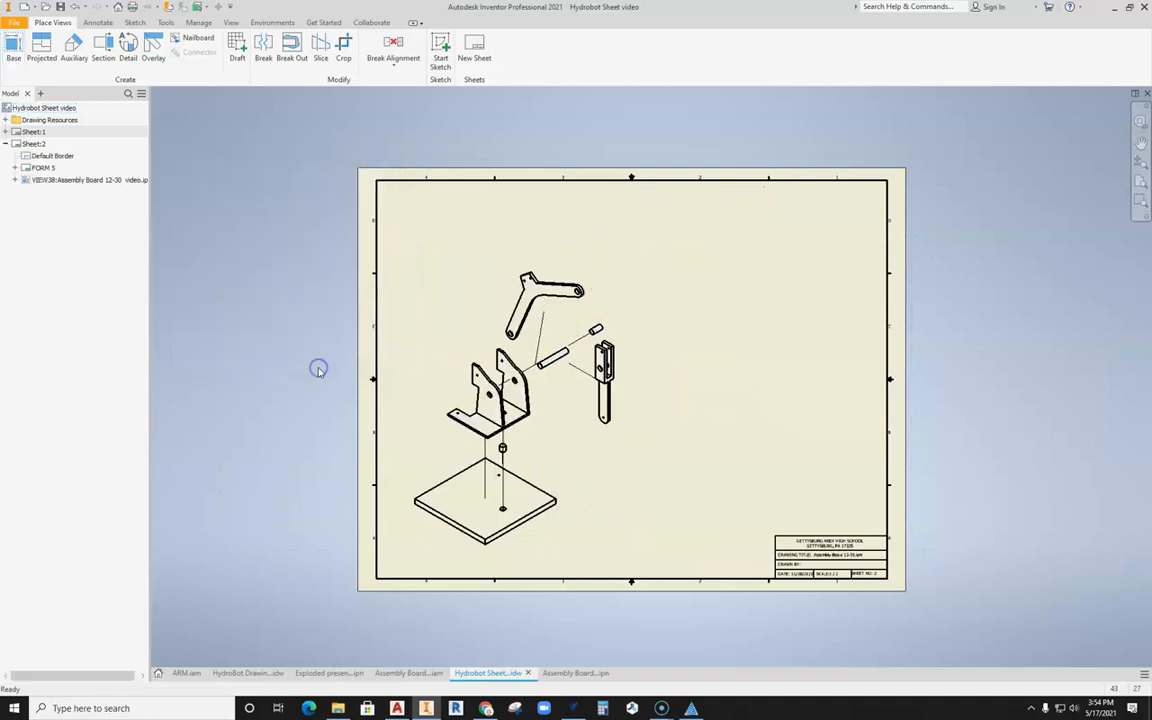
Step: Create a parts list from the exploded view and place it in the upper-right corner of the sheet border
click(99, 23)
click(606, 55)
click(613, 293)
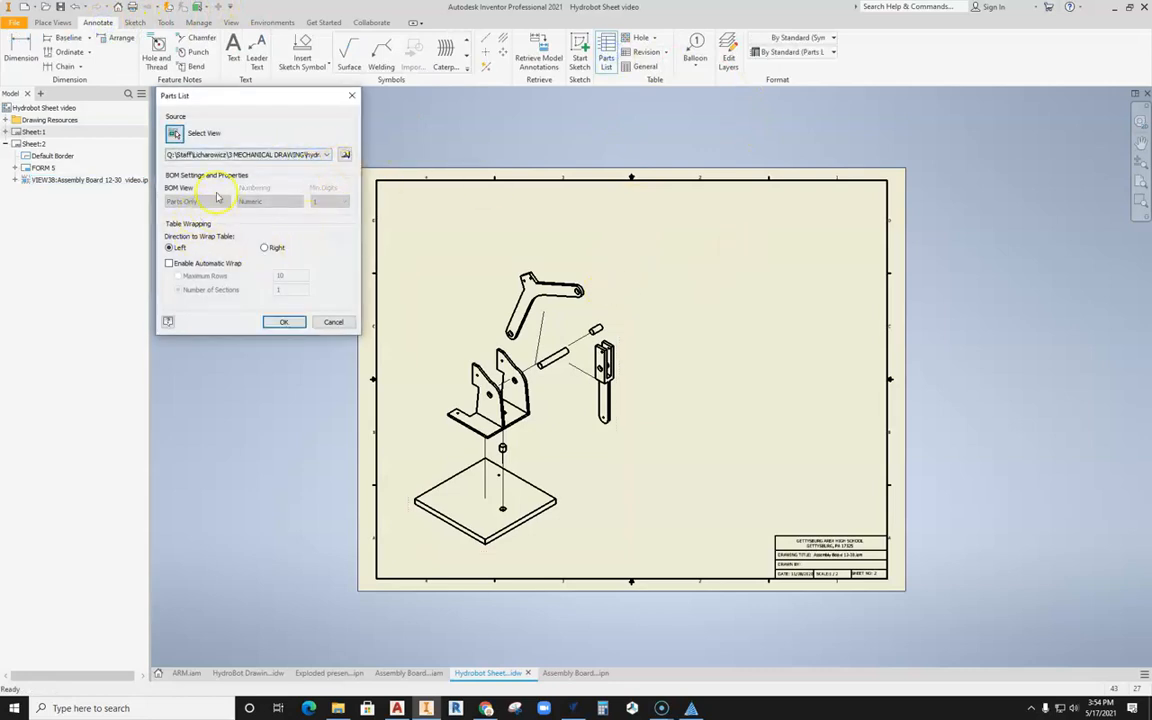
click(288, 321)
click(886, 184)
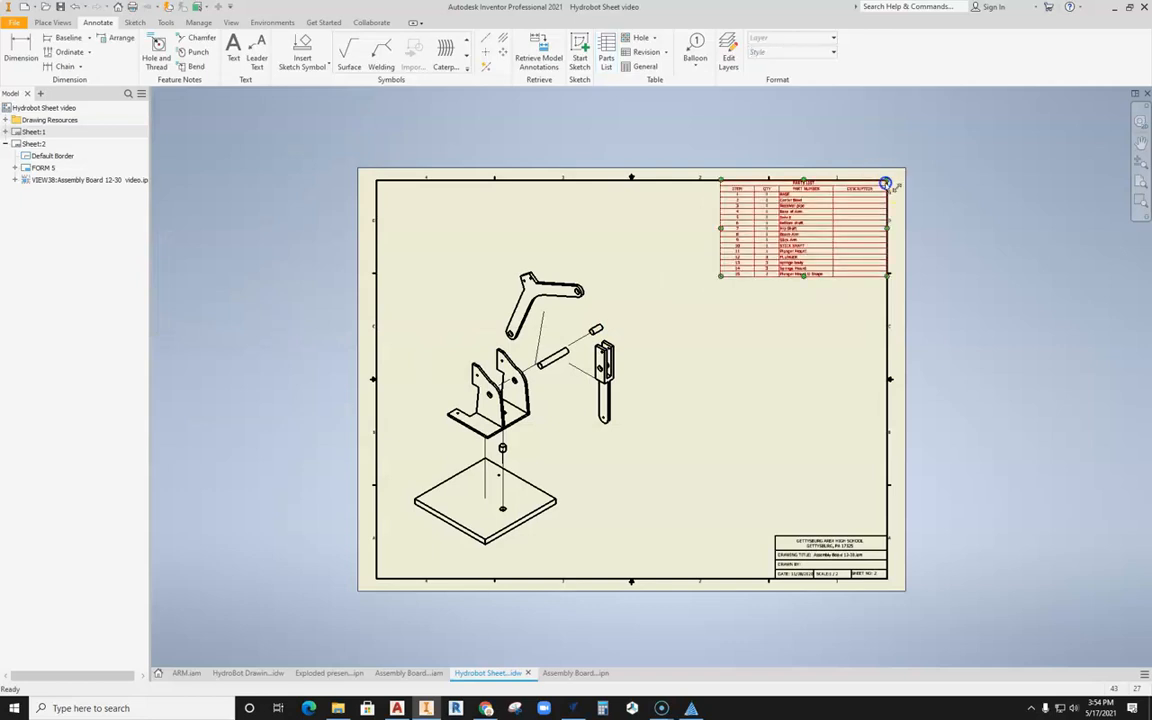
Step: Hide the BASE, Center Bowl and Receiver pipe rows in the second sheet's parts list
scroll(772, 208, down, 5)
scroll(772, 208, up, 8)
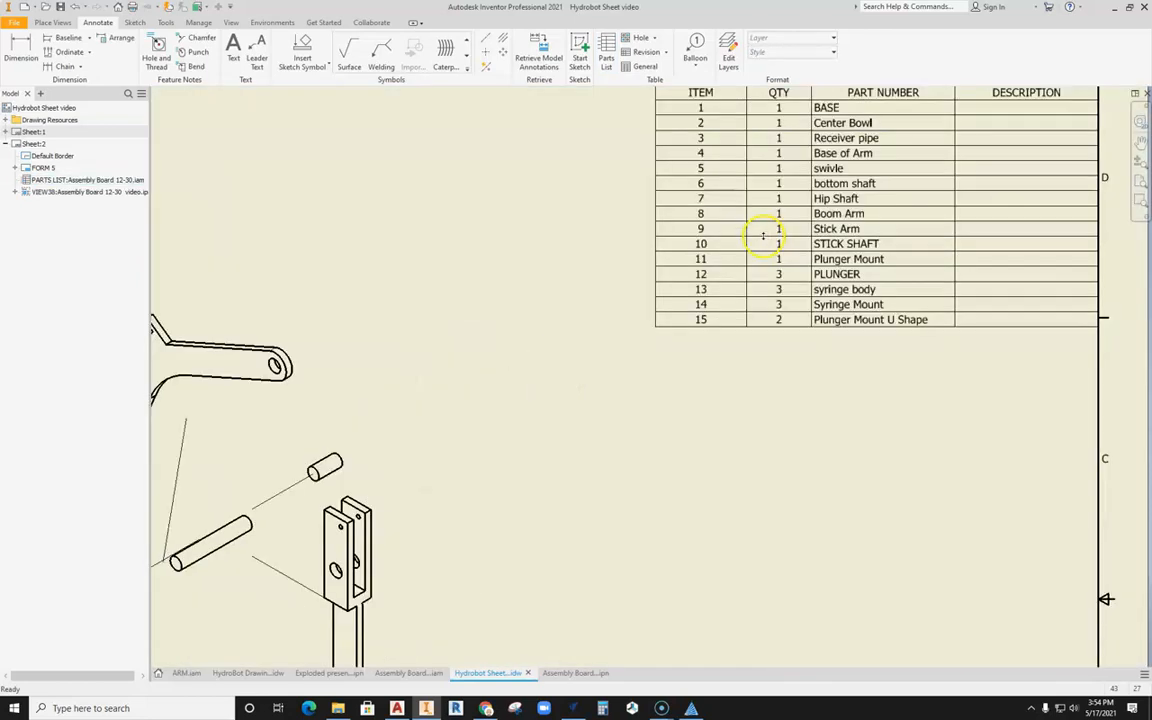
scroll(843, 330, down, 5)
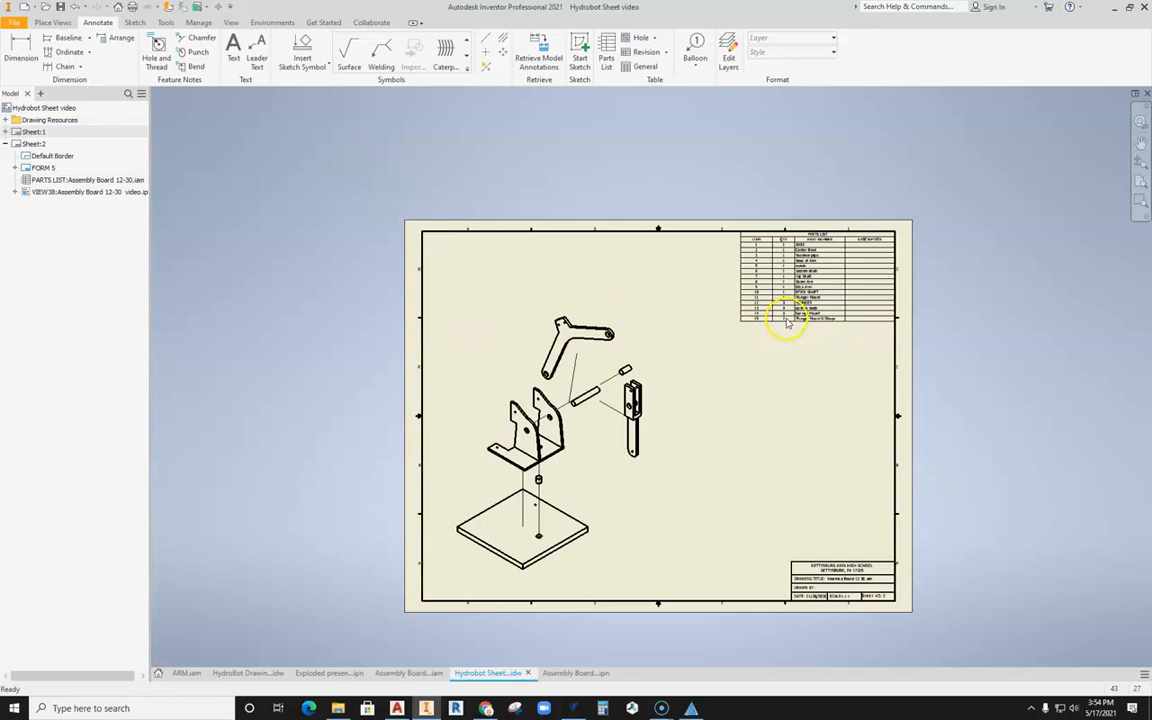
double_click(782, 311)
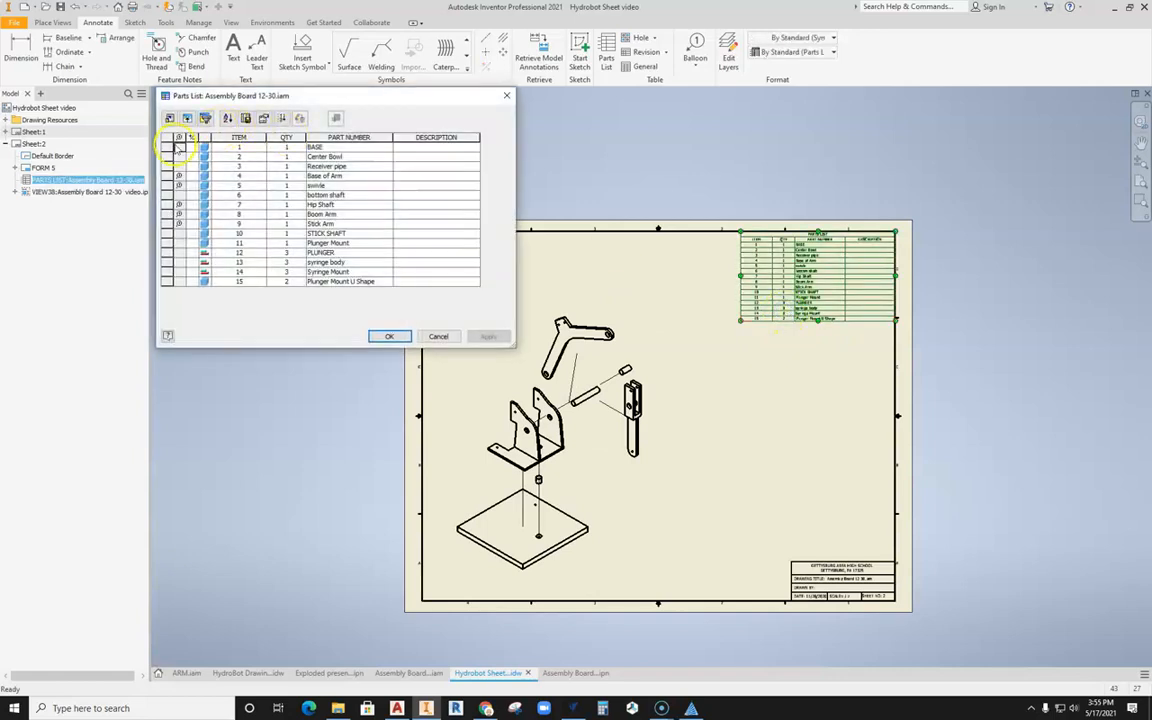
right_click(166, 147)
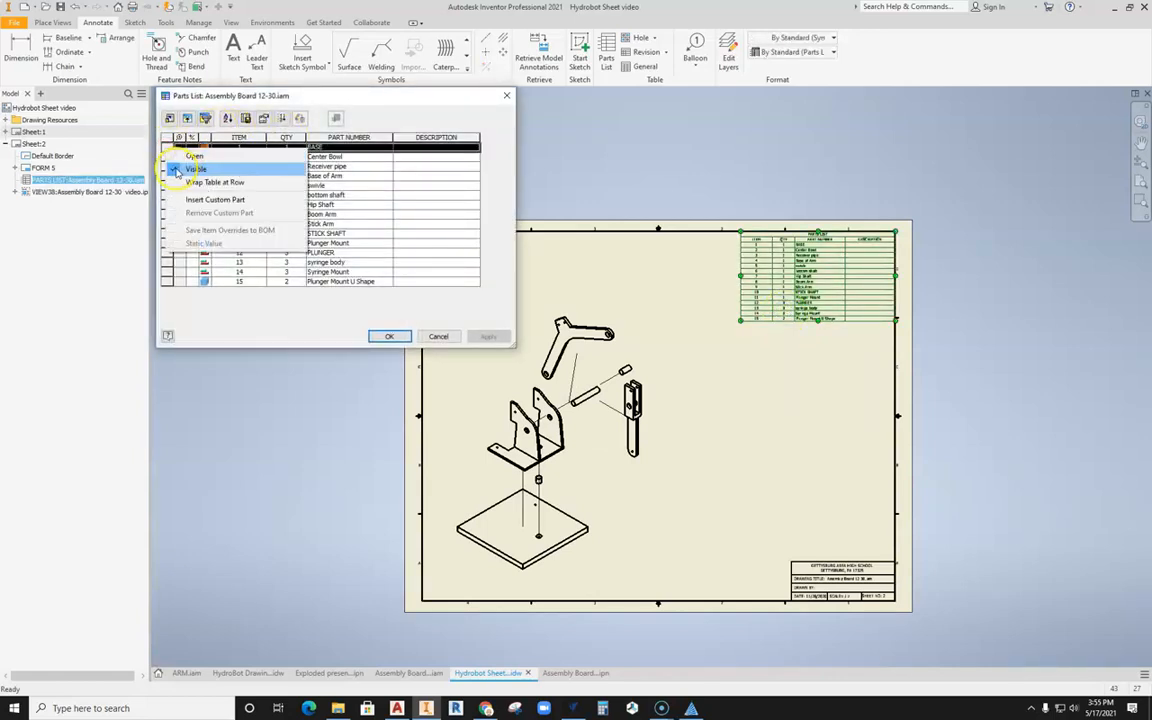
click(172, 168)
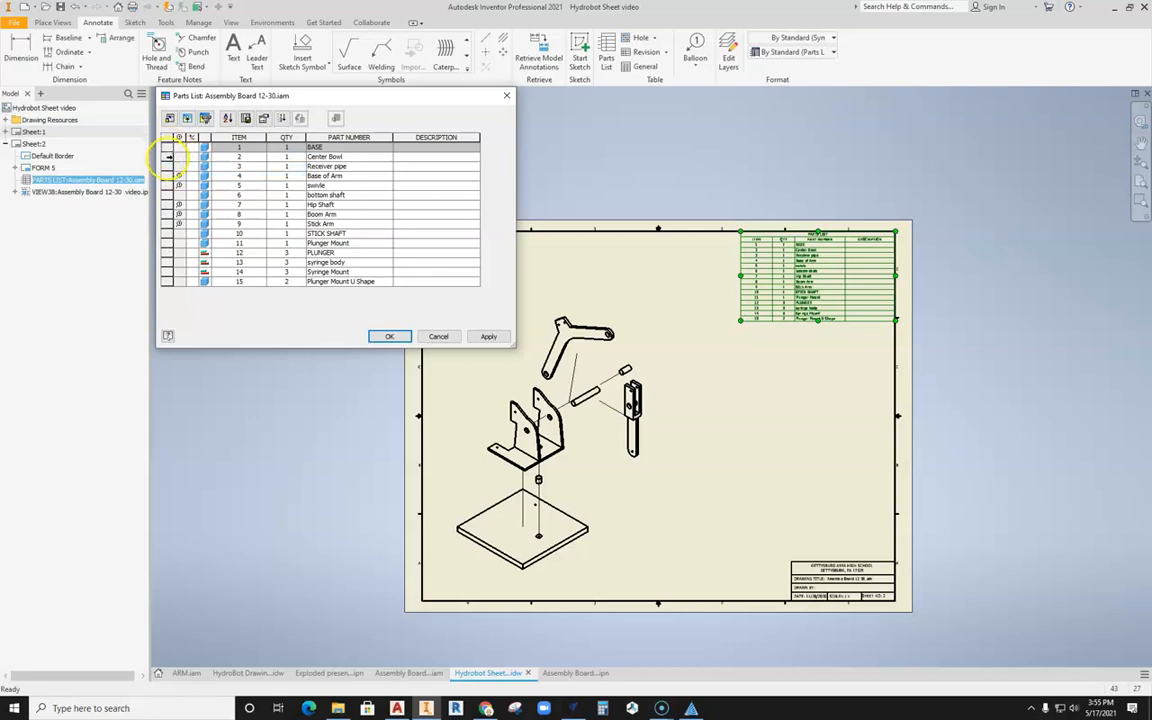
right_click(170, 157)
click(174, 168)
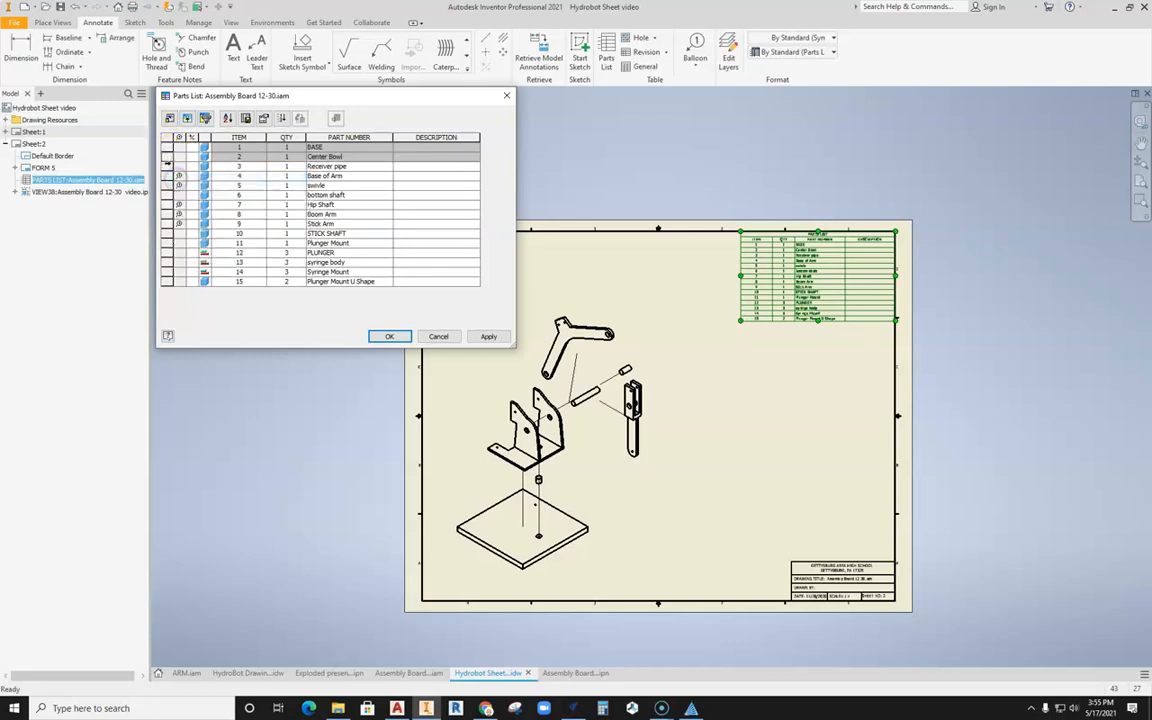
right_click(167, 166)
click(163, 185)
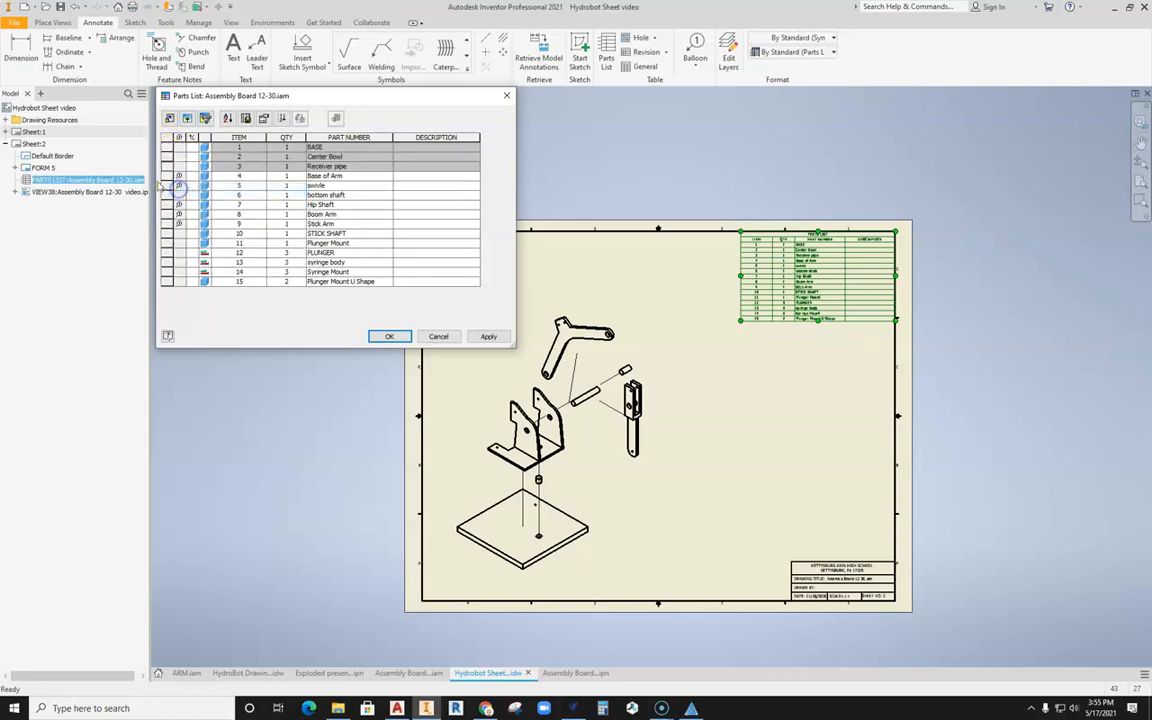
right_click(168, 176)
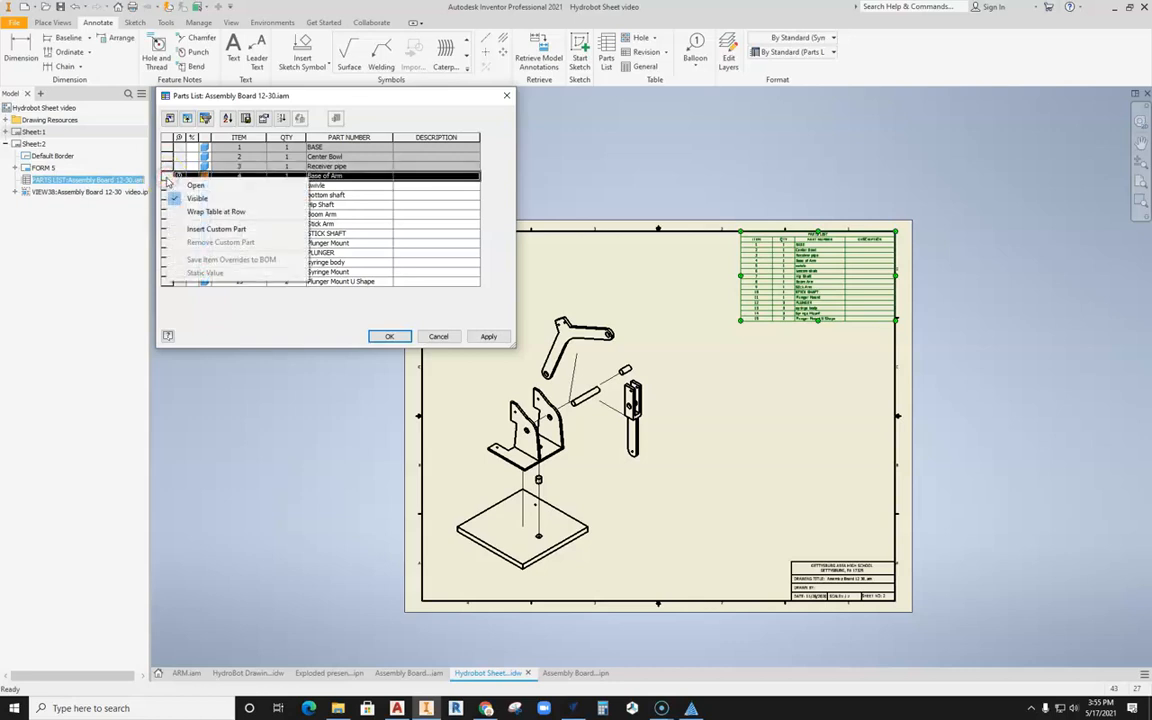
click(200, 342)
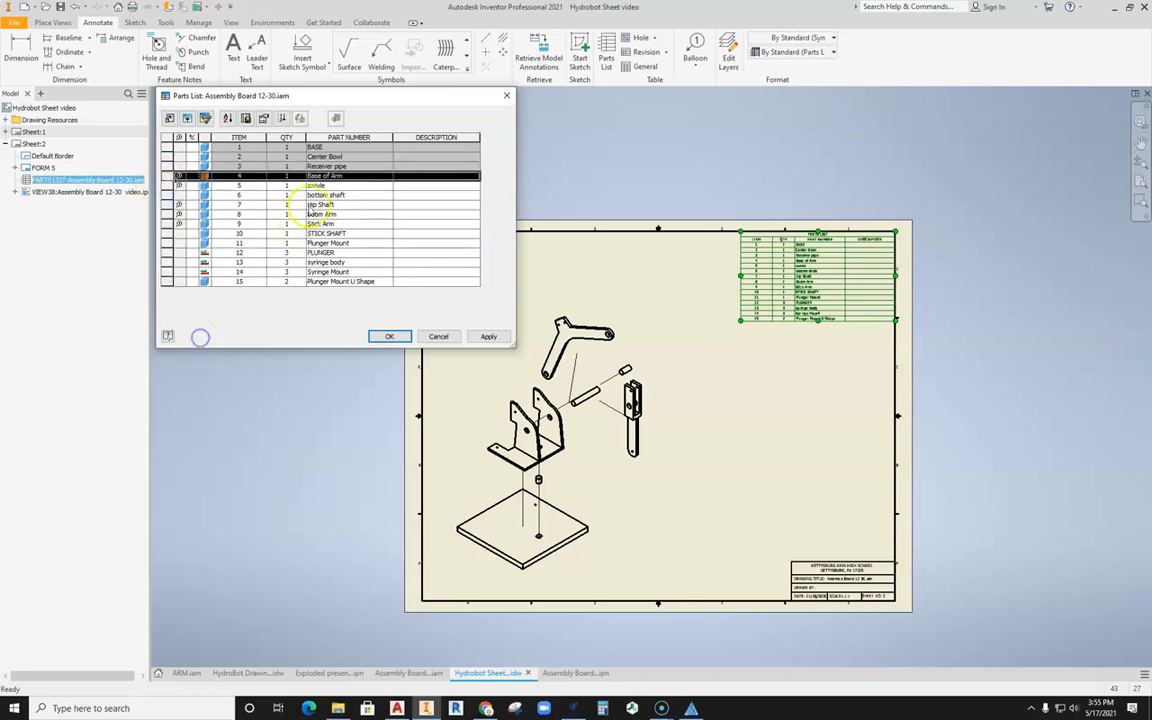
Step: Hide the Plunger Mount U Shape, Syringe Mount and syringe body rows in the parts list
click(167, 281)
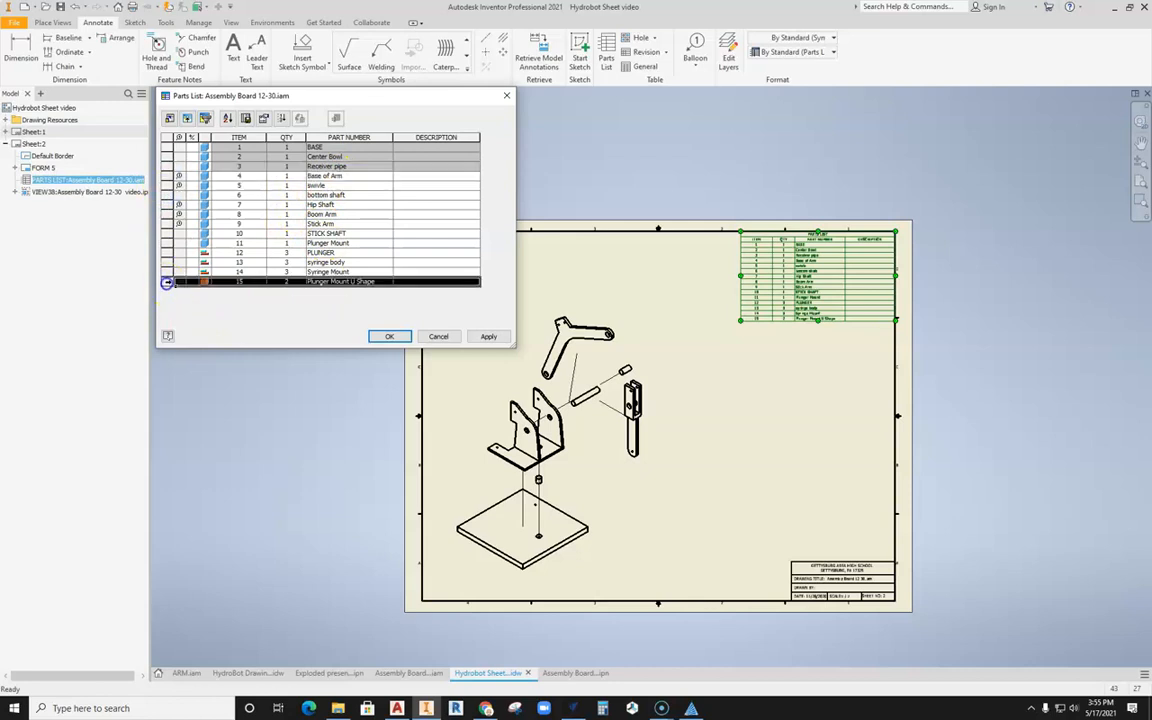
right_click(167, 281)
click(176, 301)
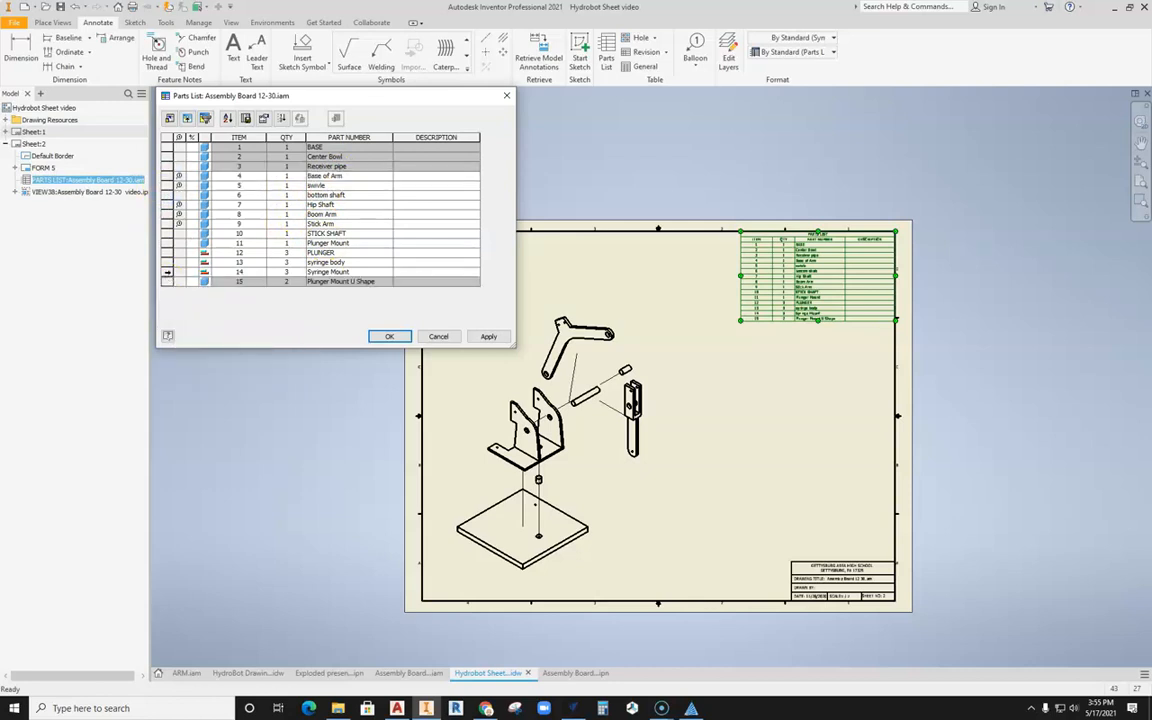
right_click(167, 271)
click(174, 291)
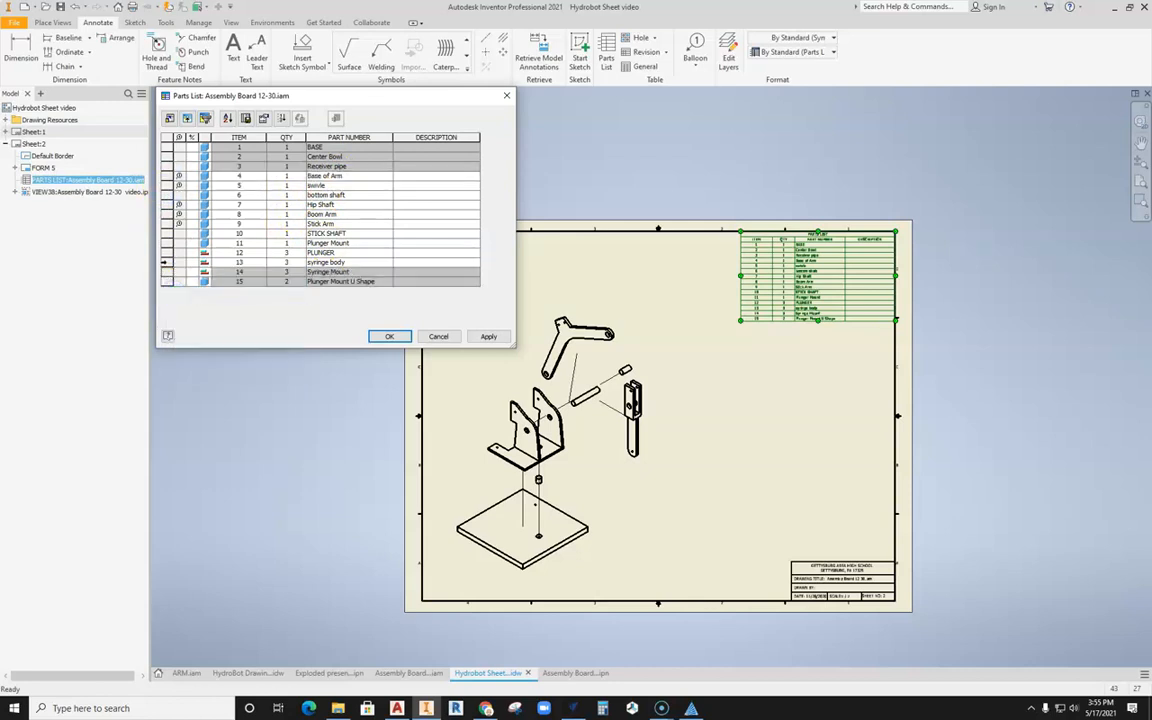
click(167, 262)
right_click(167, 262)
click(175, 281)
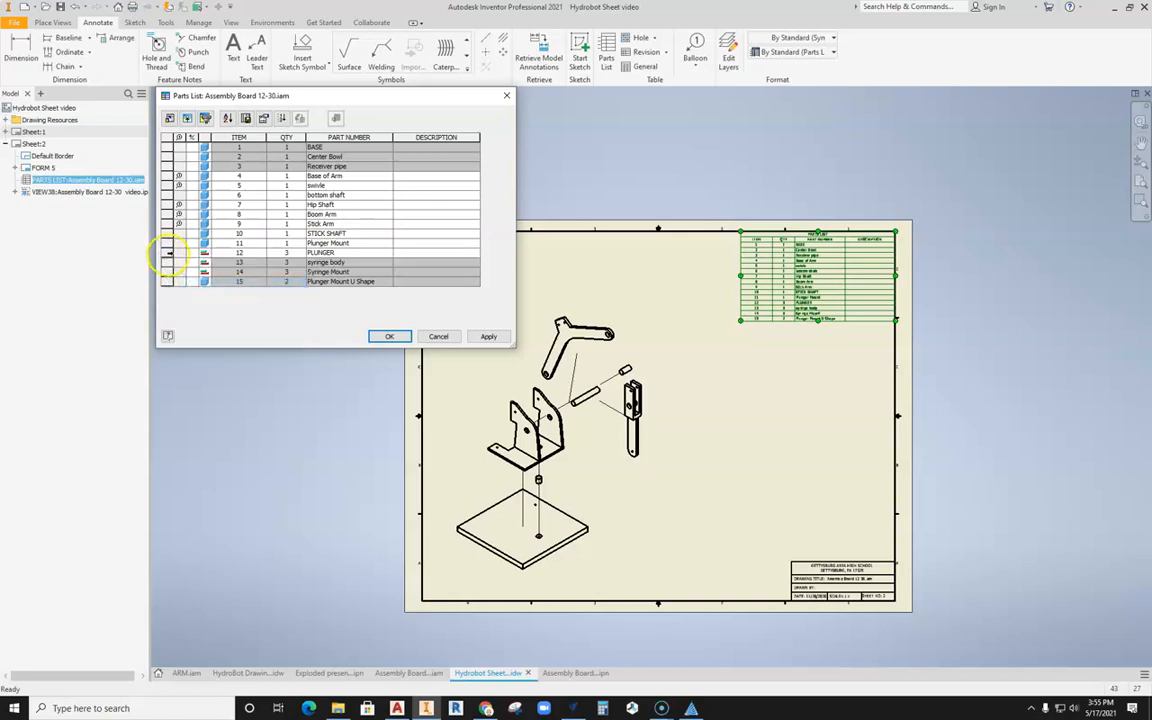
Step: Hide the PLUNGER and Plunger Mount rows and apply the changes to the parts list
click(167, 252)
right_click(167, 252)
click(172, 272)
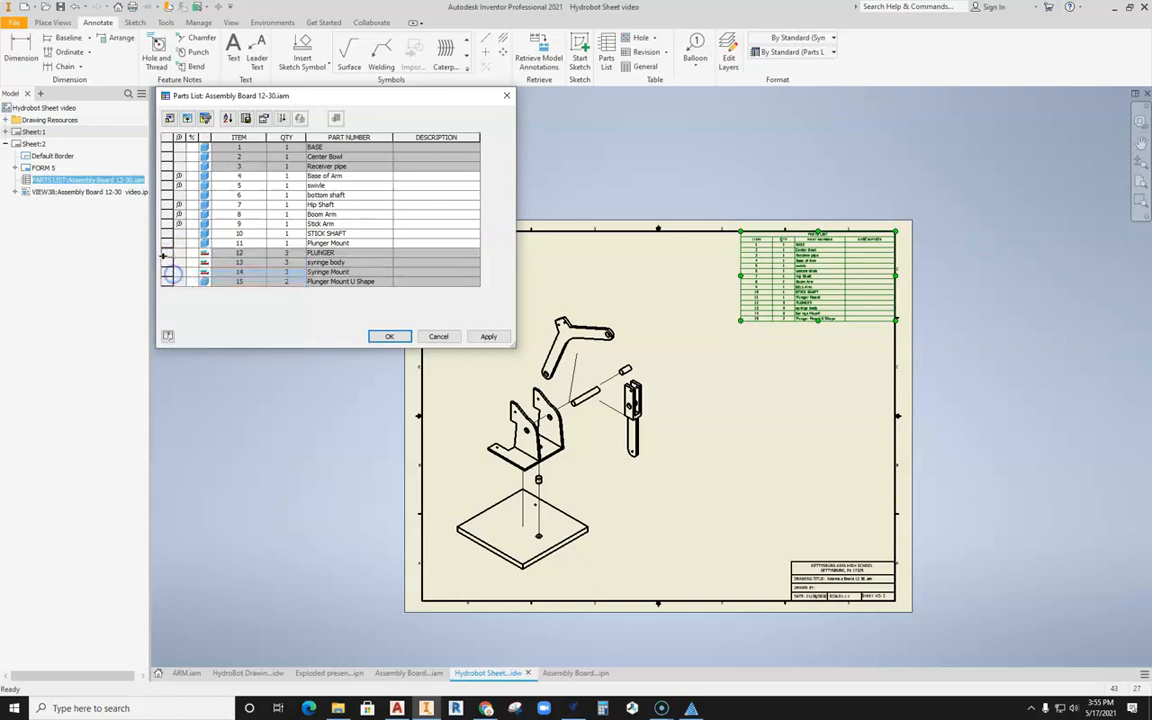
click(167, 243)
right_click(167, 243)
click(173, 263)
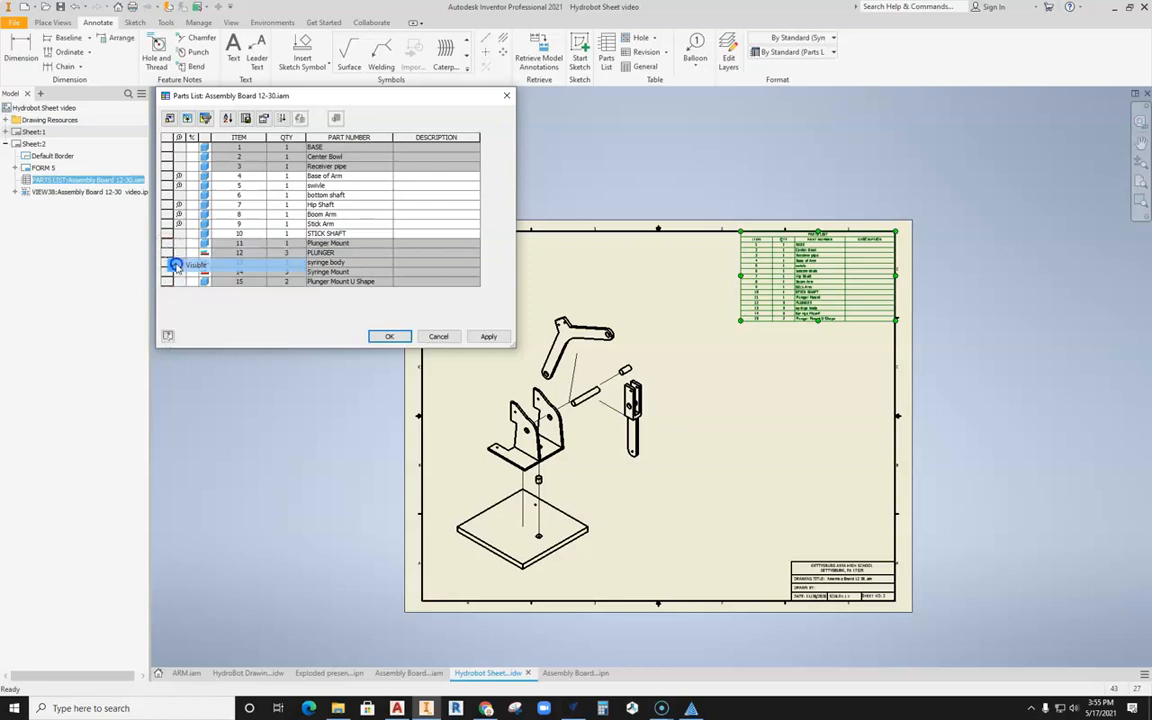
click(488, 336)
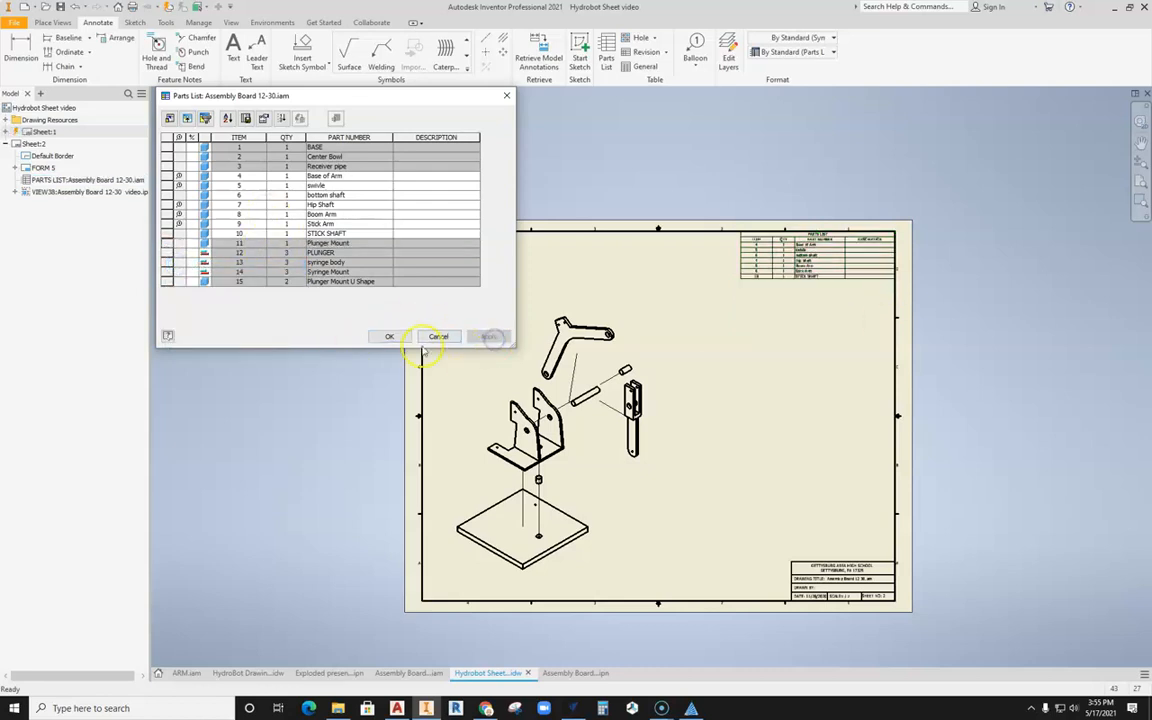
click(395, 337)
Step: Balloon the Stick Arm and the STICK SHAFT, placing both balloons to the upper right of their parts
click(694, 45)
click(641, 387)
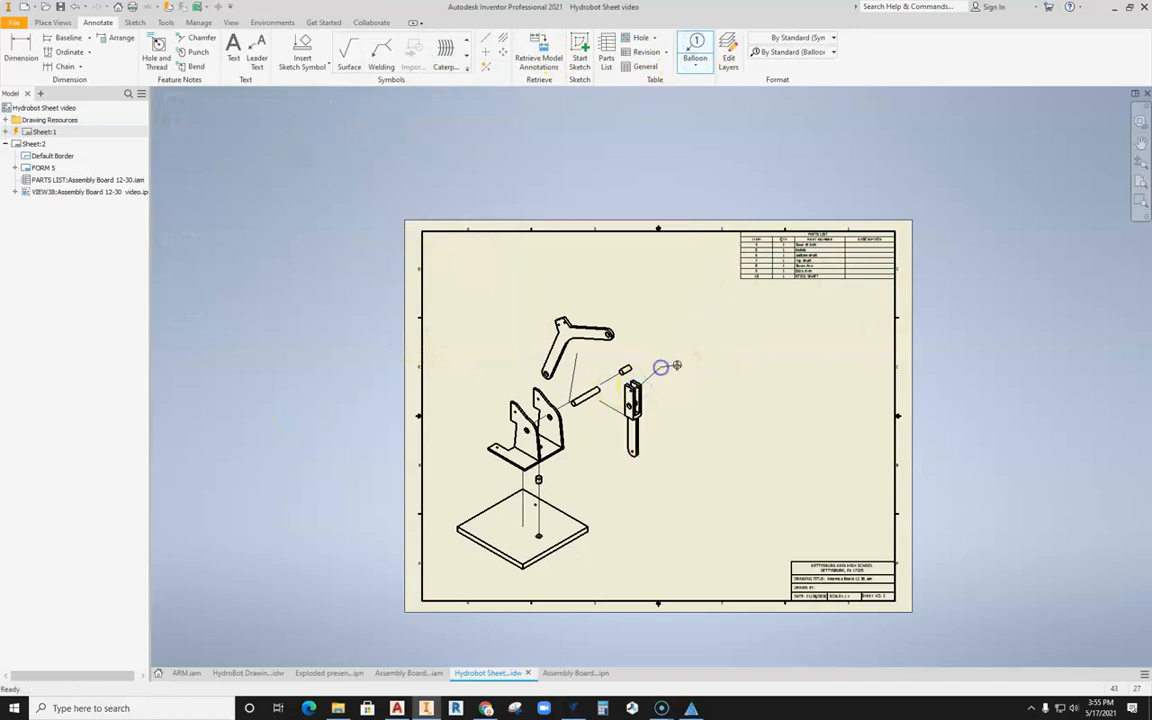
right_click(675, 367)
click(715, 368)
scroll(671, 369, up, 2)
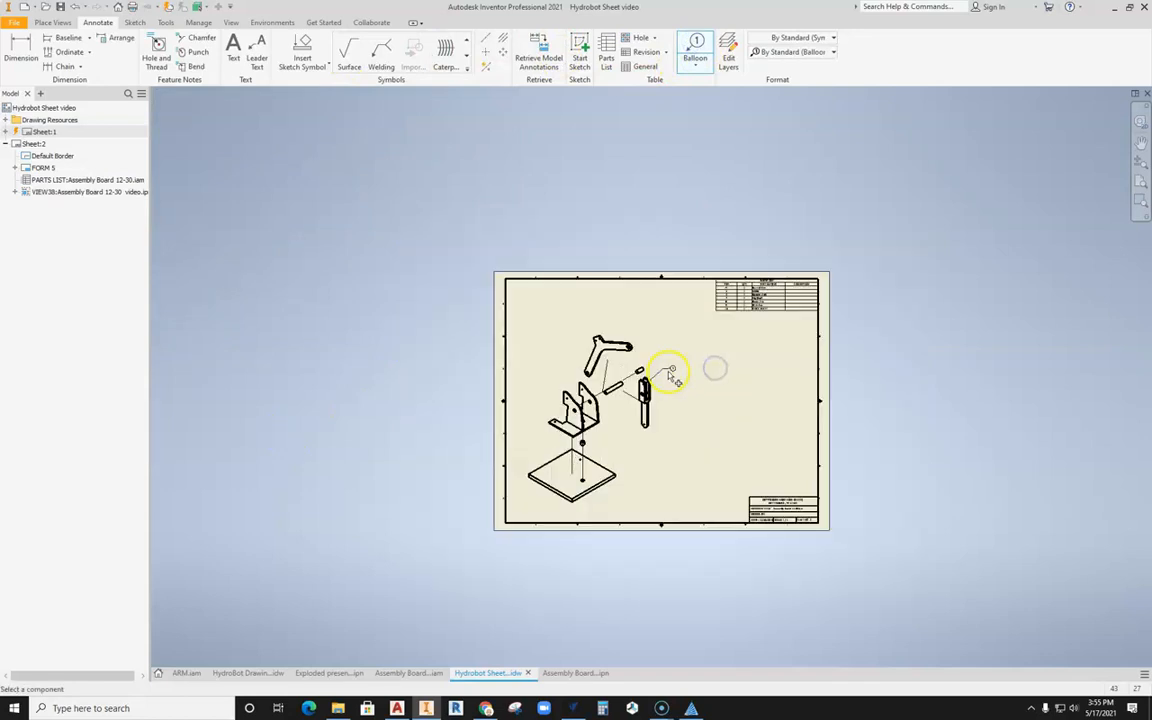
scroll(664, 370, down, 6)
click(535, 355)
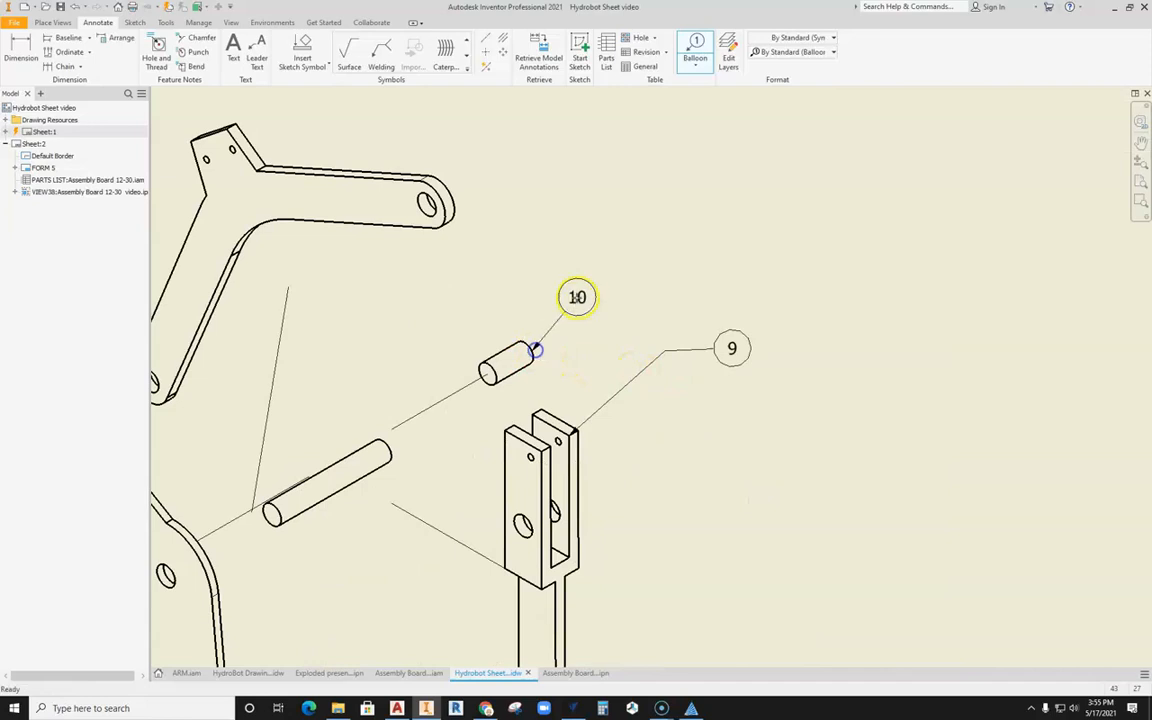
right_click(676, 261)
click(728, 260)
Step: Balloon the Boom Arm from its top tab, placing the balloon to the upper right, and end ballooning
middle_drag(536, 210, 746, 335)
click(453, 260)
click(535, 174)
right_click(596, 175)
click(635, 178)
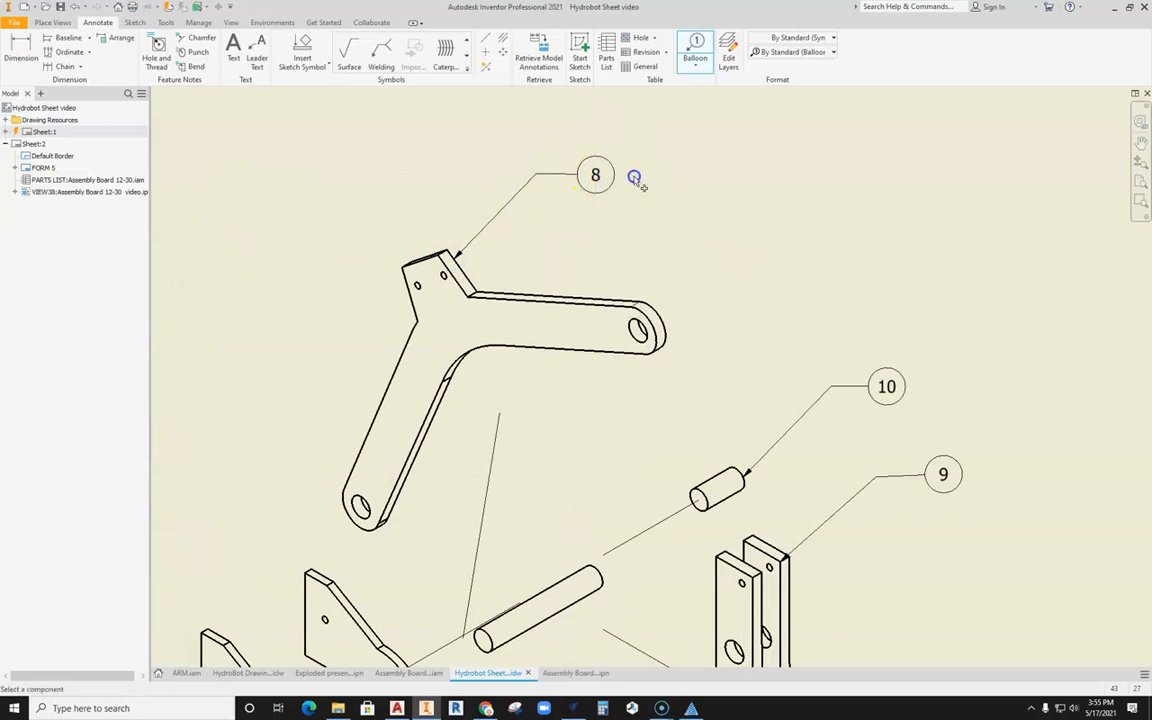
scroll(634, 192, down, 4)
middle_drag(659, 225, 644, 196)
scroll(585, 318, down, 3)
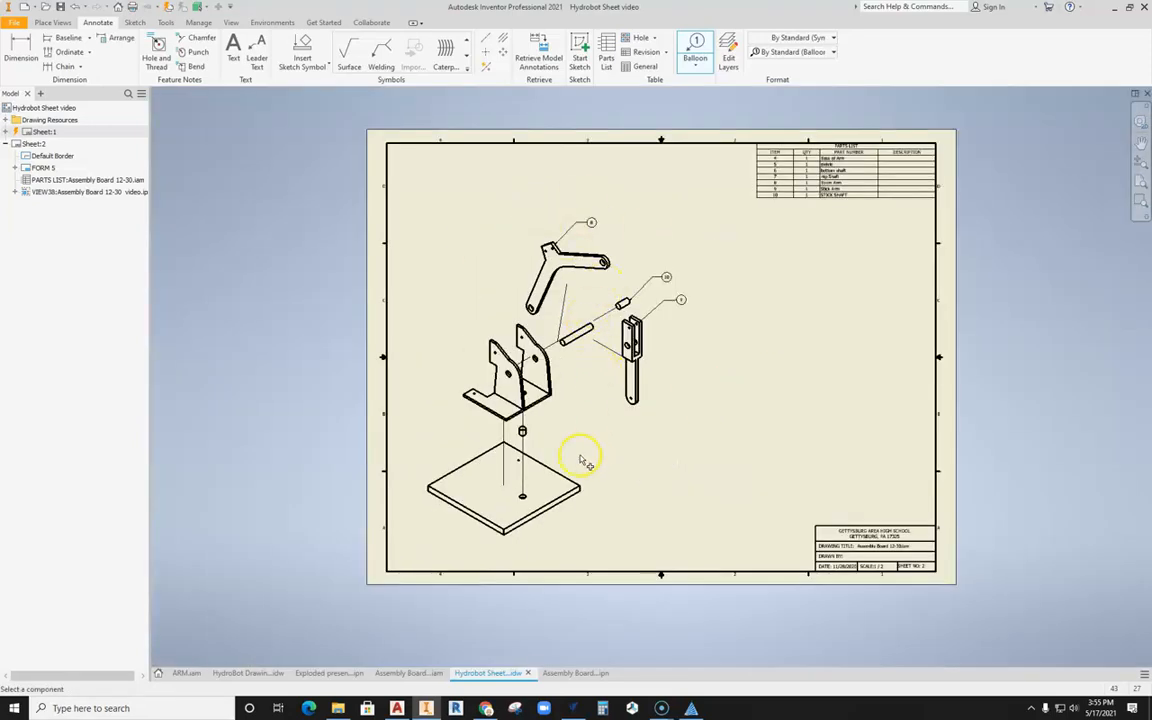
middle_drag(605, 449, 612, 427)
key(Escape)
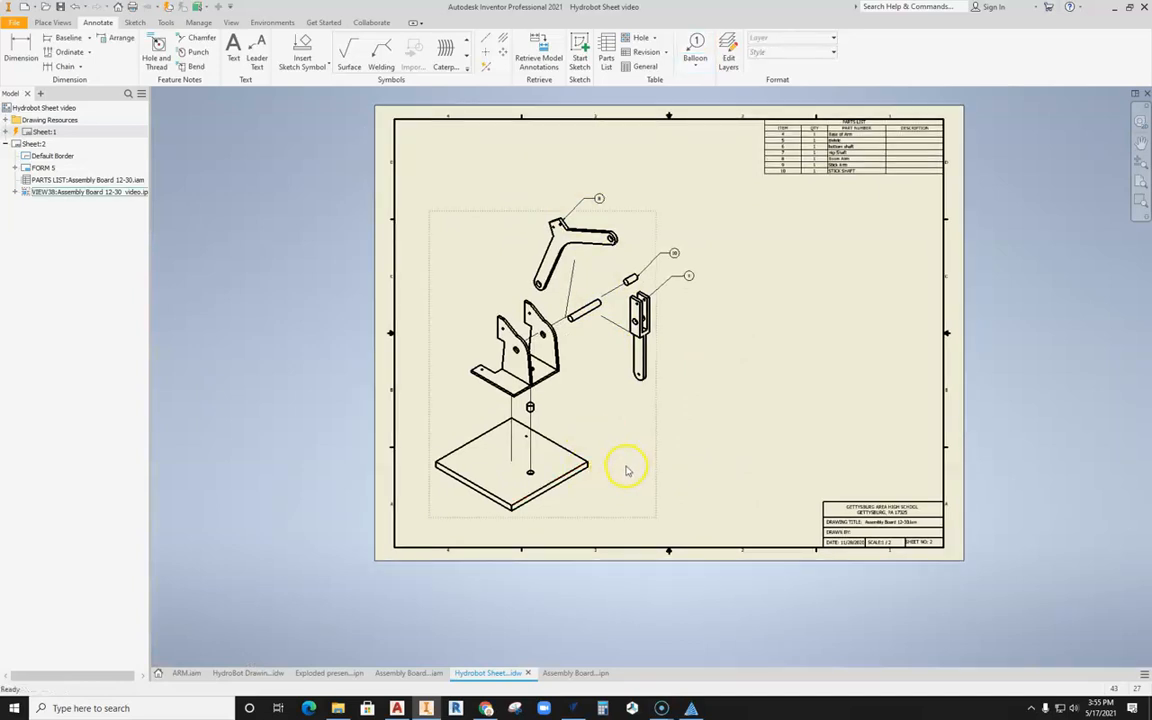
Step: Turn on the exploded view's label and delete the VIEW field from its text
right_click(625, 467)
click(624, 501)
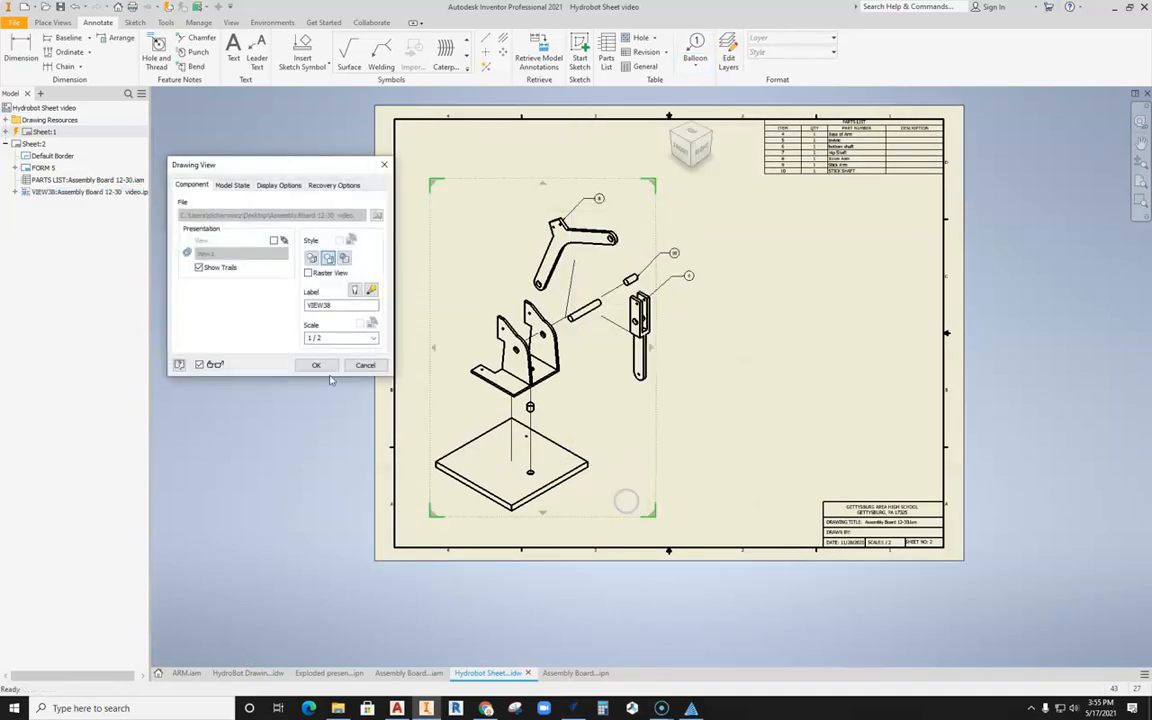
click(371, 290)
drag(440, 271, 377, 272)
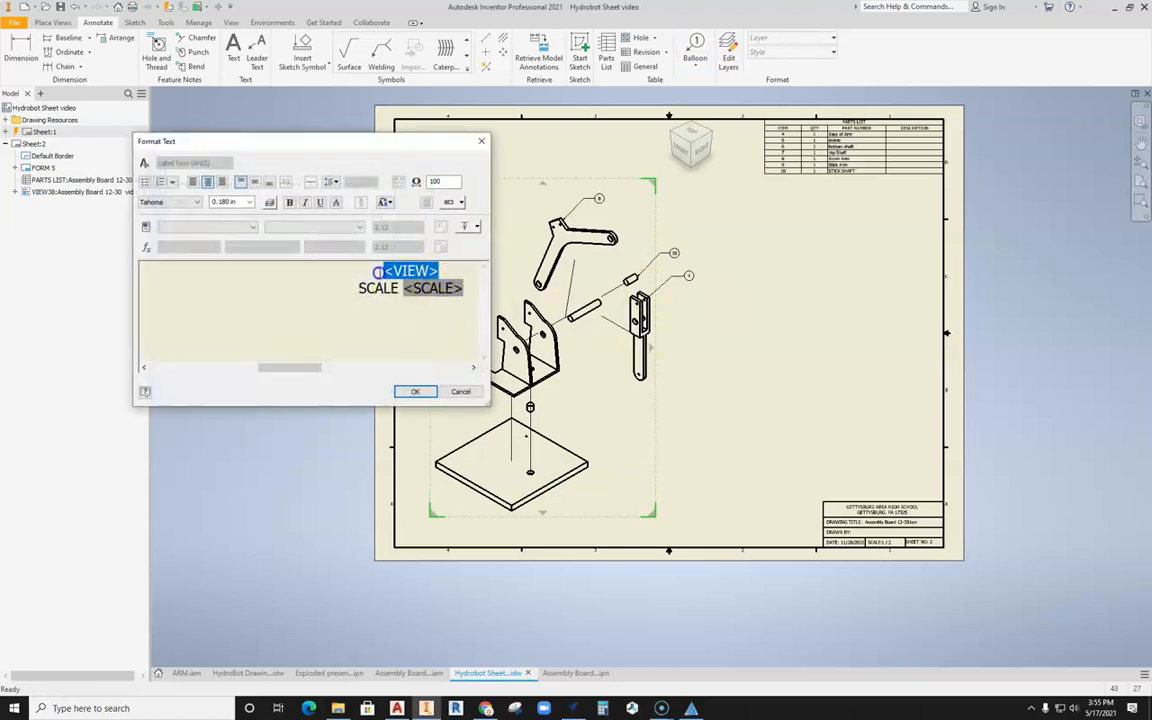
key(Delete)
Step: Insert the model's FILENAME property above the scale line in the view label and apply the changes to the view
click(215, 227)
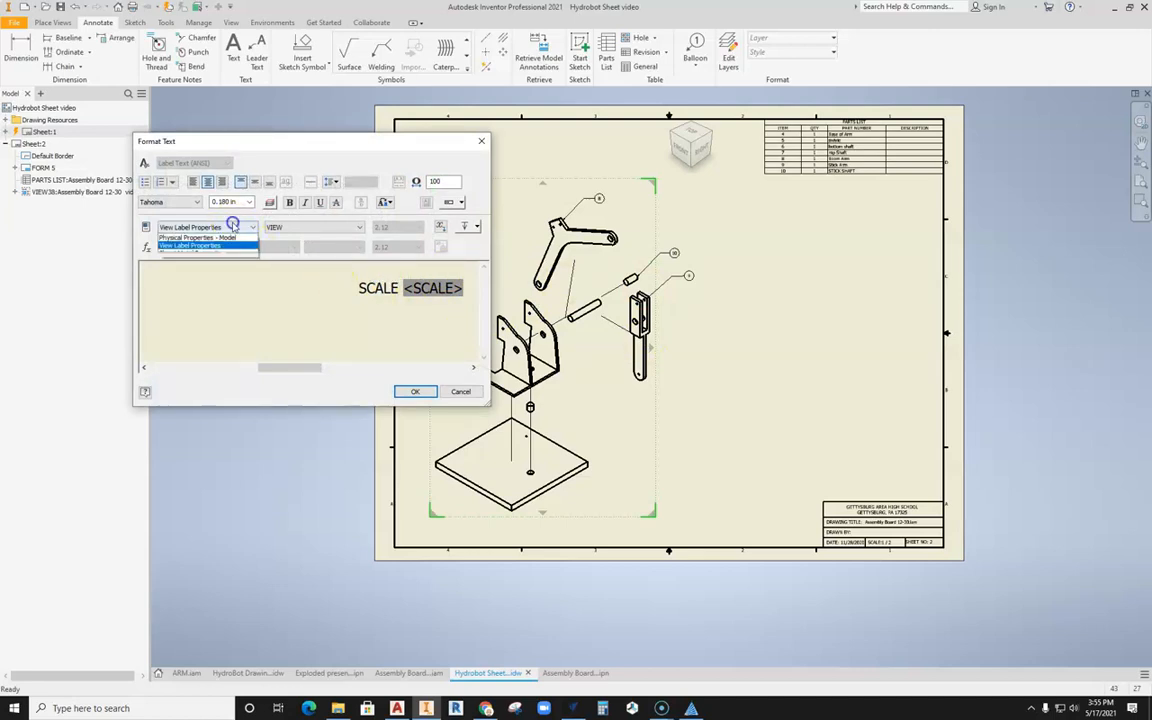
click(202, 240)
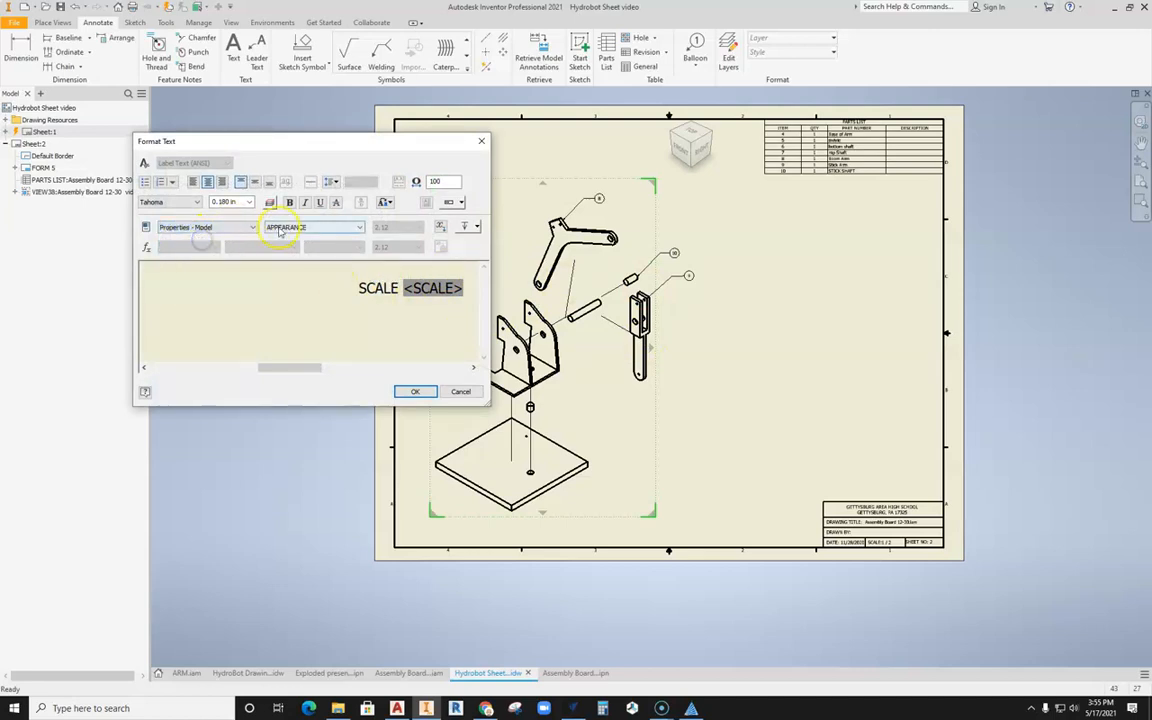
click(300, 227)
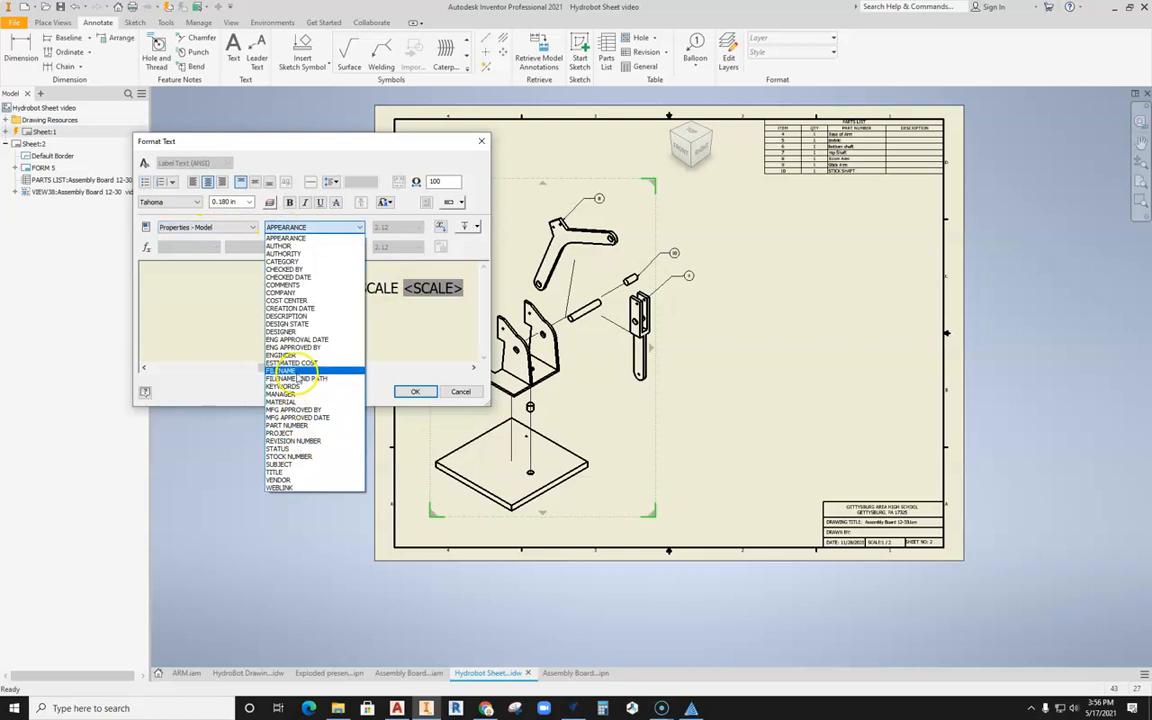
click(296, 371)
click(441, 227)
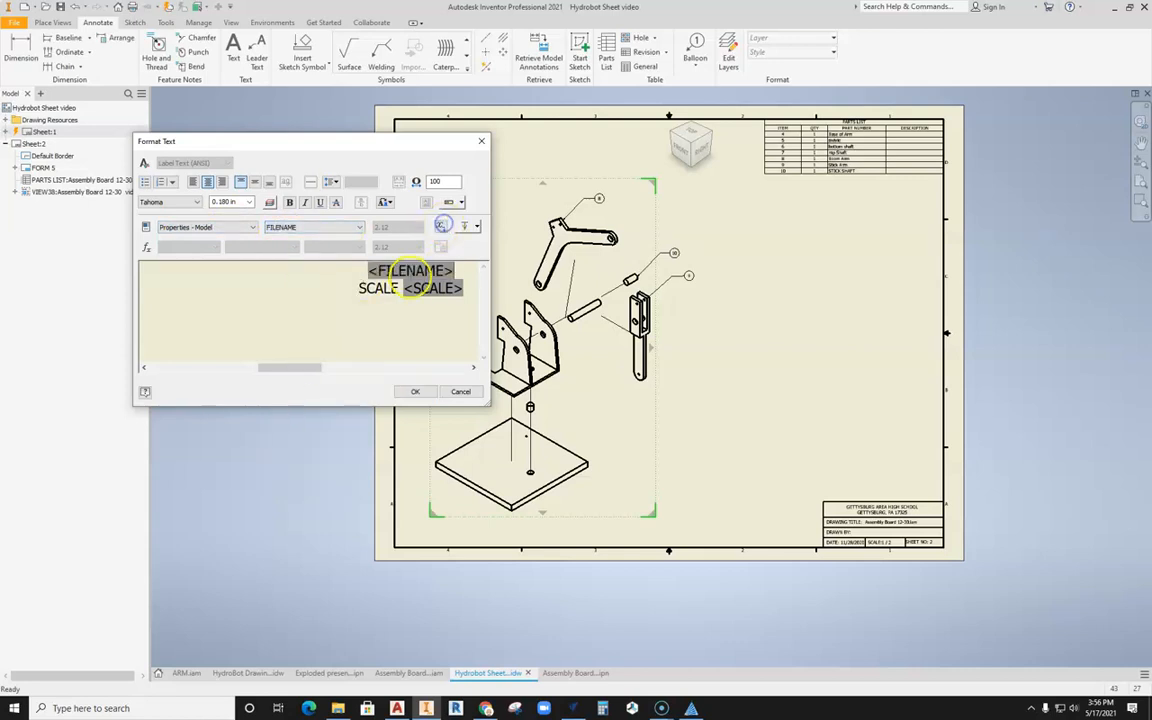
click(415, 391)
click(316, 365)
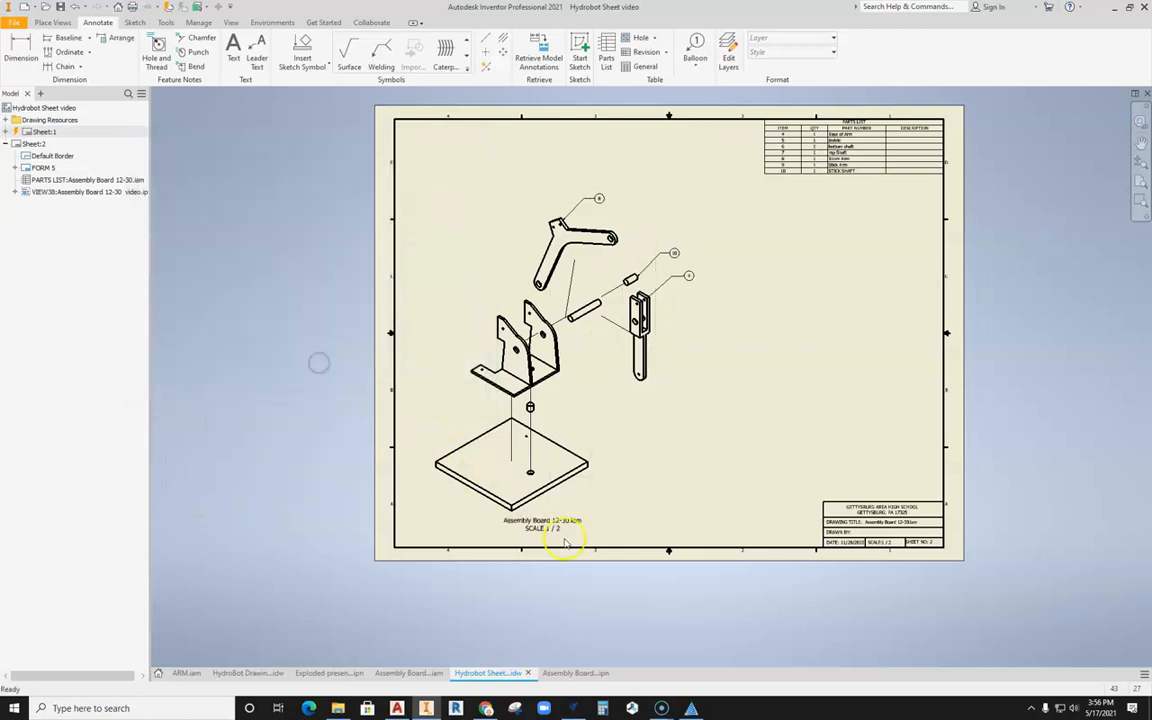
scroll(702, 587, up, 3)
scroll(563, 540, down, 3)
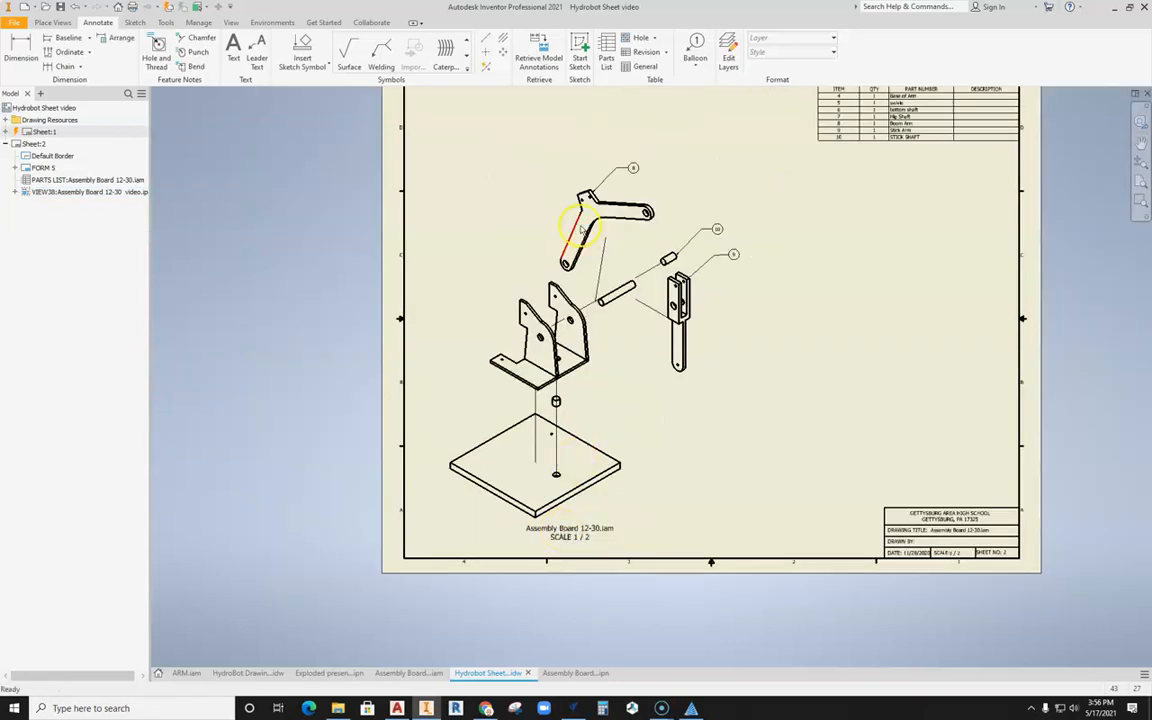
middle_drag(828, 450, 763, 408)
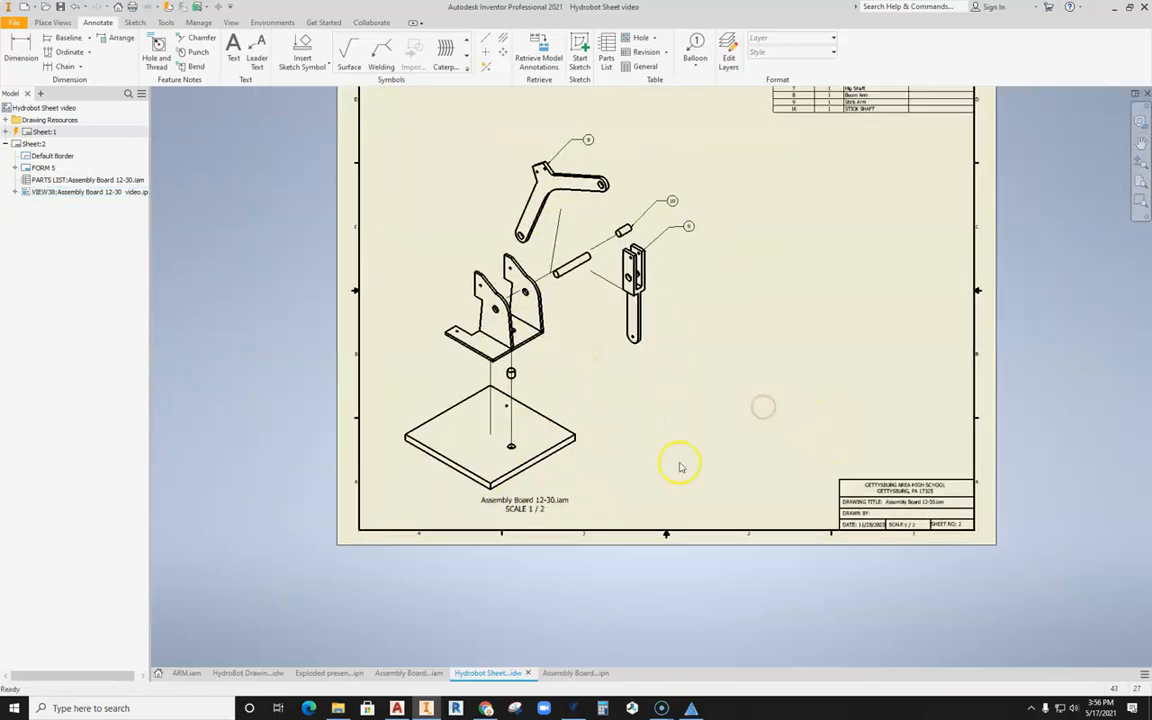
mouse_move(690, 407)
middle_down()
mouse_move(663, 483)
mouse_move(643, 460)
middle_up()
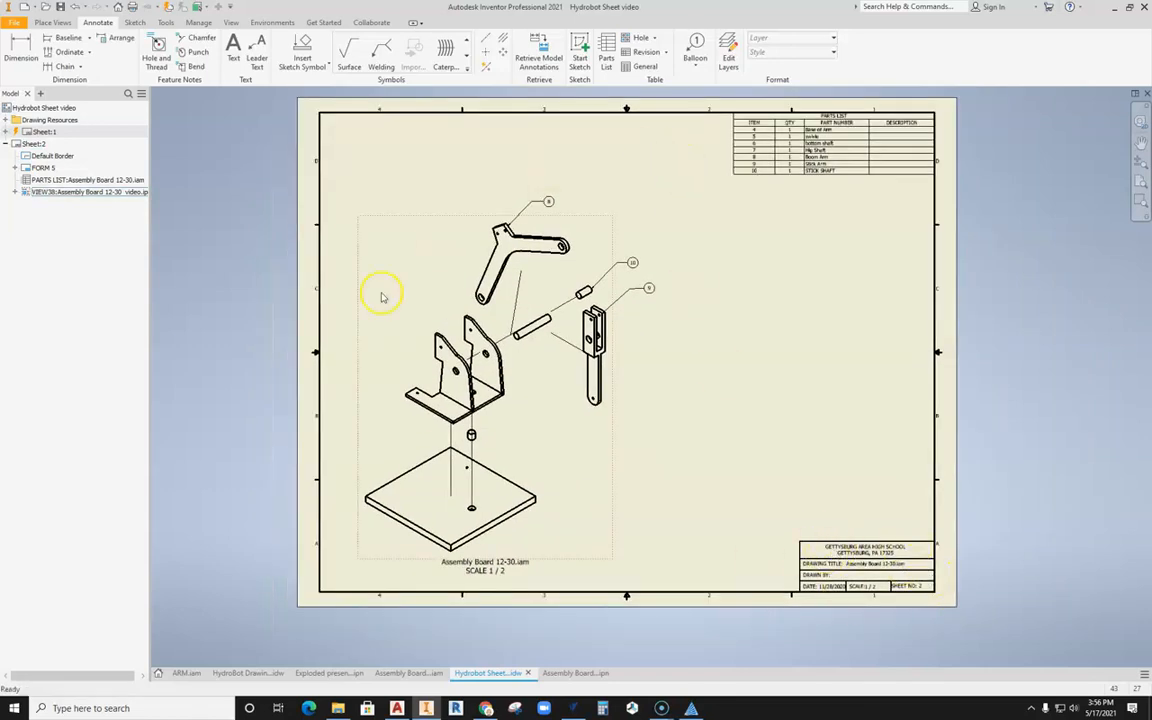
click(531, 305)
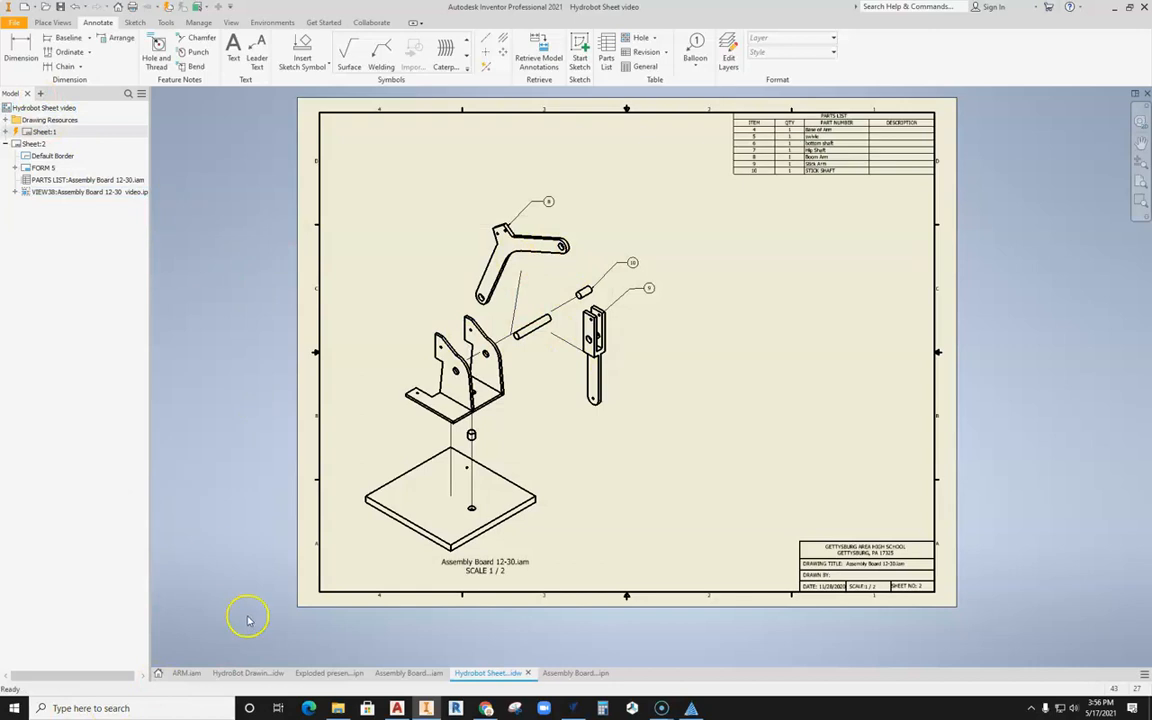
mouse_move(198, 392)
middle_down()
mouse_move(270, 450)
mouse_move(244, 451)
middle_up()
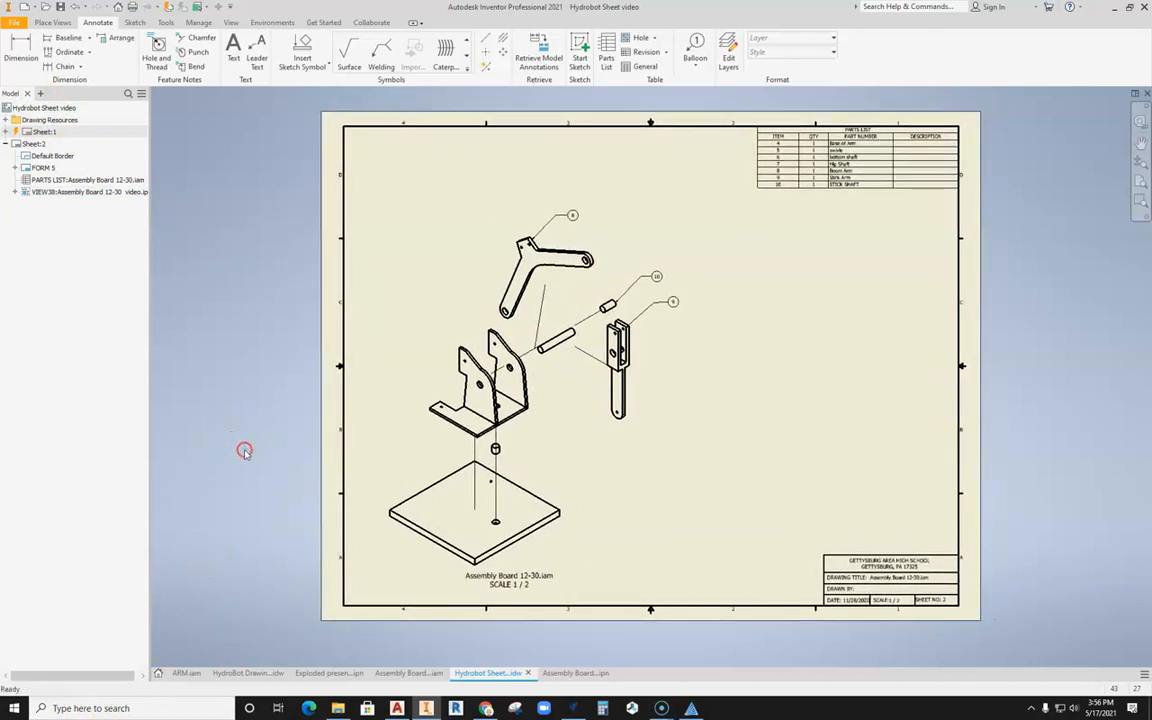